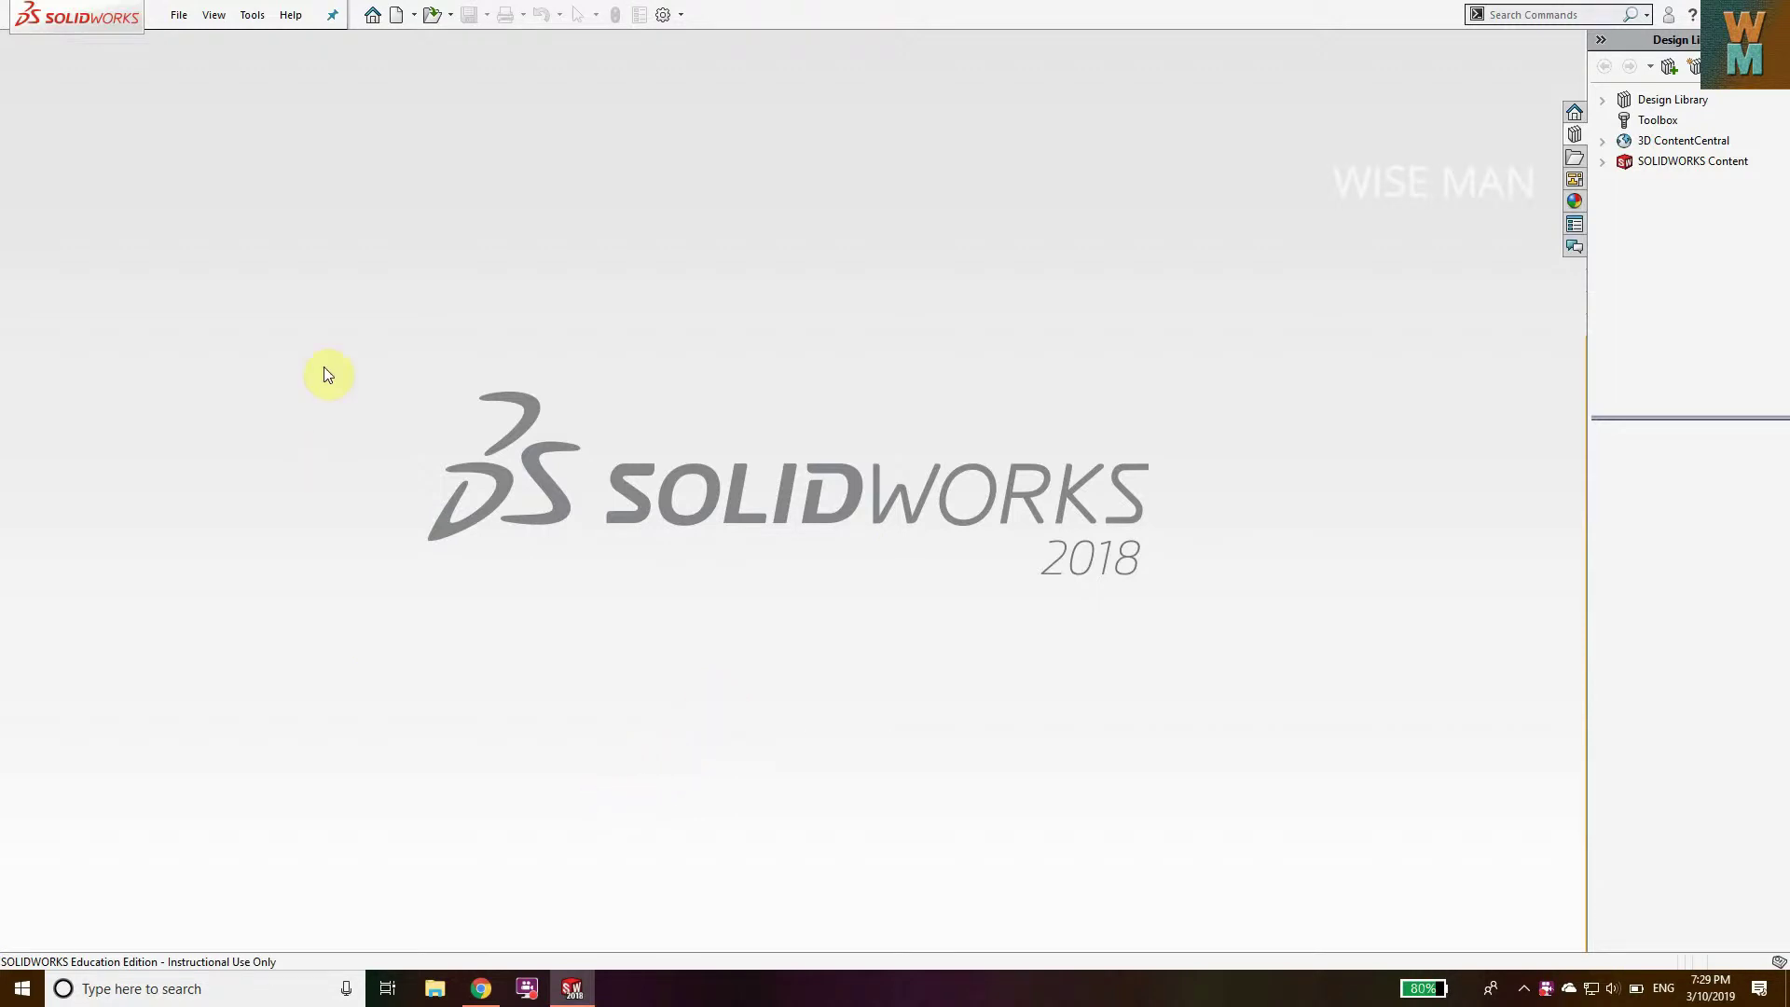
Create a new drawing document from the Drawing template
click(179, 16)
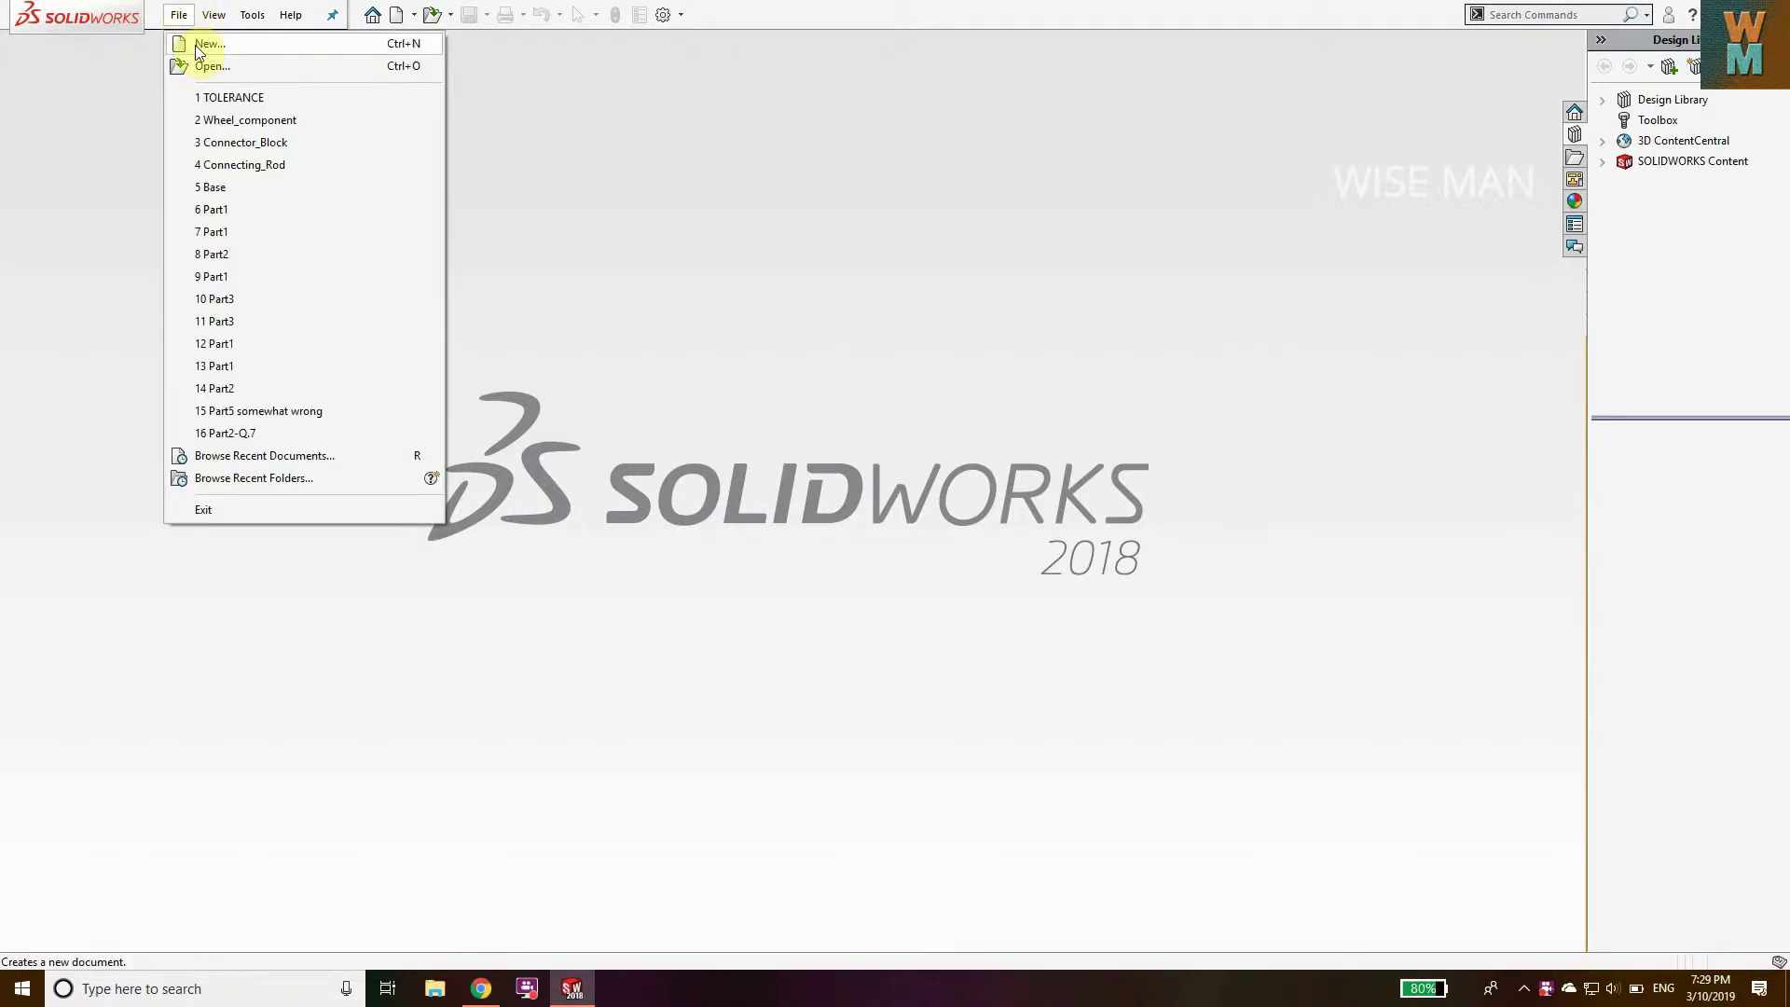
click(196, 44)
click(512, 351)
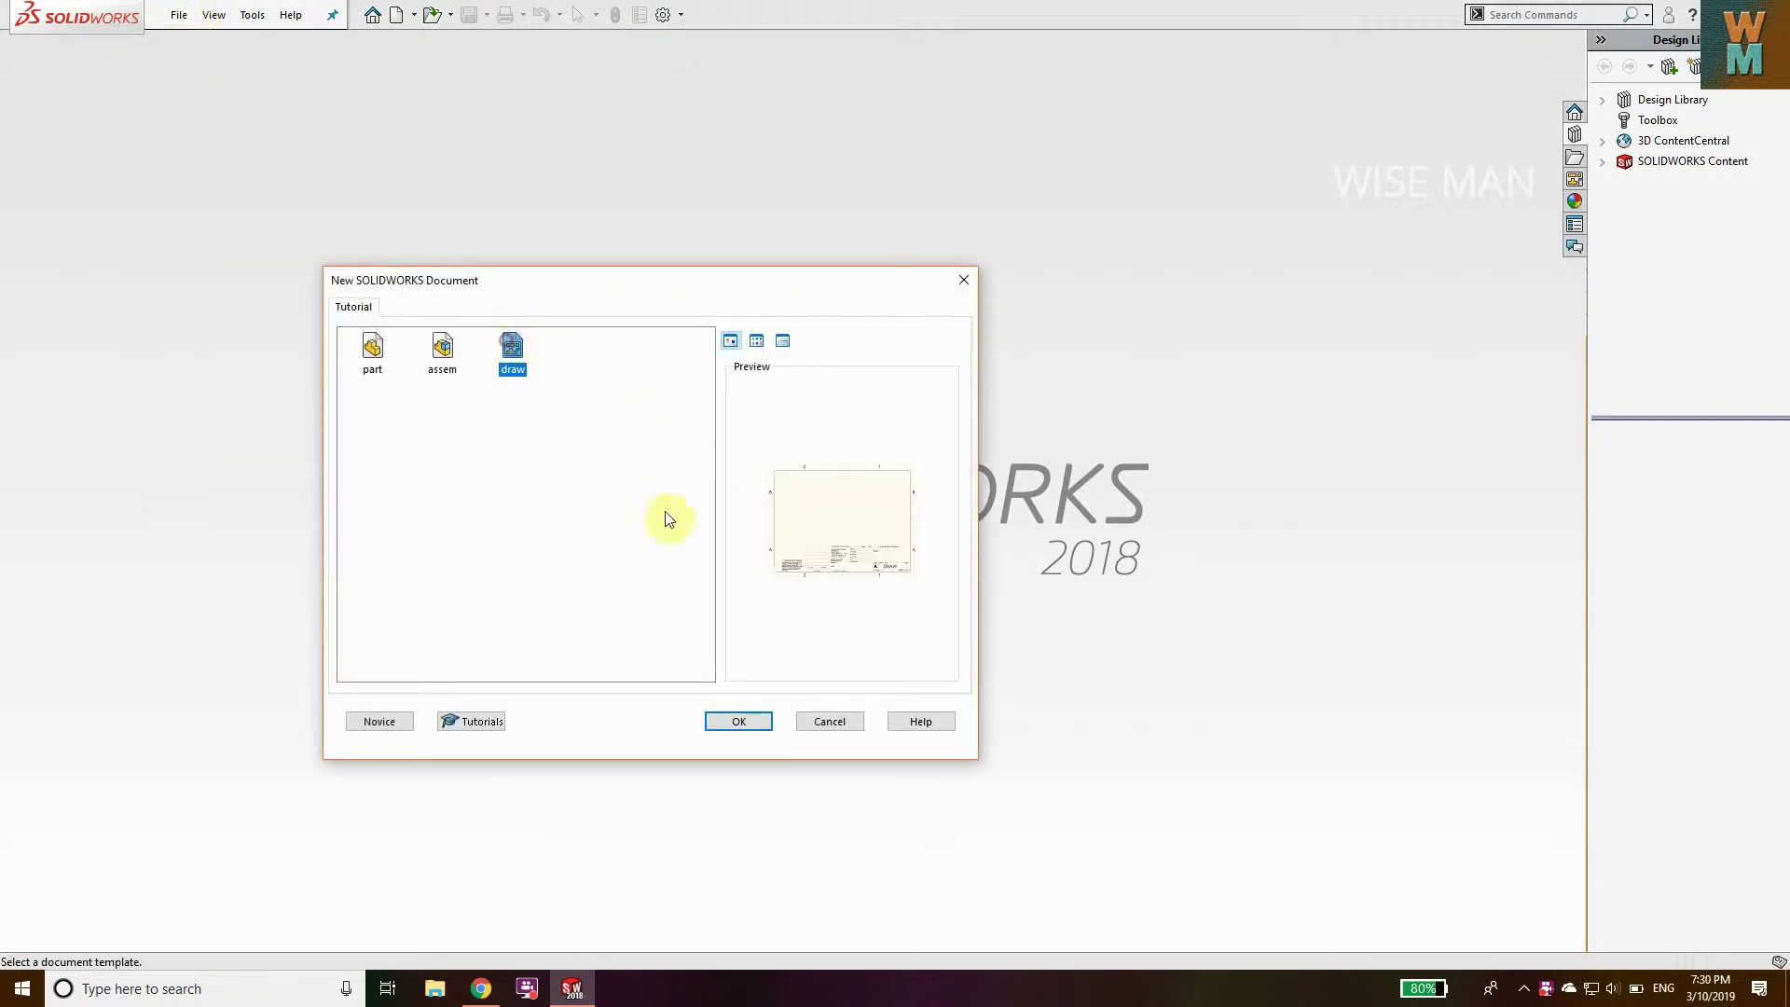
click(753, 726)
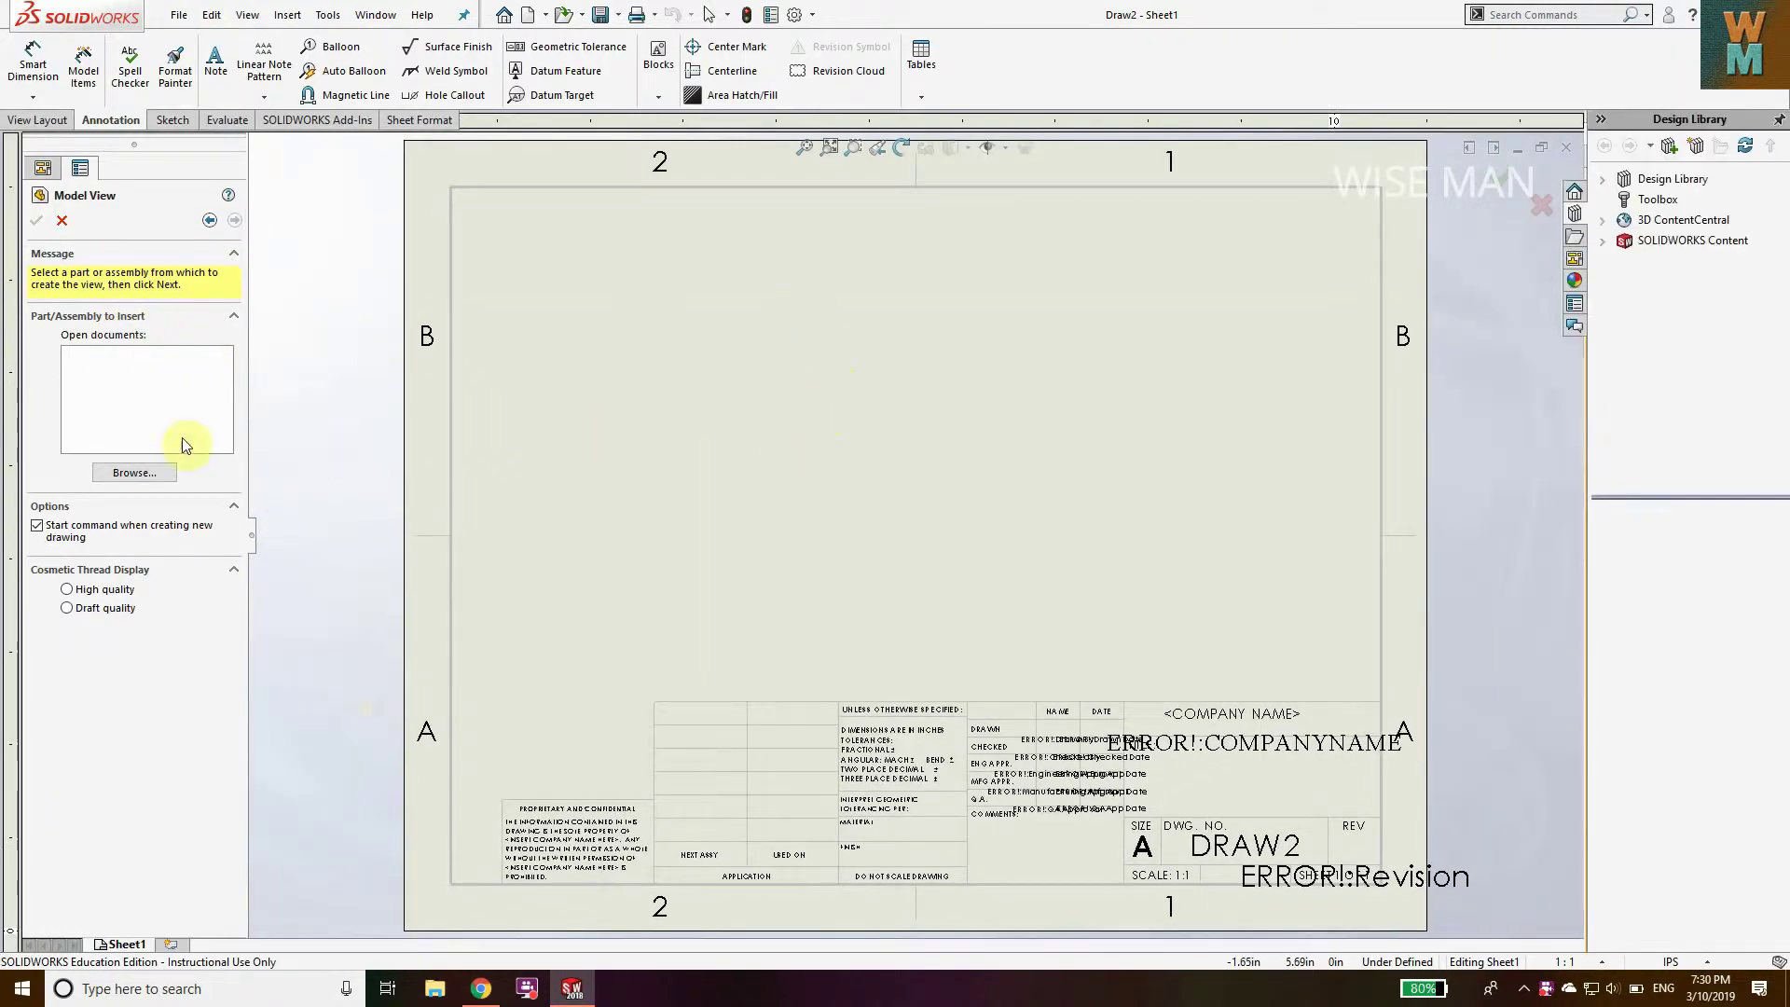
Insert a model view of part B4 near the centre of the sheet
click(151, 479)
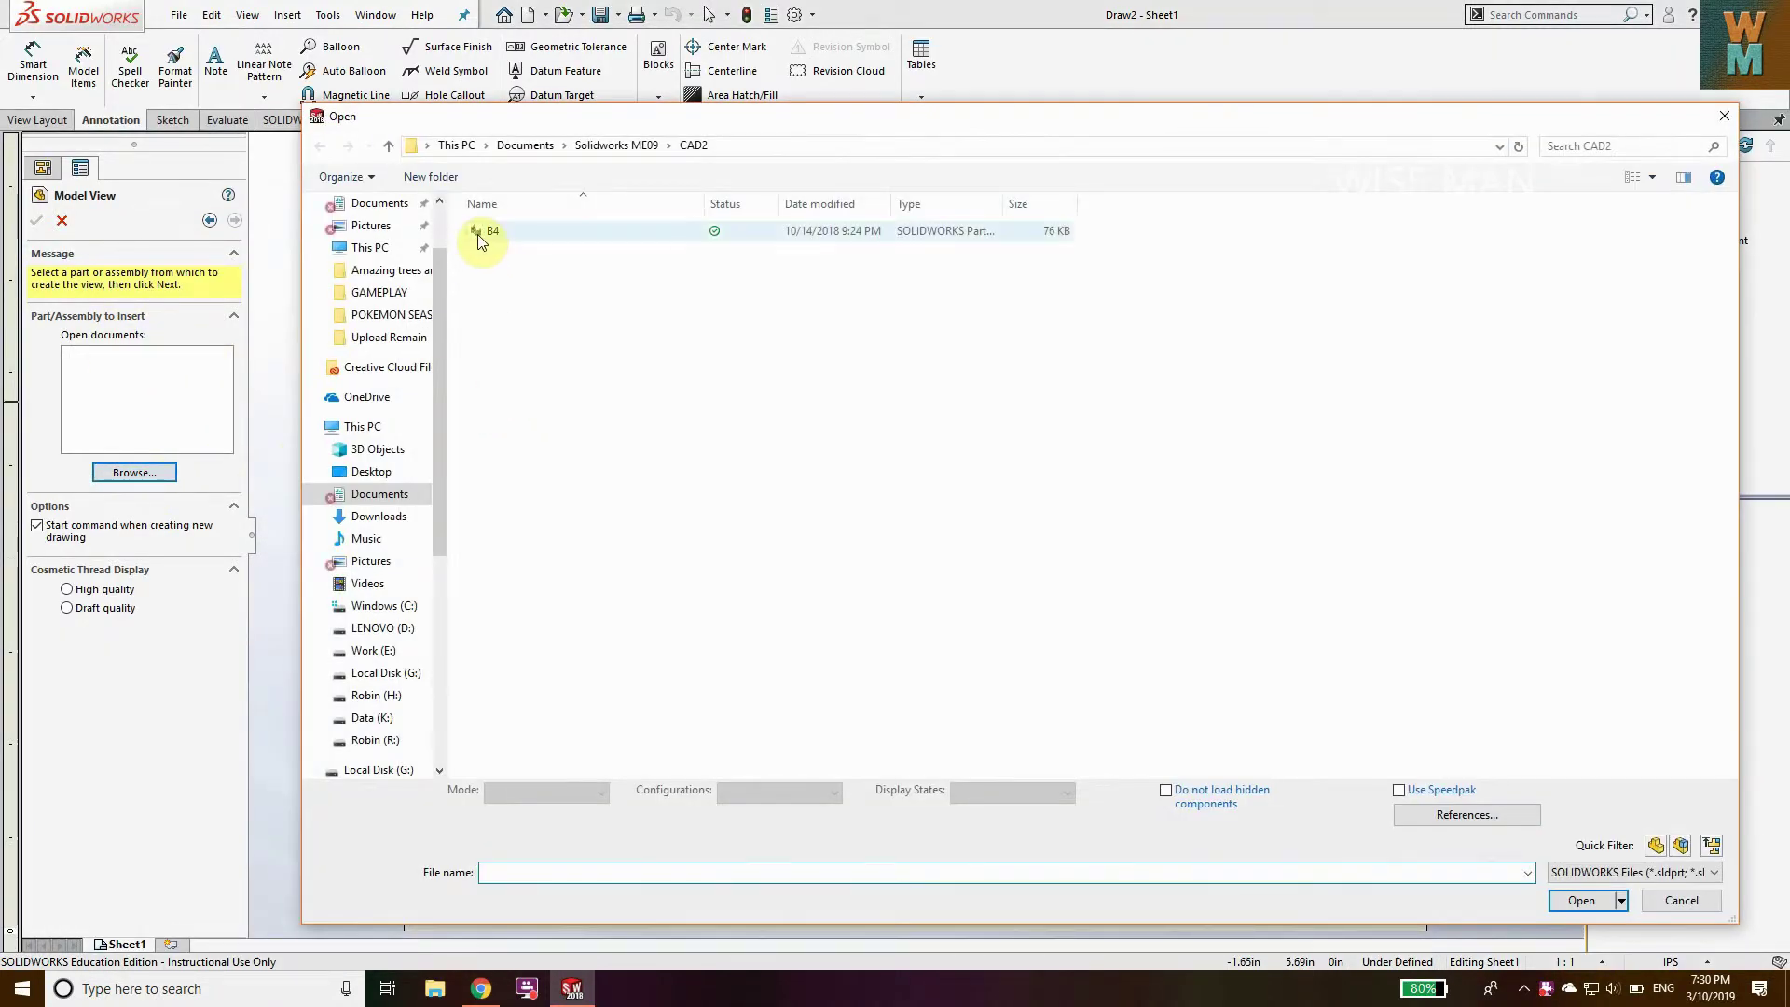
click(496, 234)
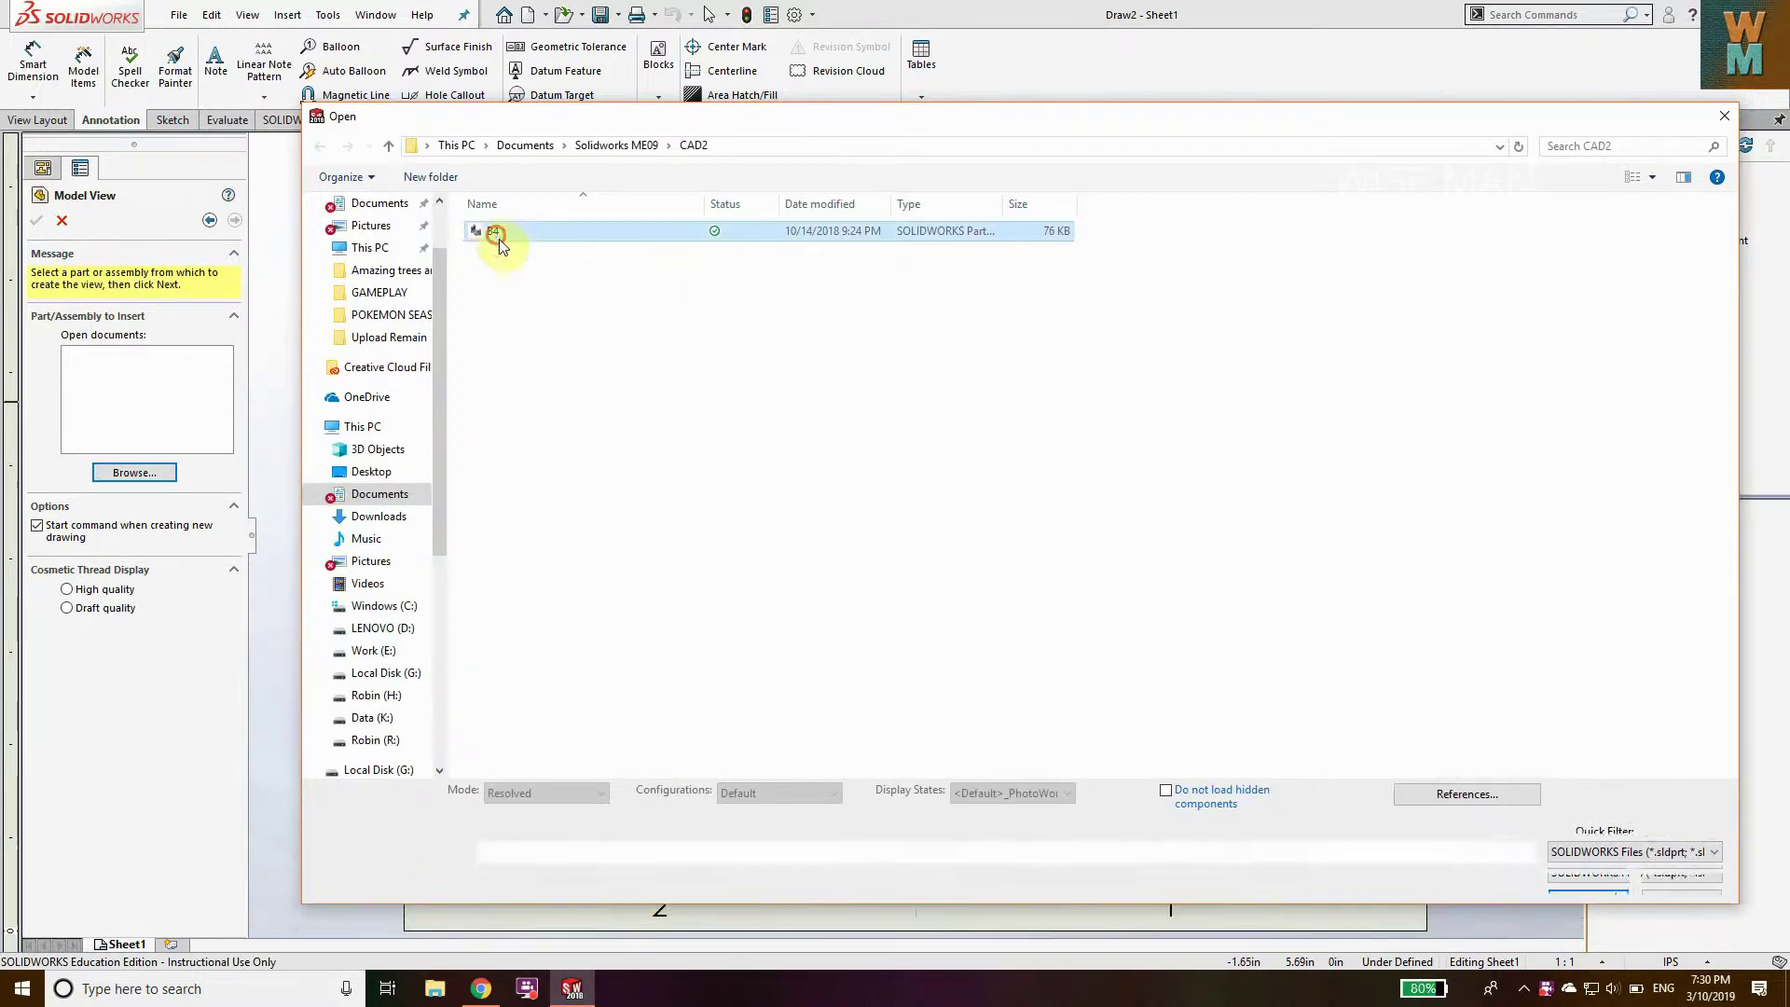
click(1581, 899)
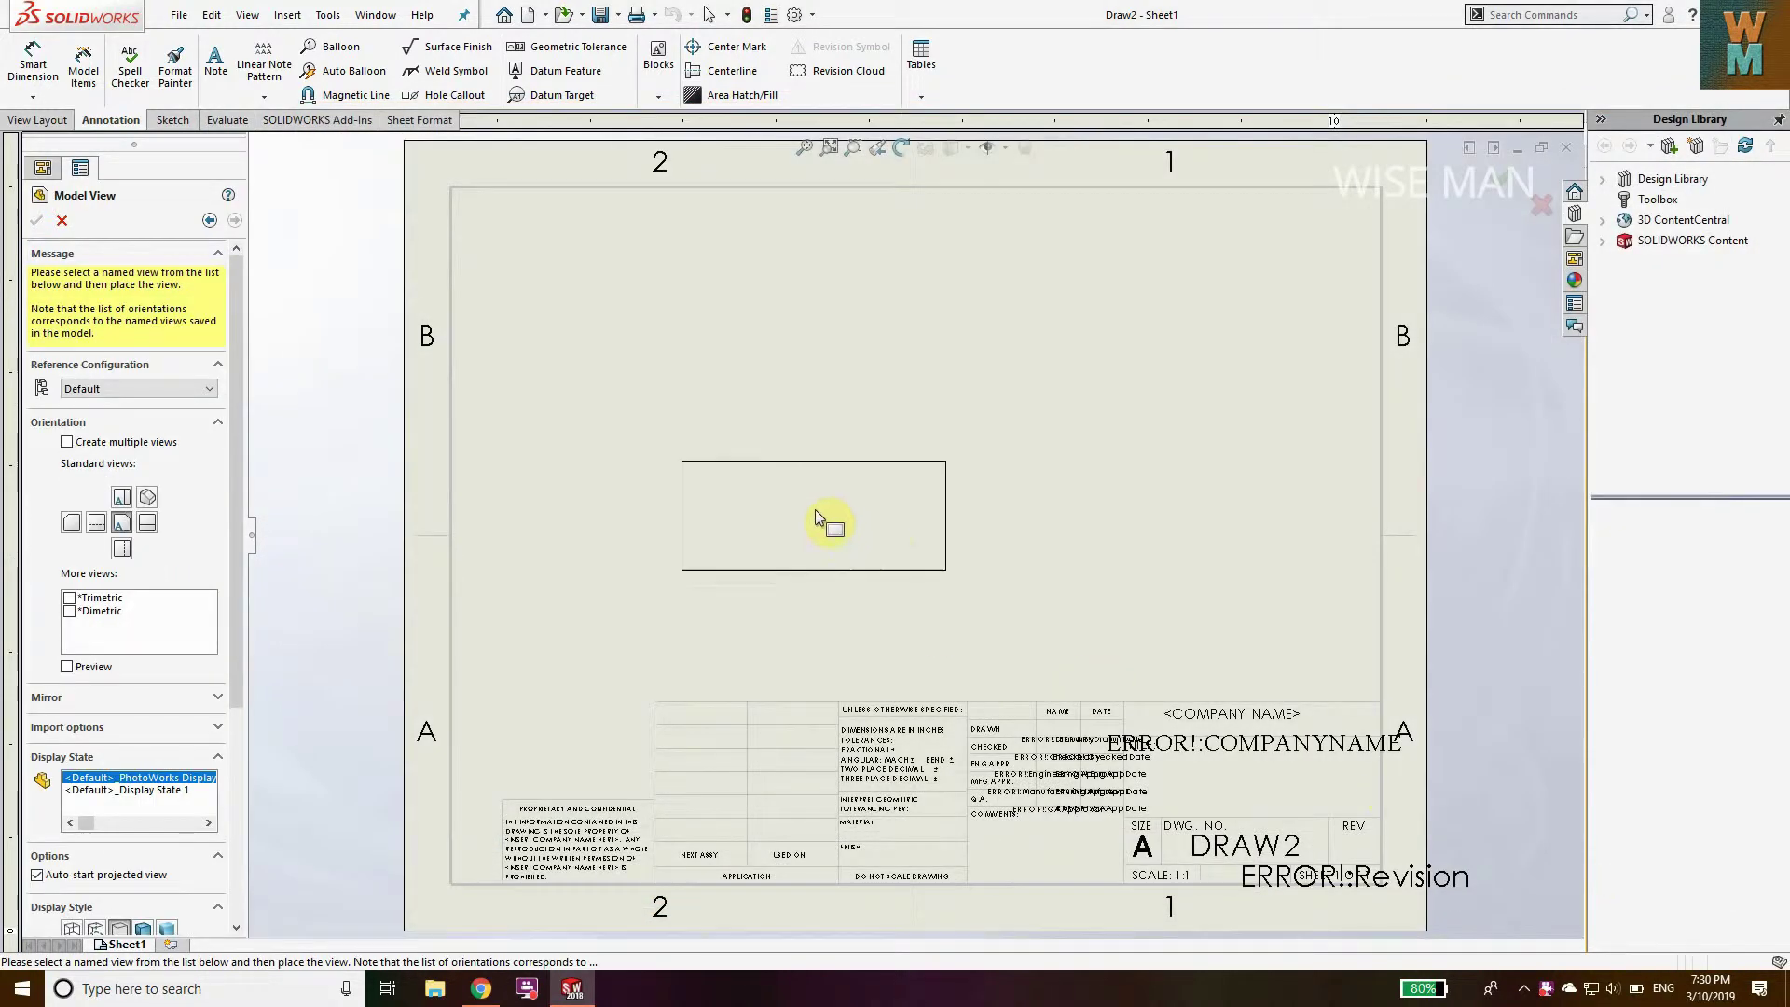
click(911, 483)
click(36, 220)
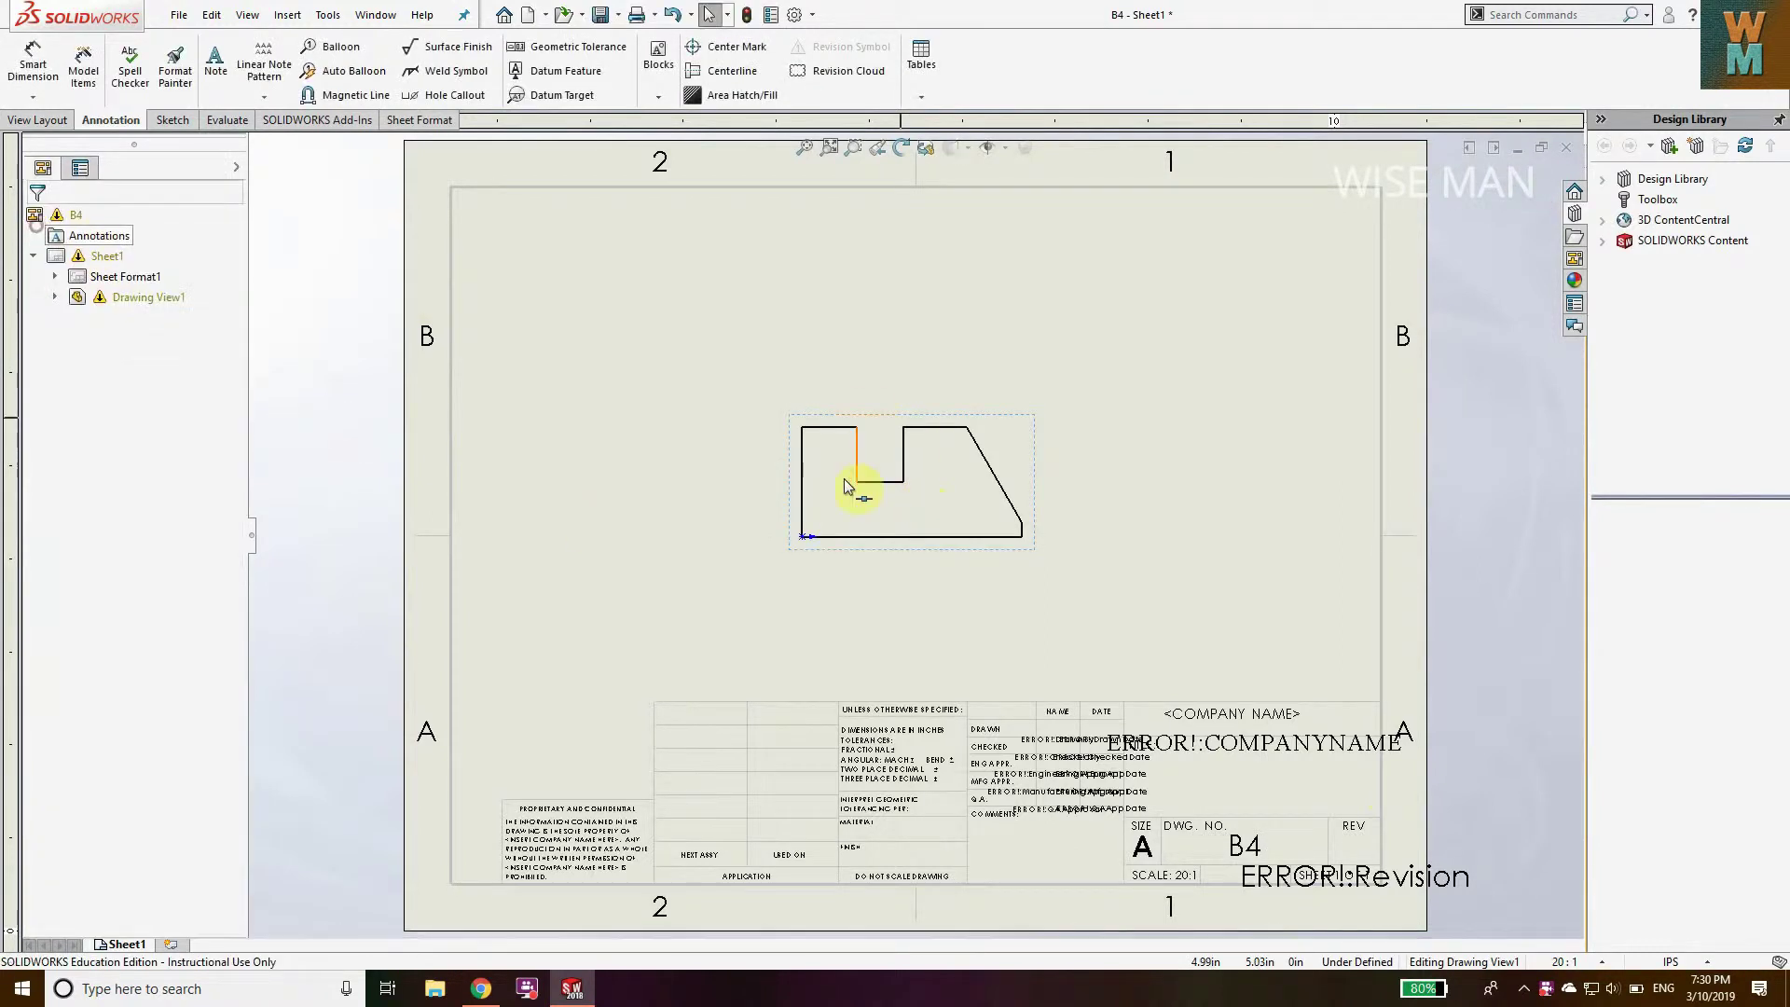
click(1010, 424)
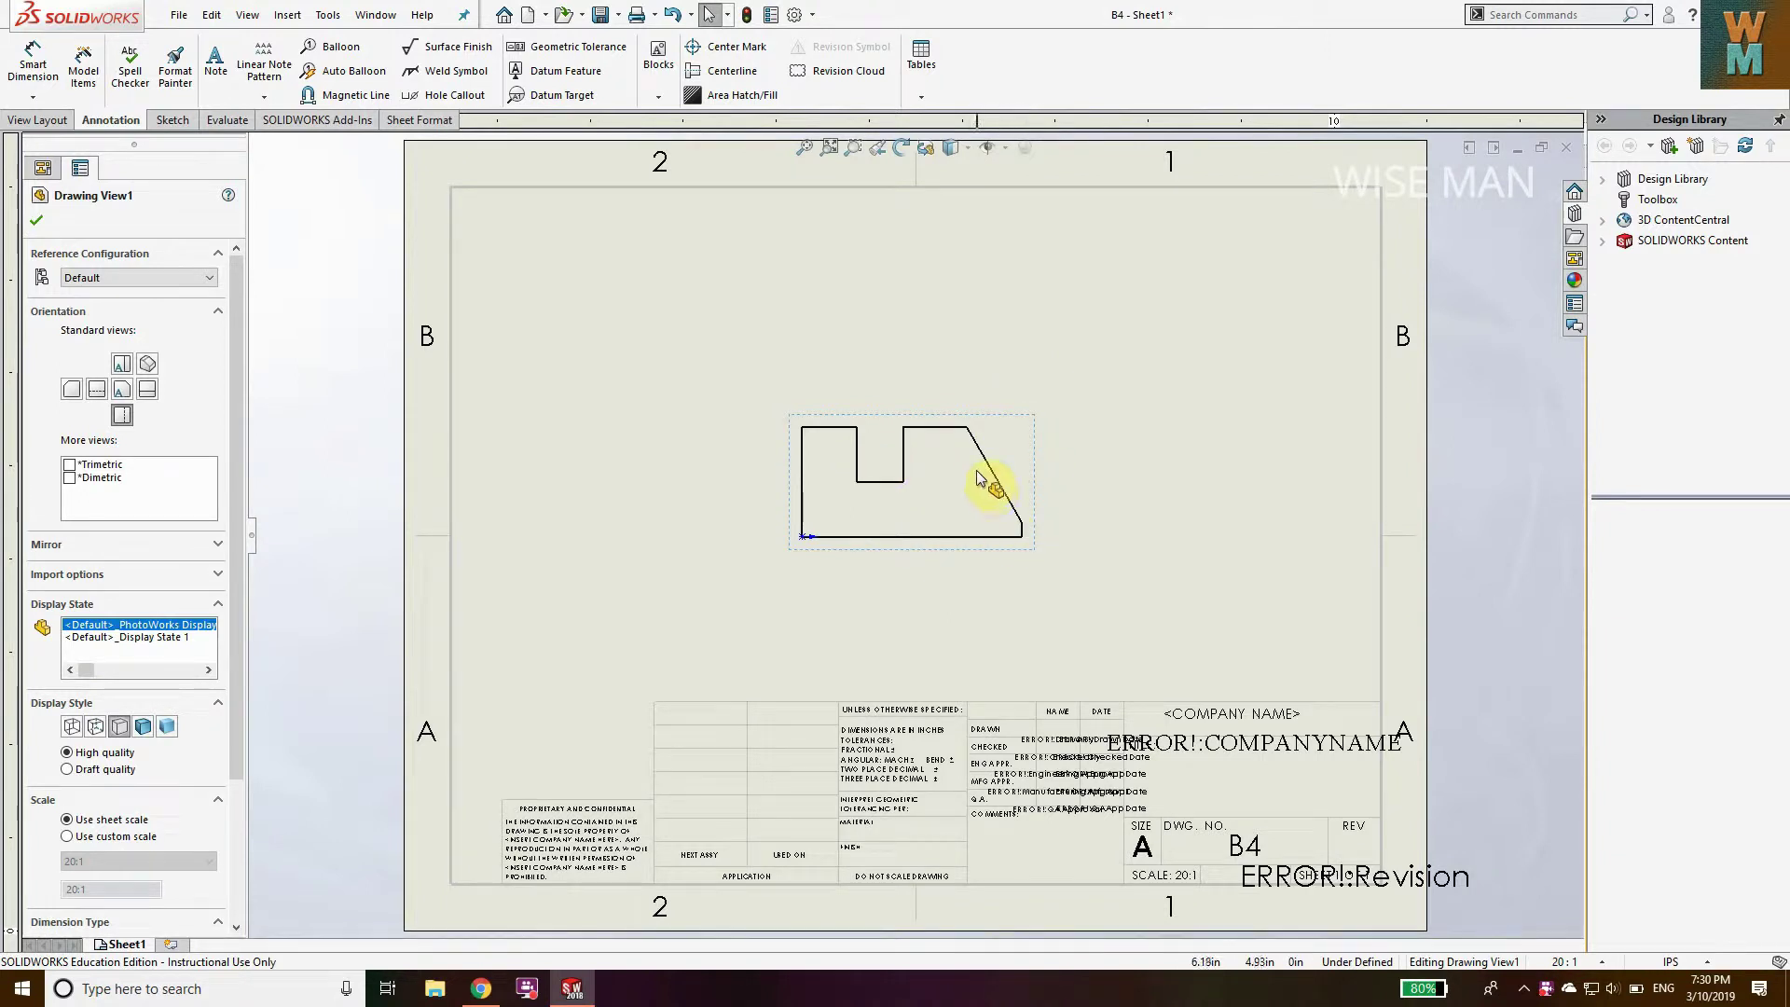
right_click(1008, 419)
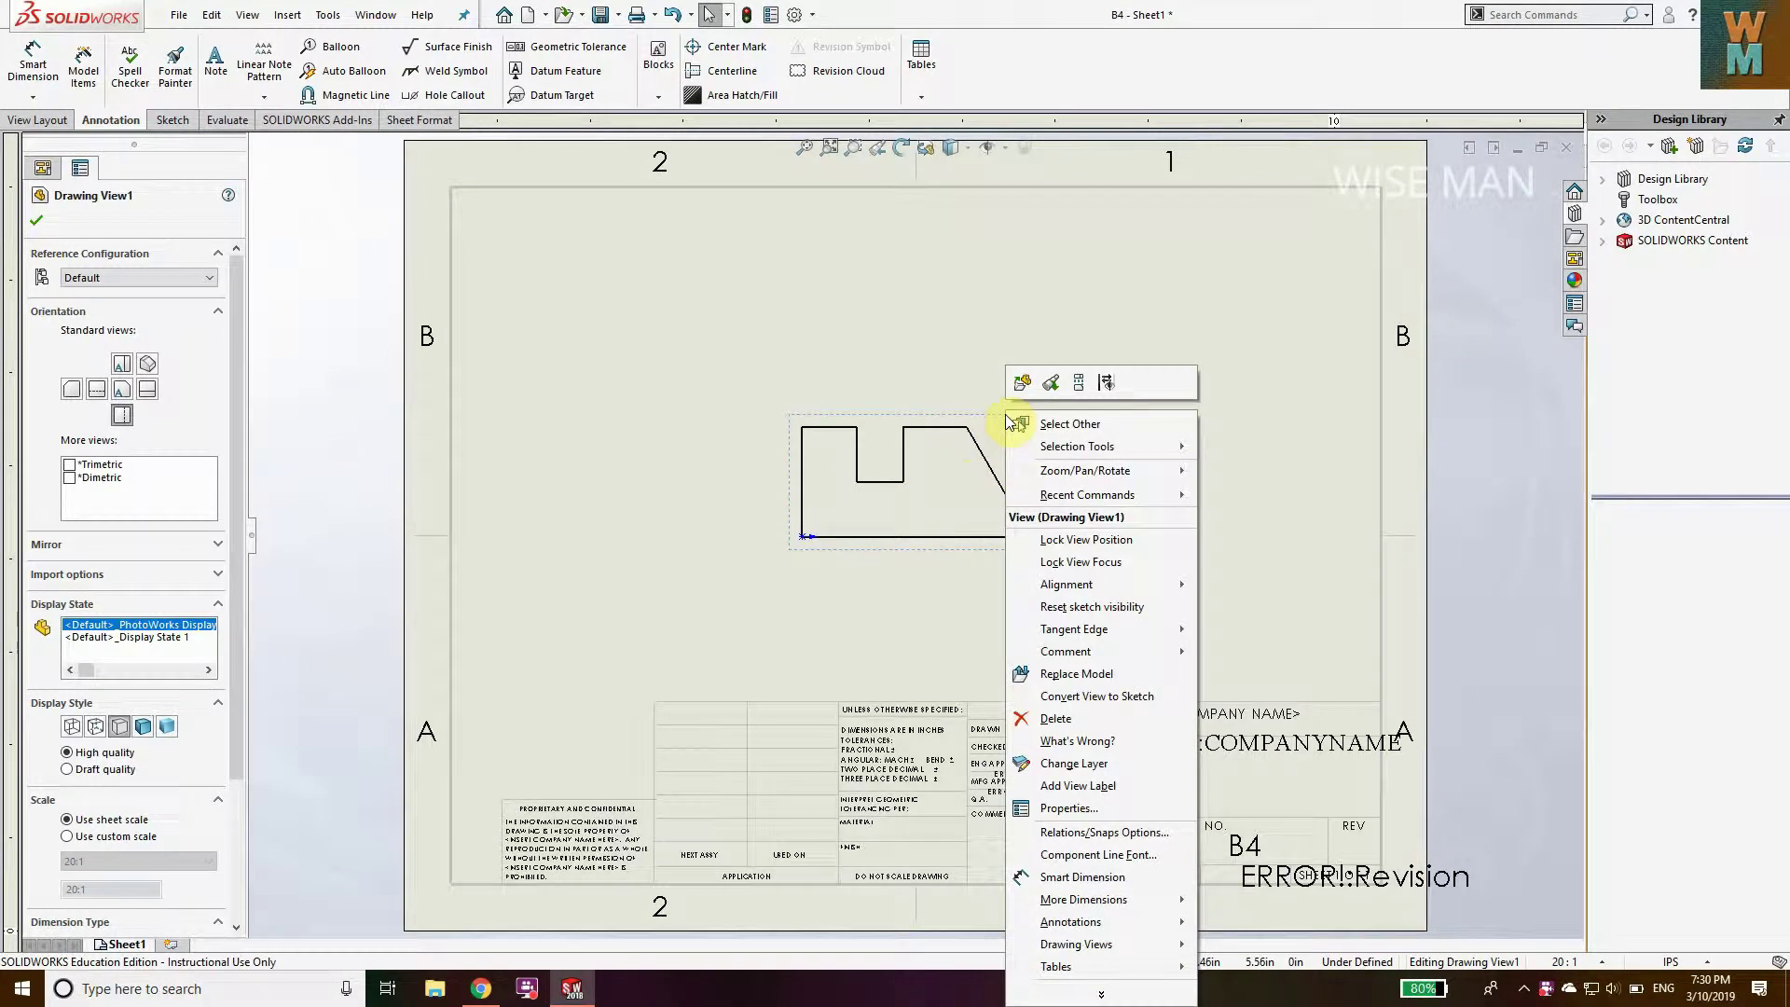
click(996, 459)
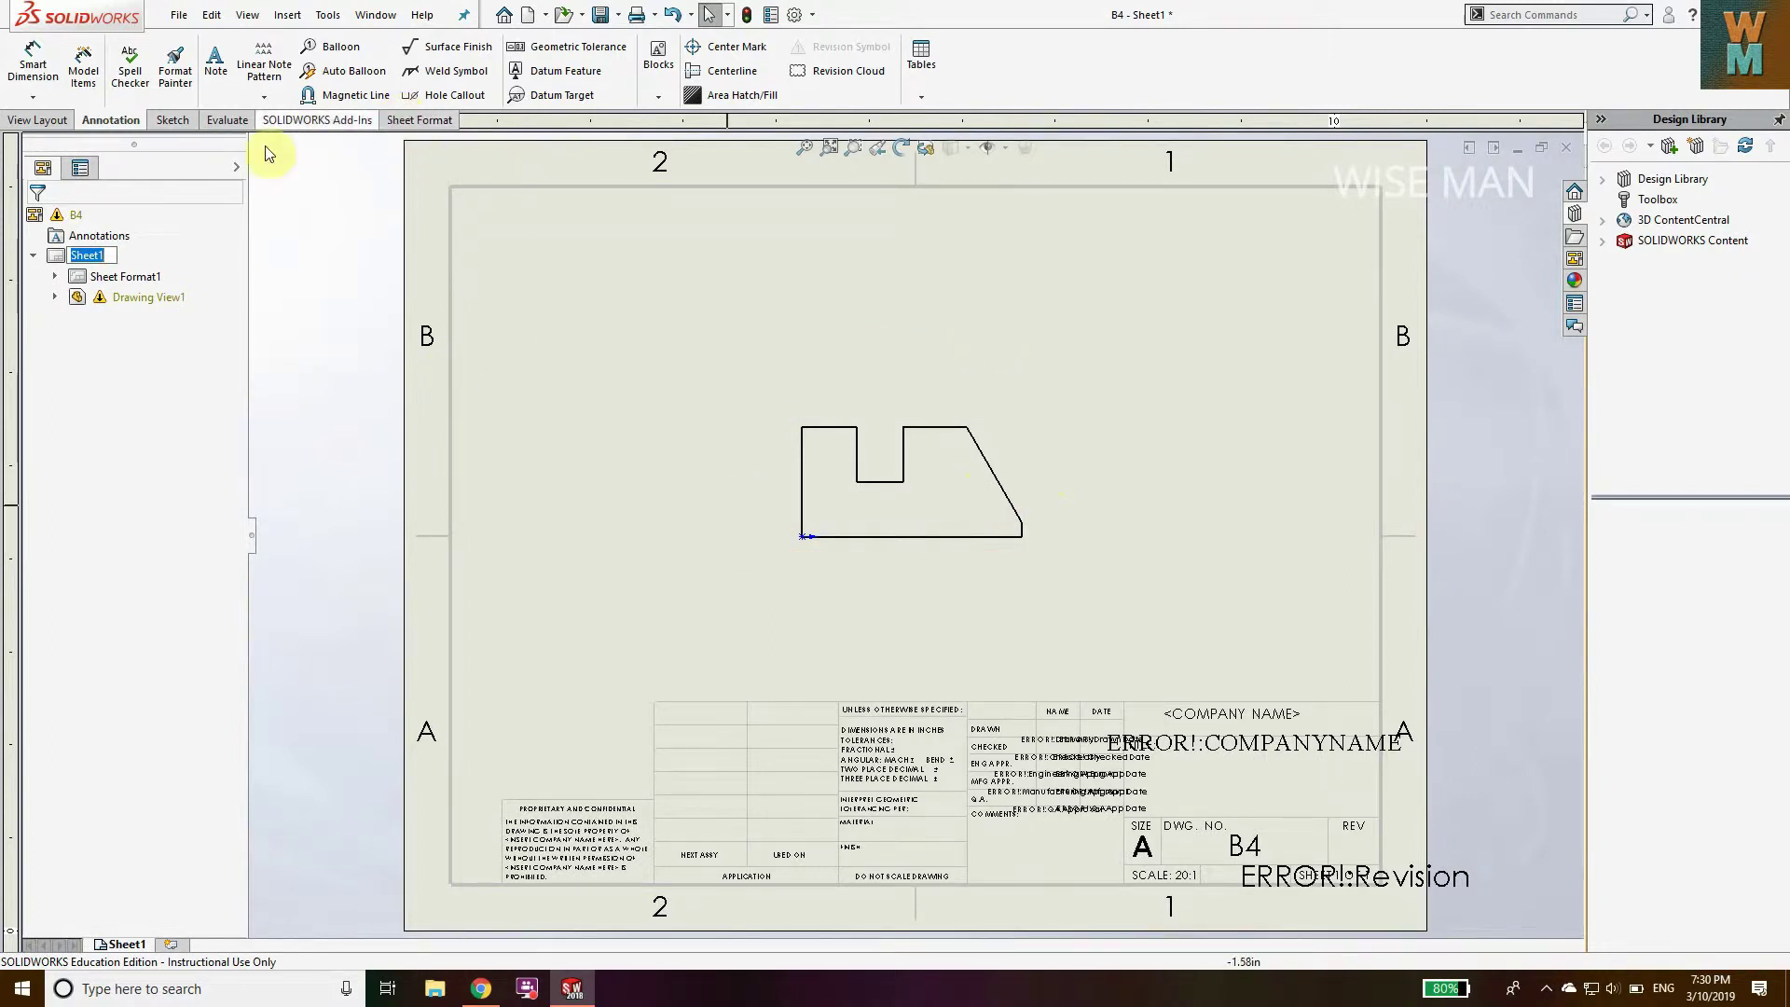
Dimension the 1.50 height on the left edge and switch document units to MMGS
click(33, 65)
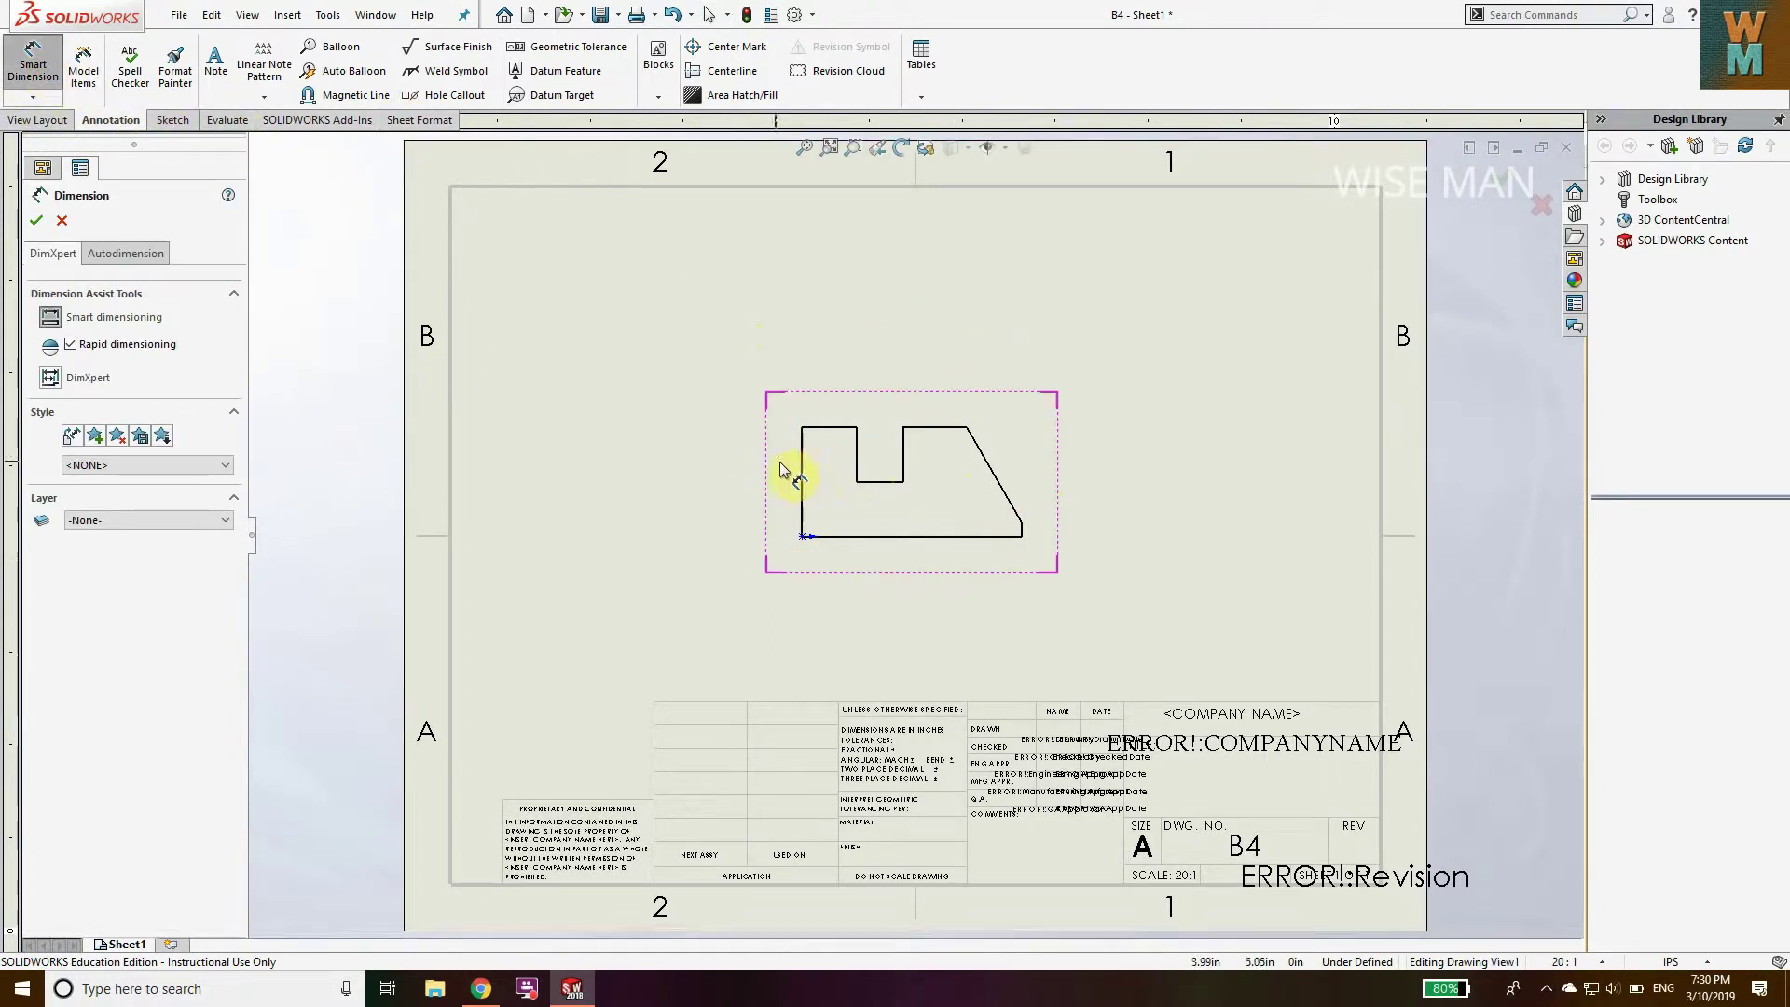
click(802, 489)
click(725, 488)
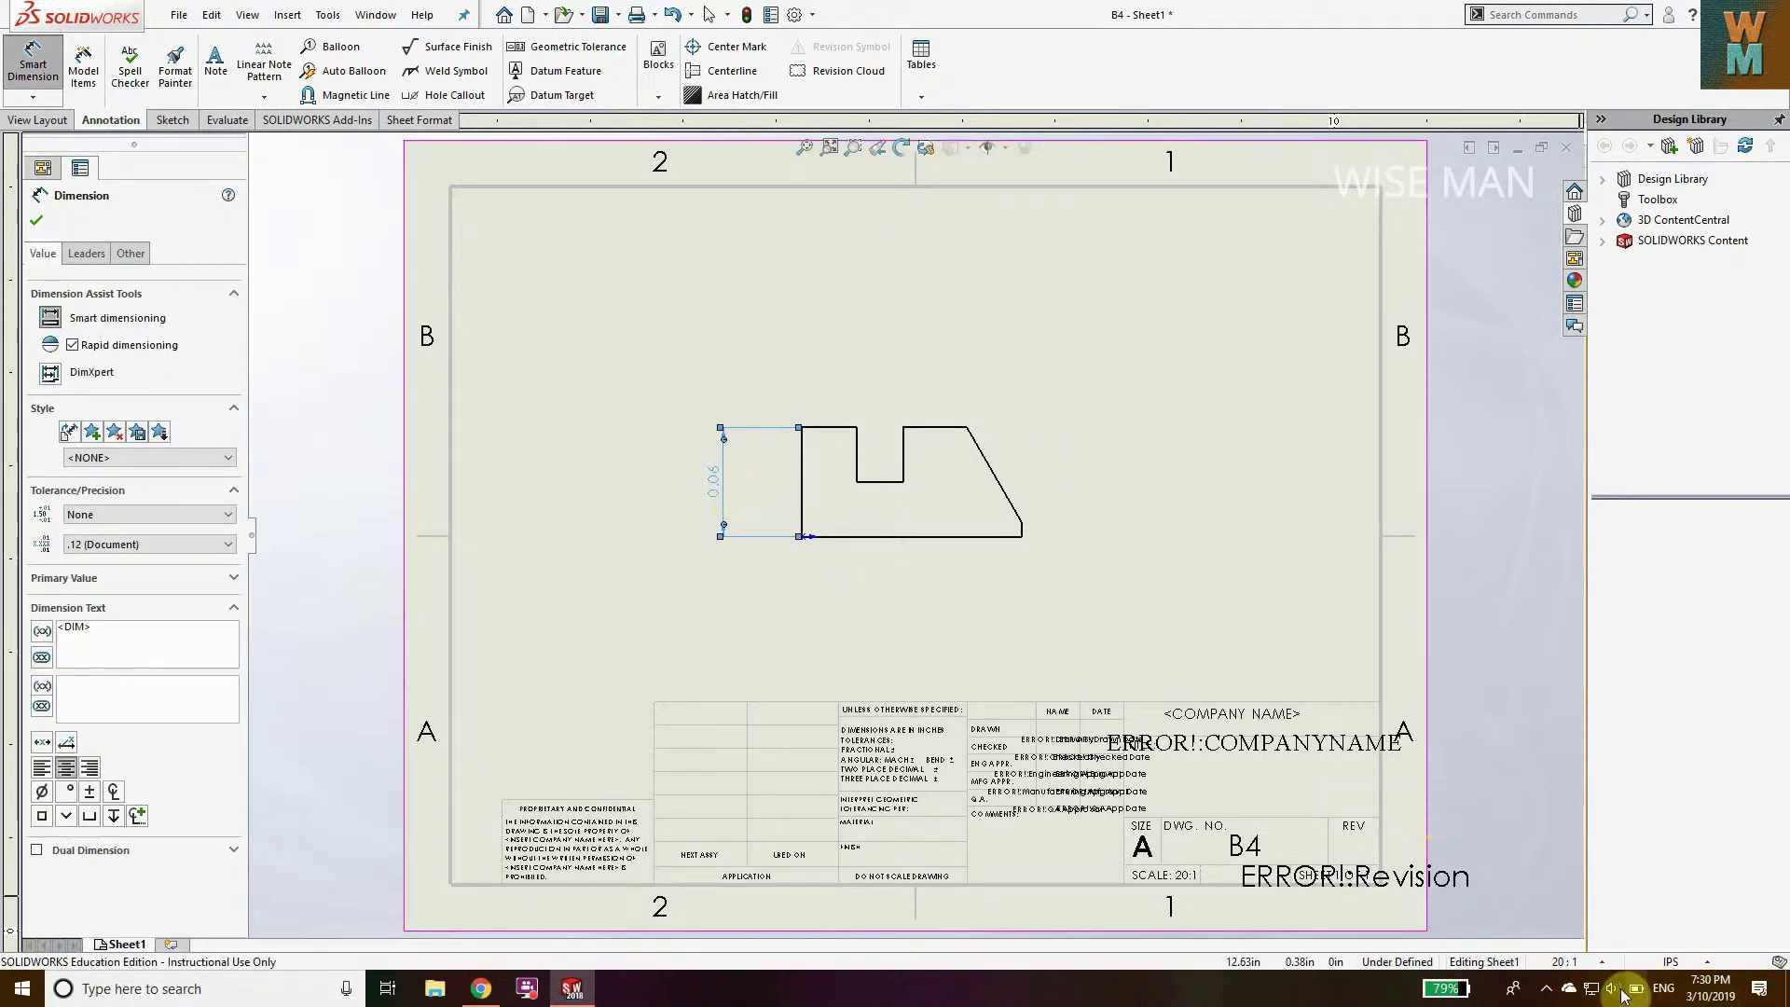
click(1673, 961)
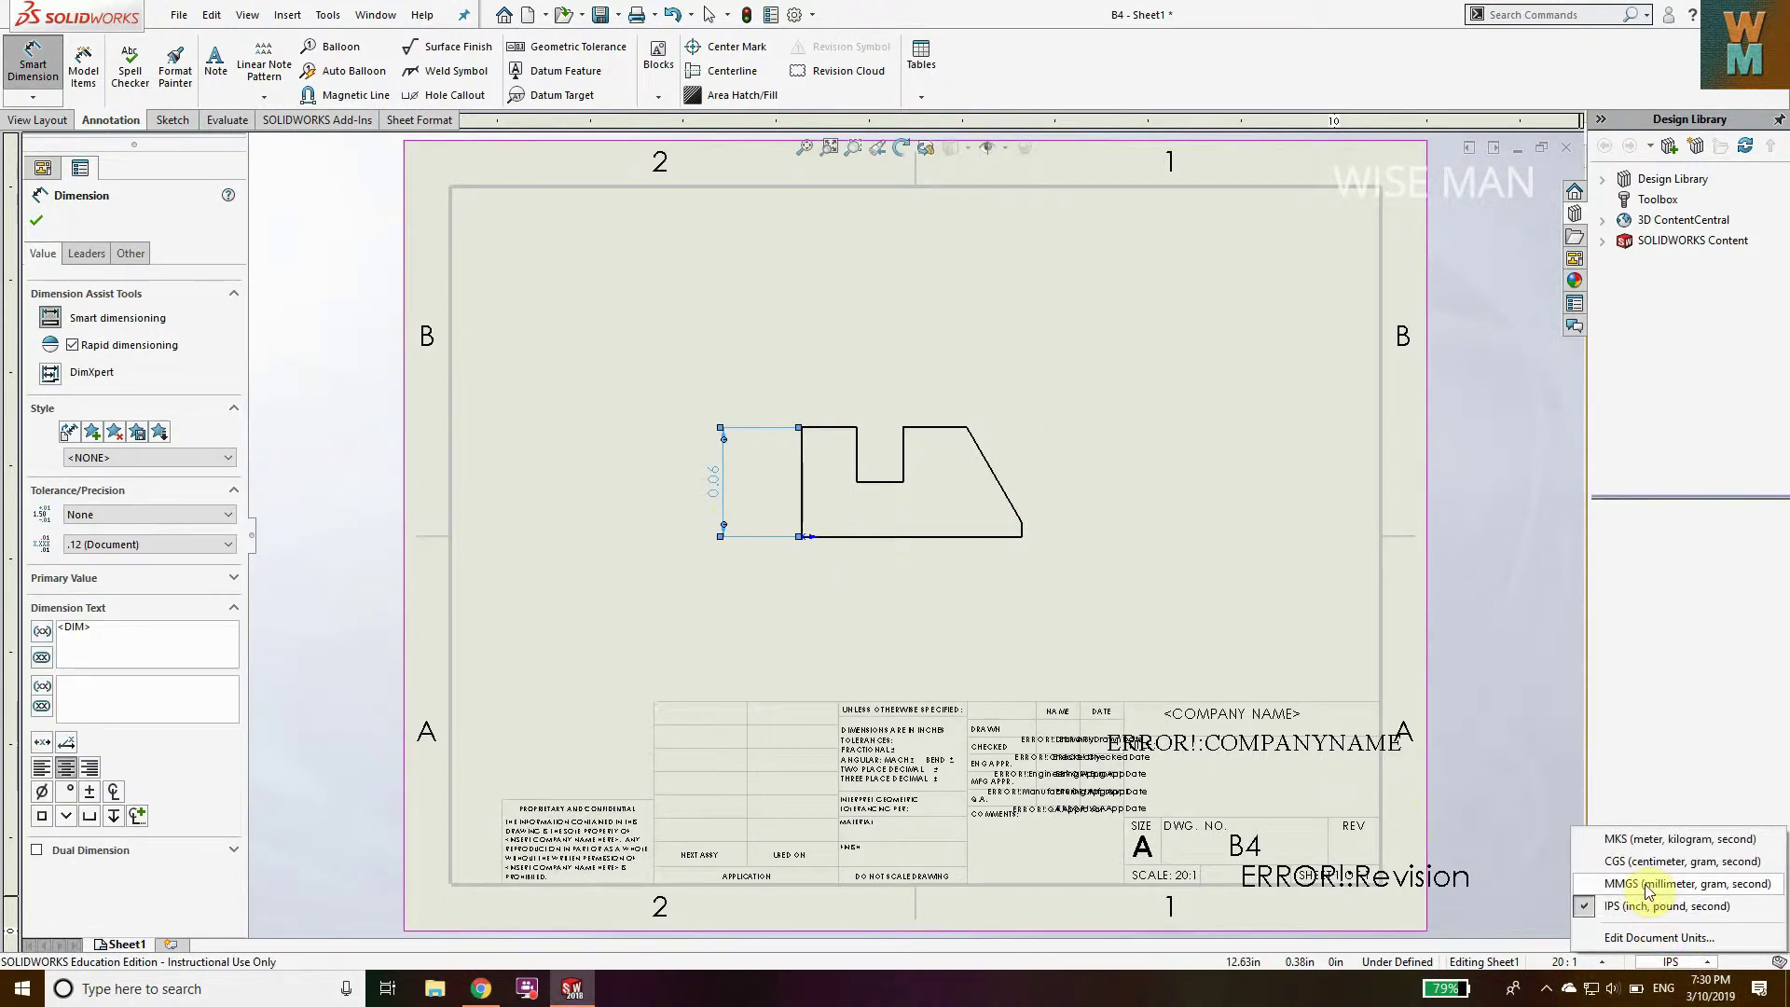
click(1477, 783)
Dimension the 3.00 base length below the part
click(33, 64)
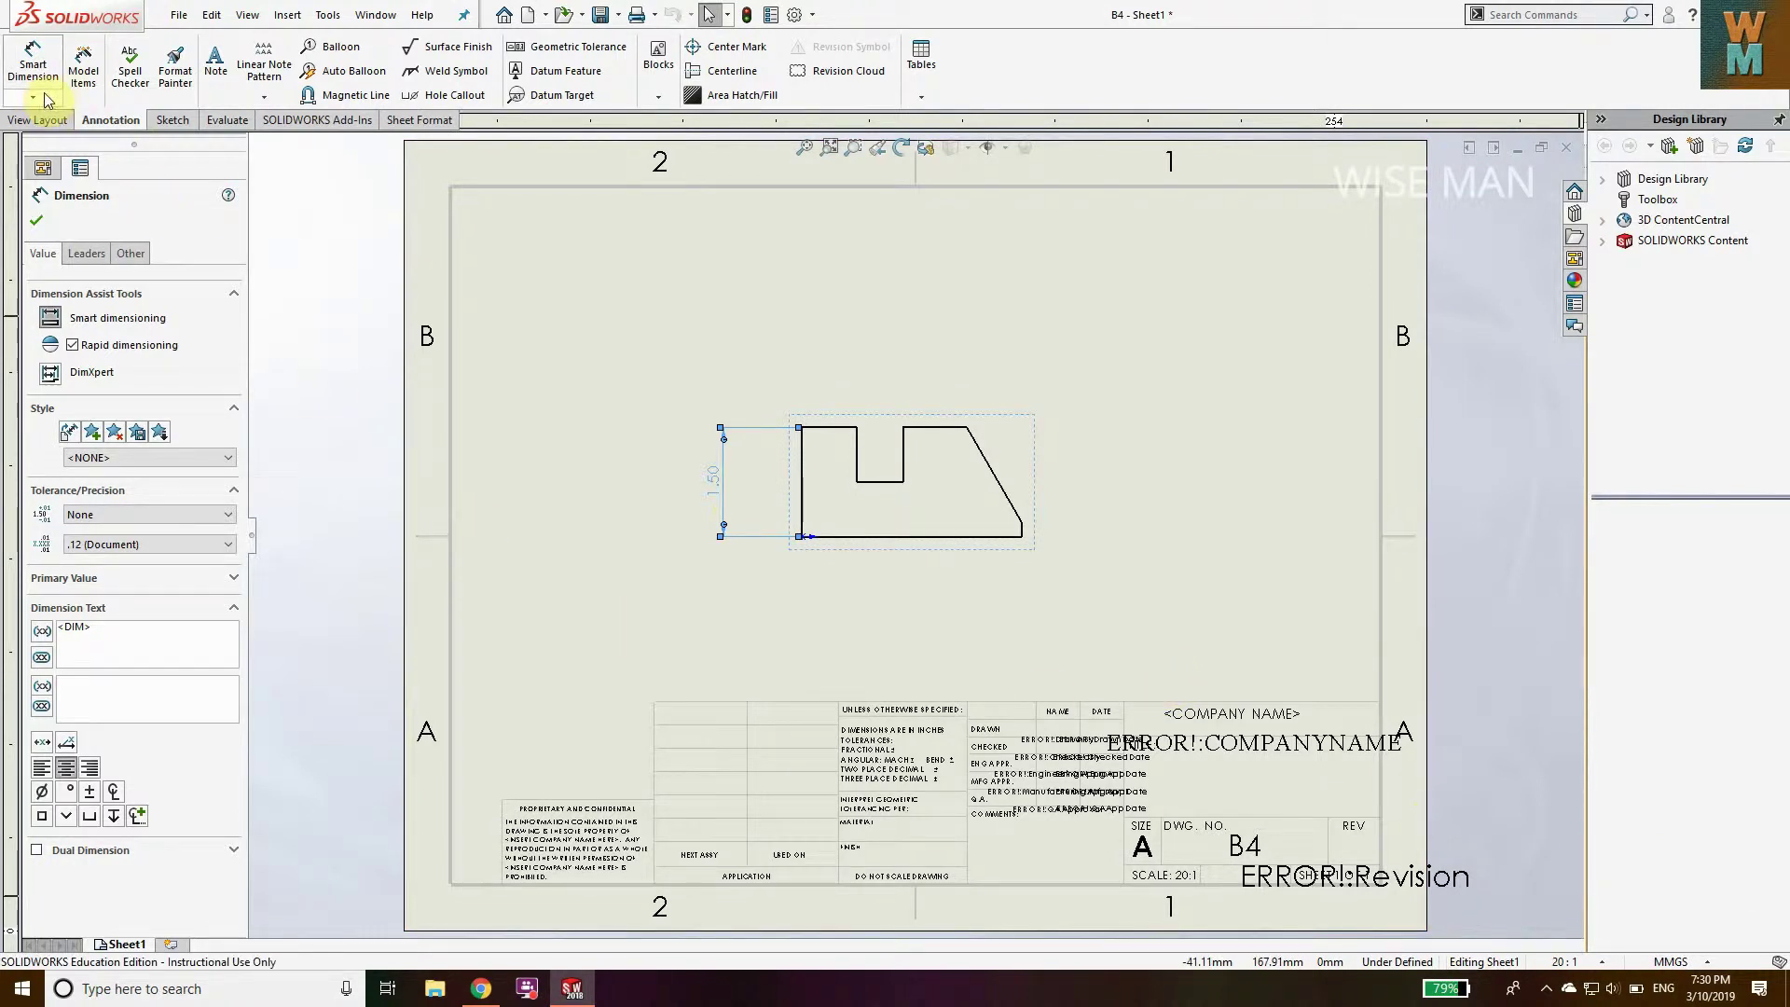
click(881, 537)
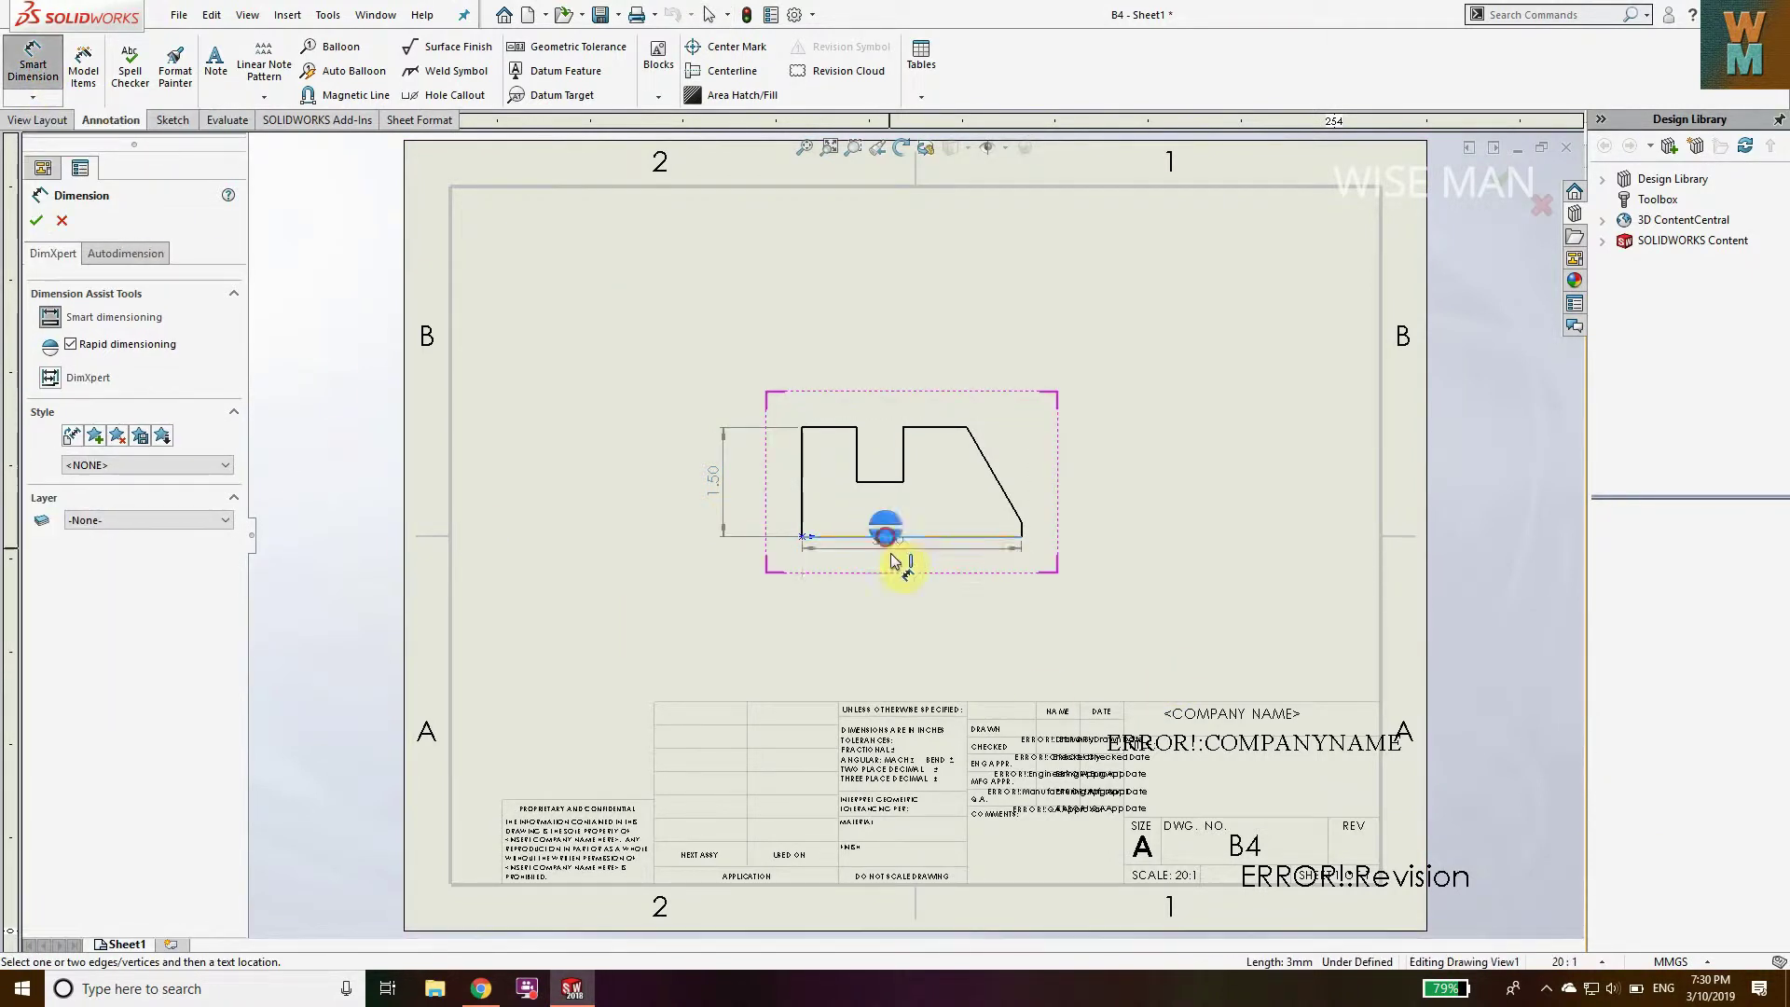
click(902, 604)
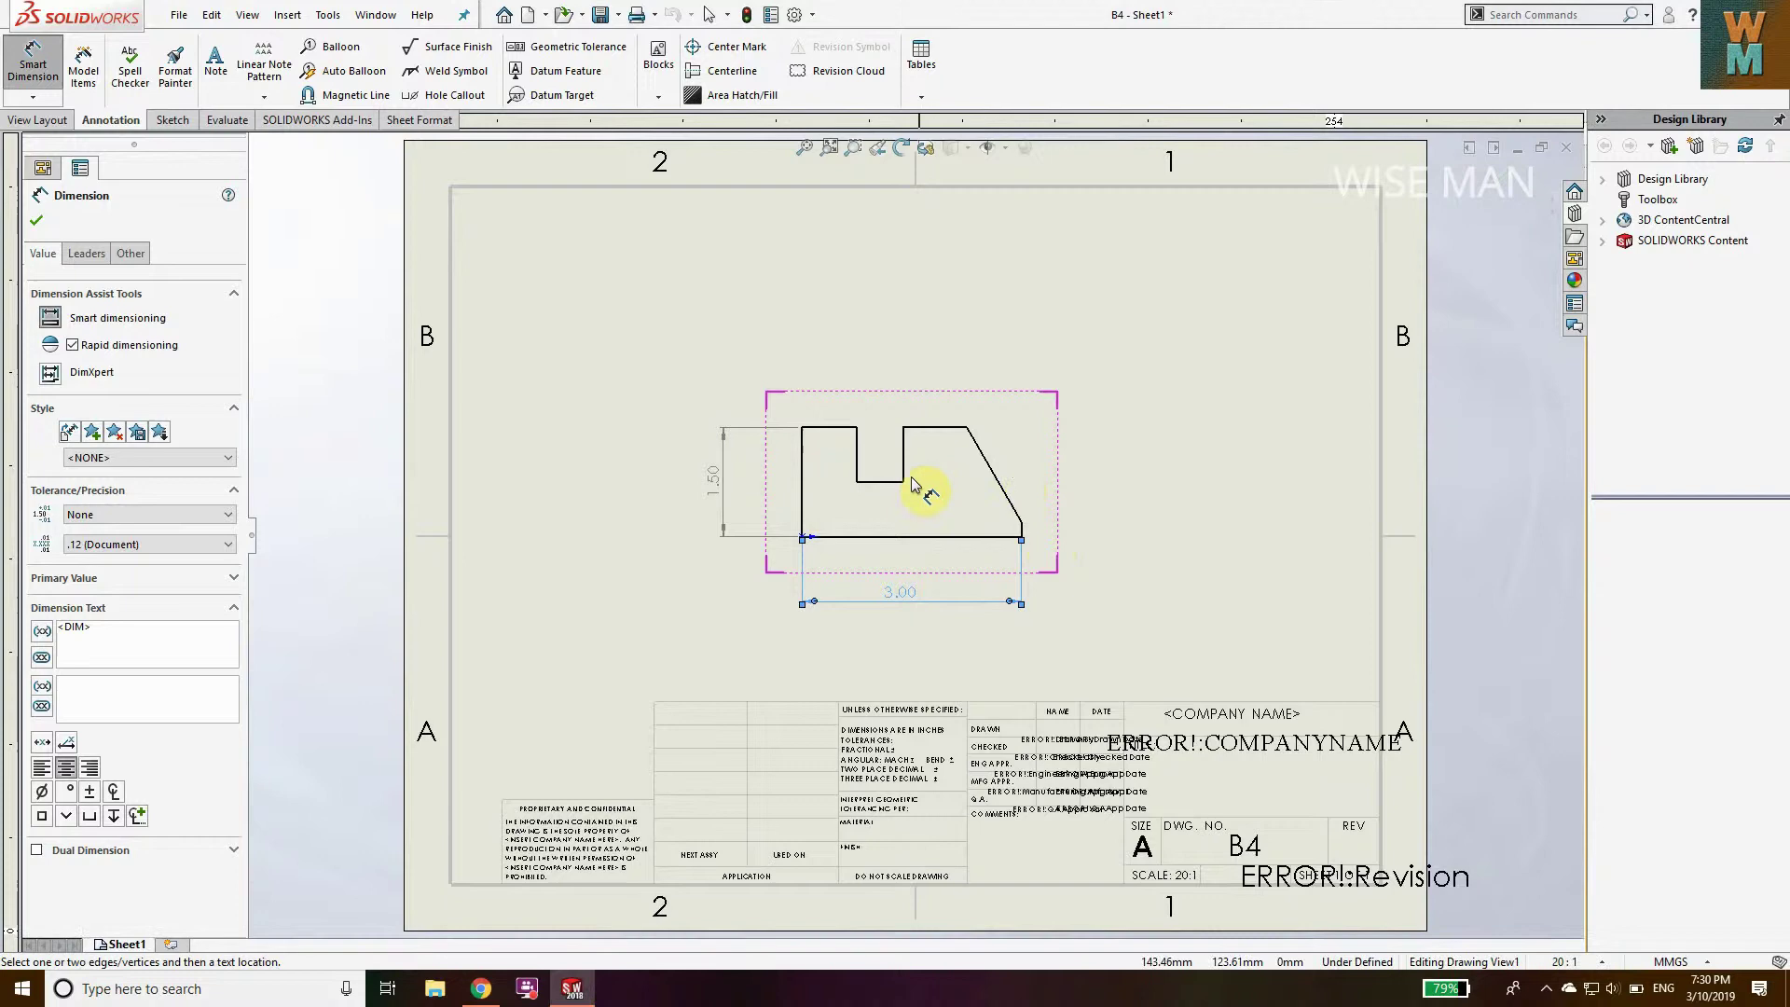
scroll(918, 498, up, 2)
scroll(913, 490, down, 4)
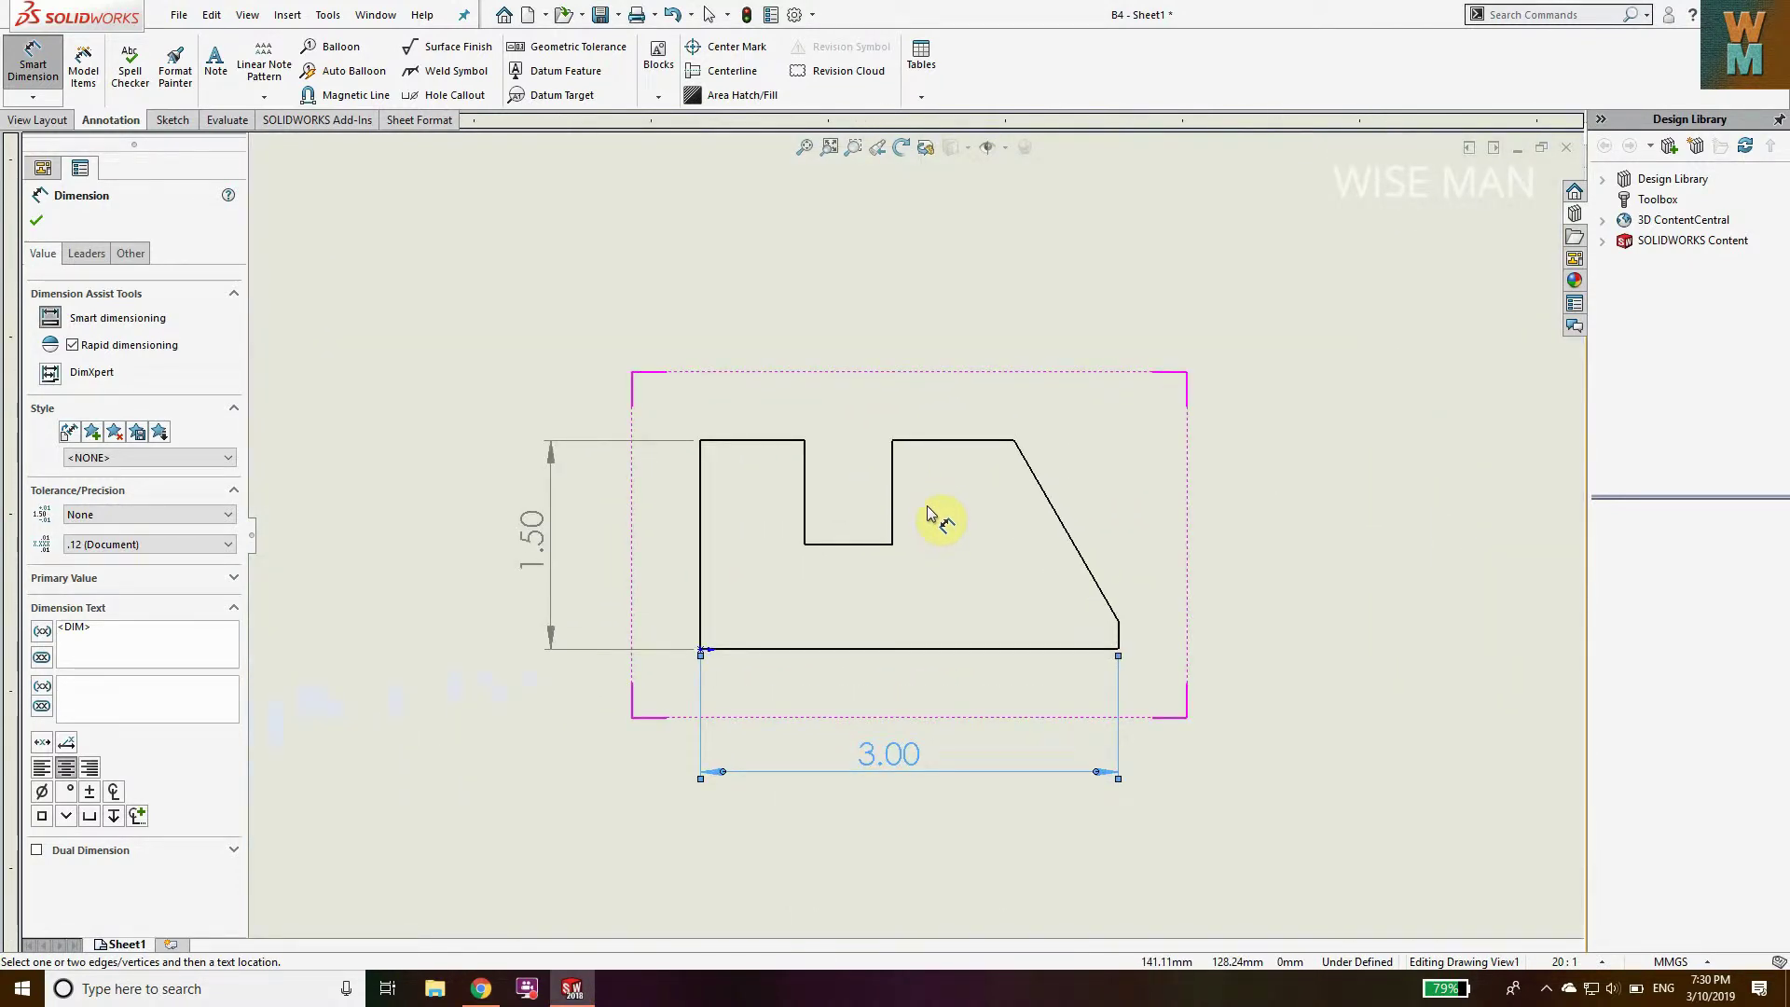
Add the 30.00° angle on the slanted edge and the 0.20 lower-right height
click(1072, 530)
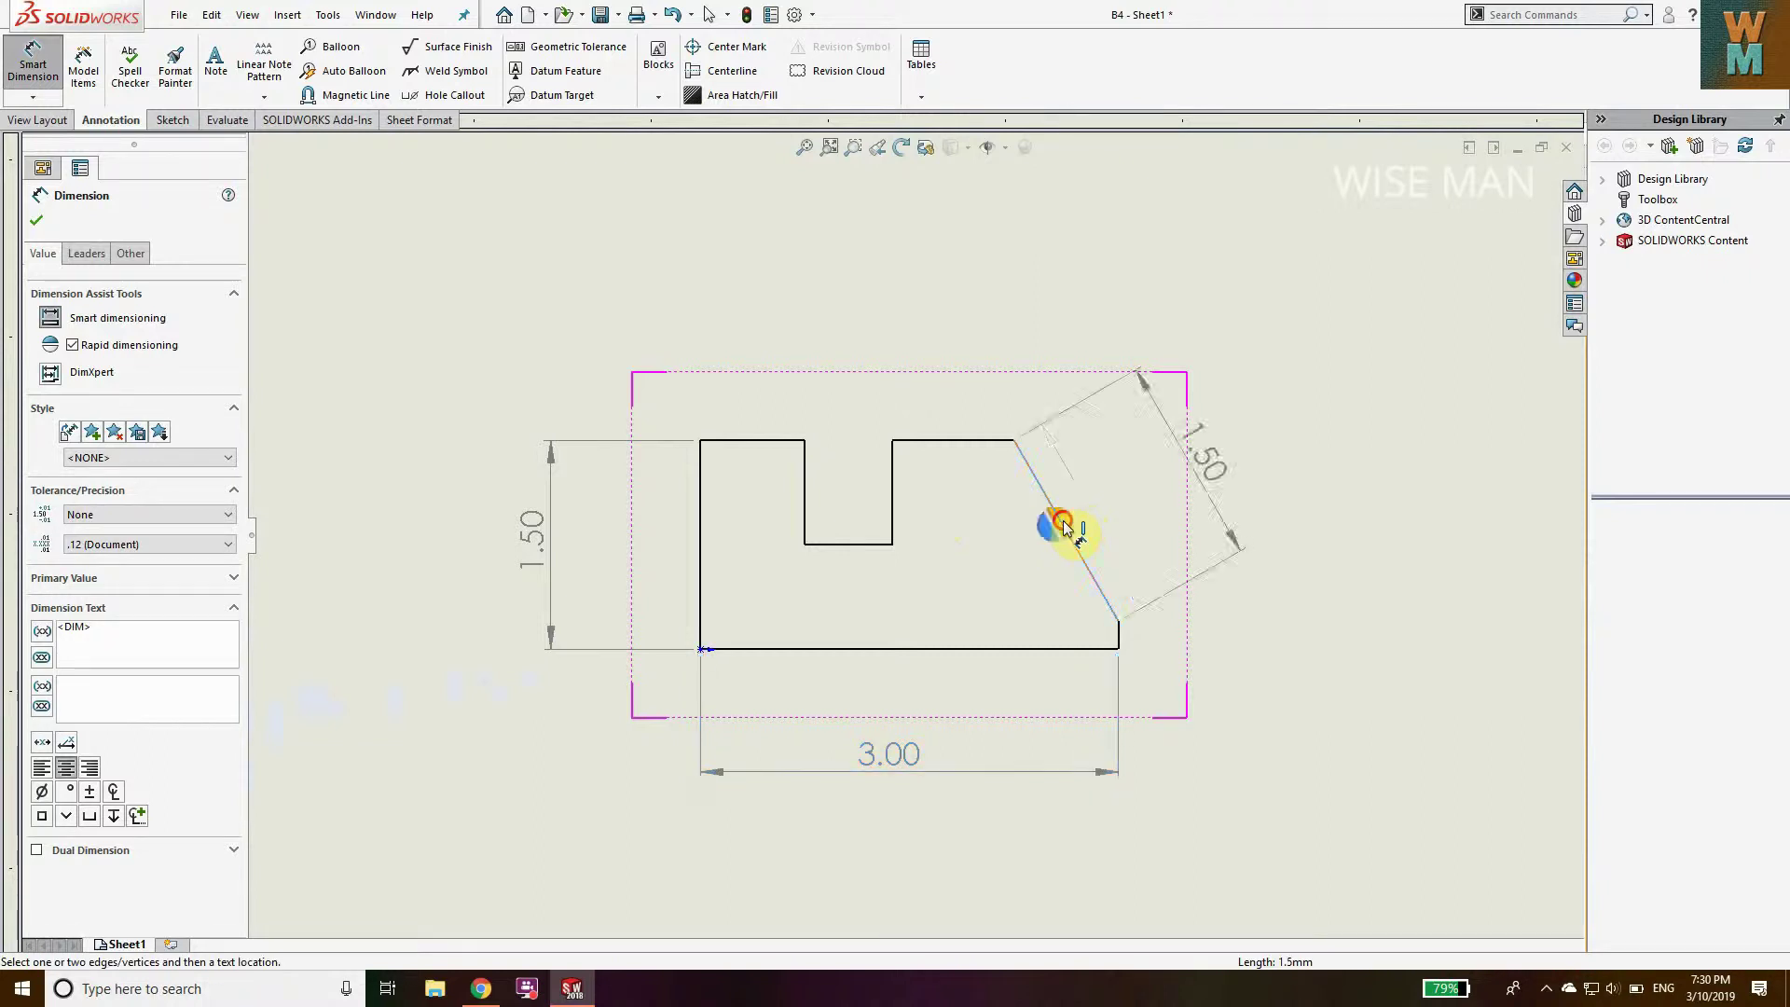
click(1122, 645)
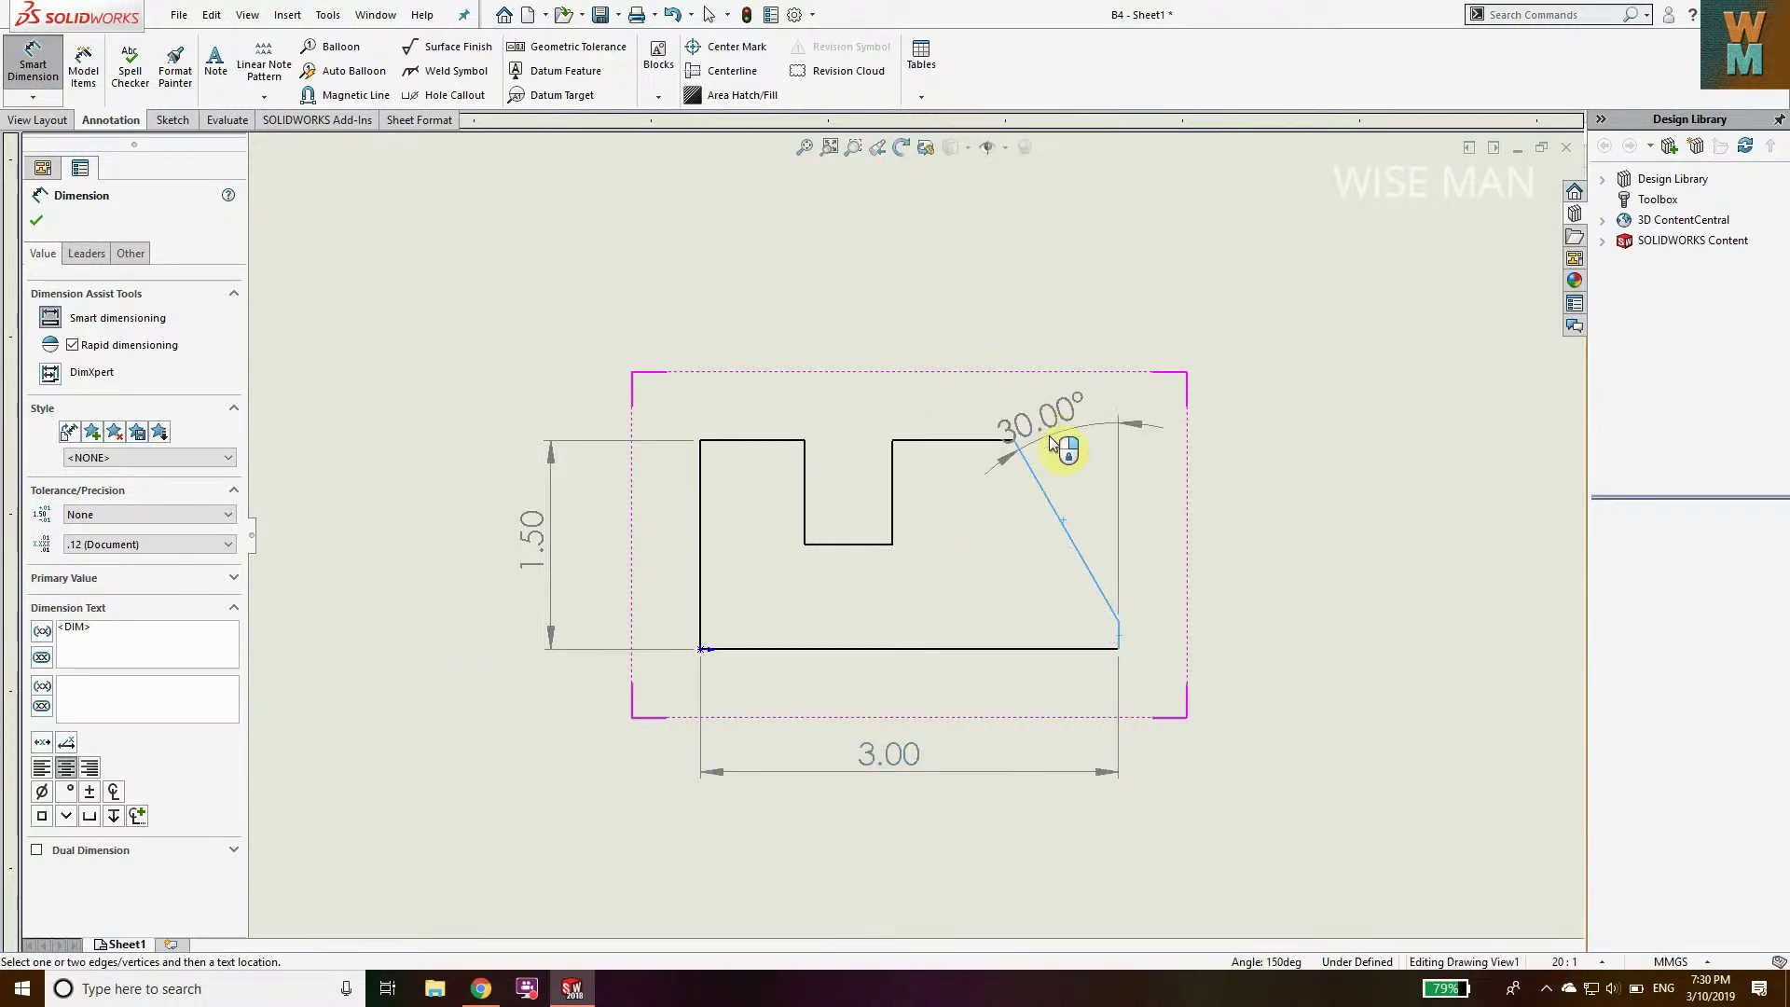
click(1039, 349)
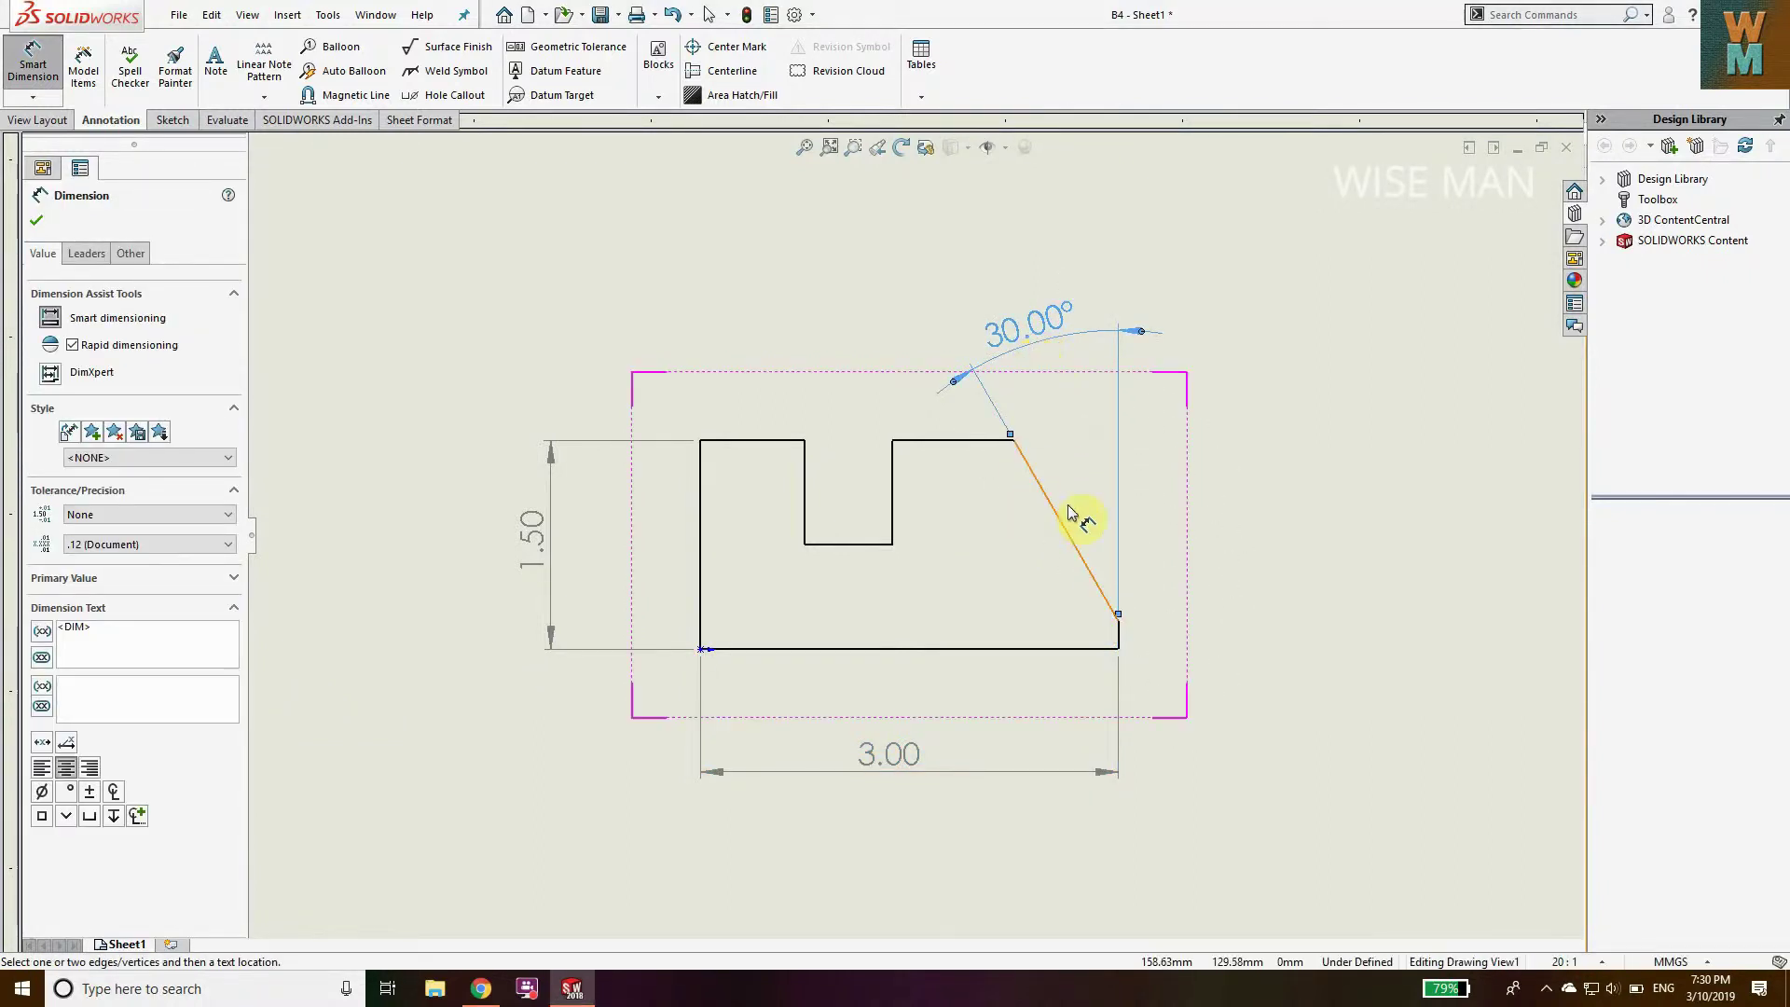
click(1120, 632)
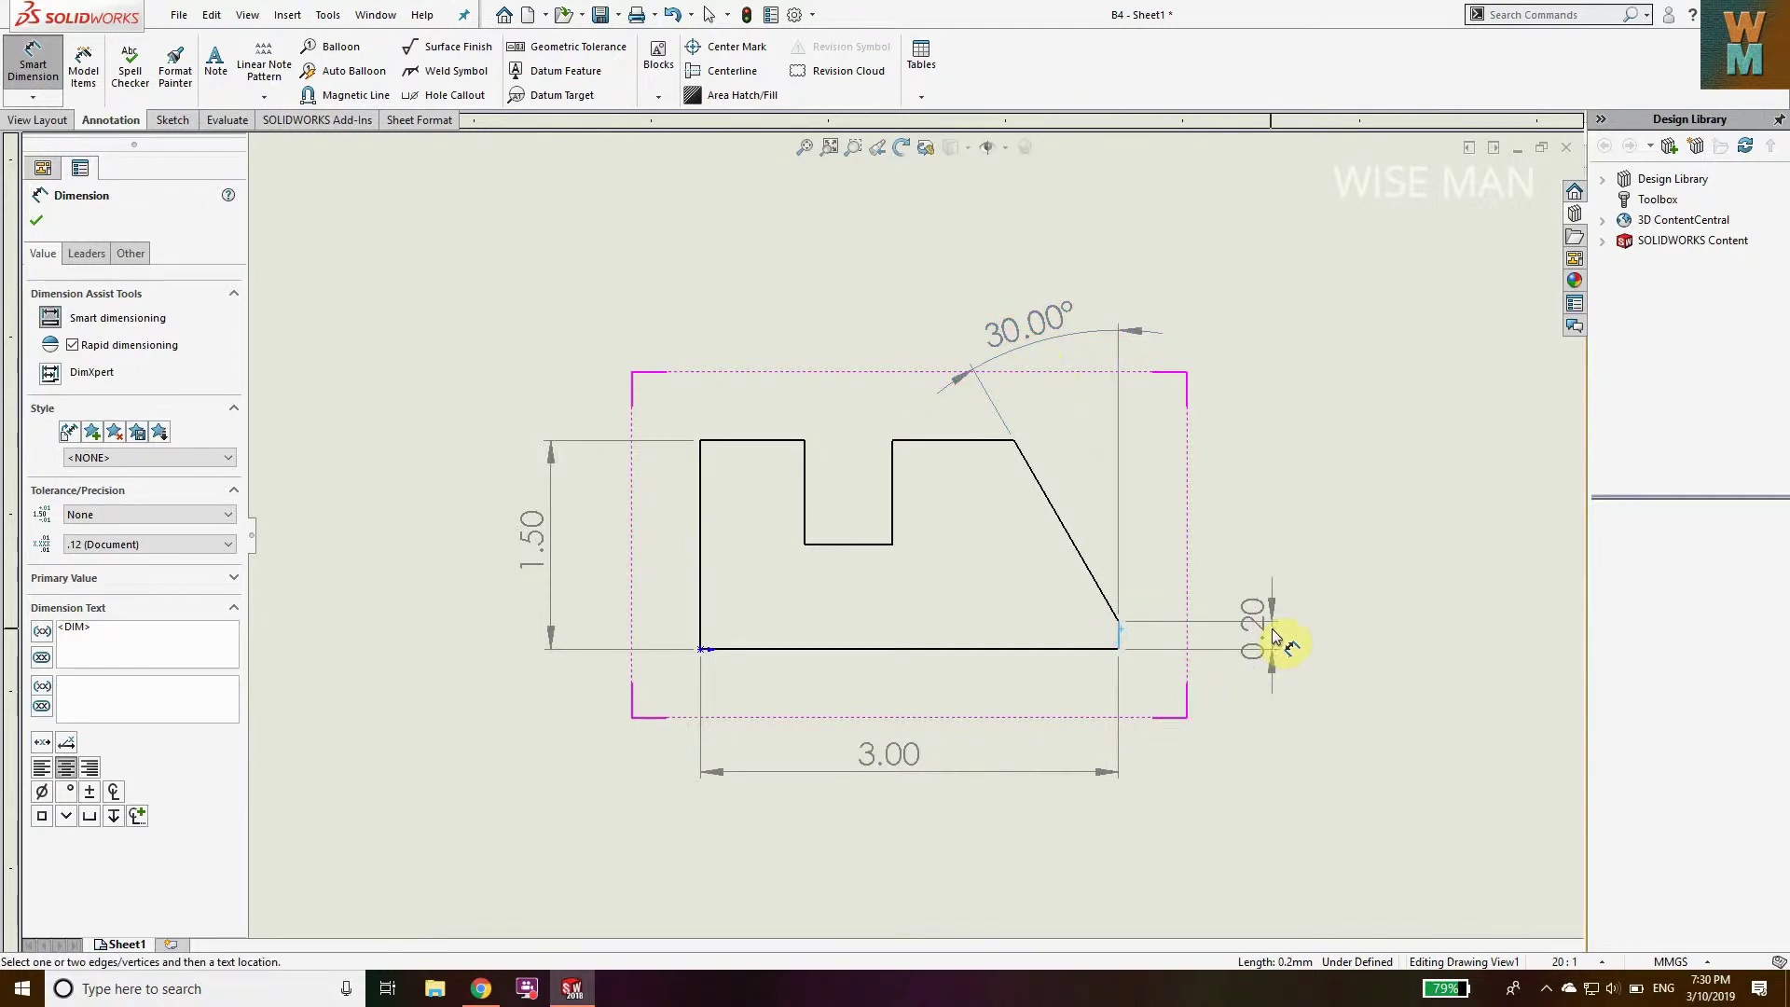
click(1275, 585)
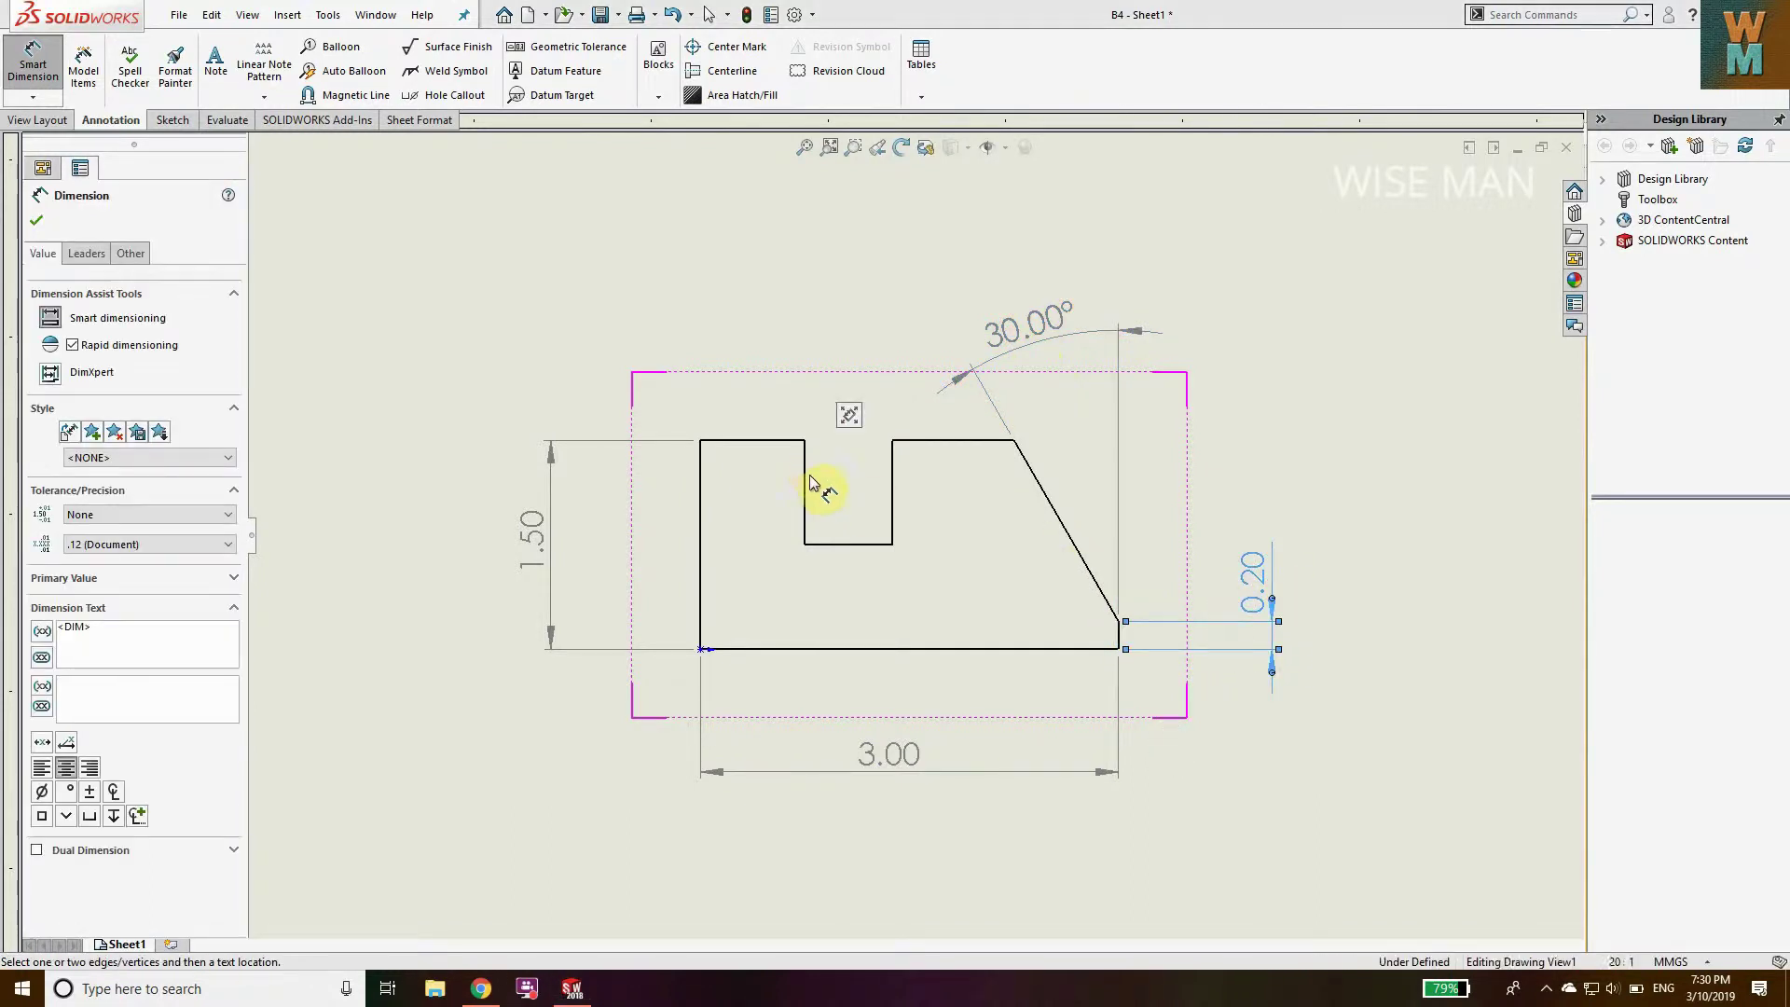
Add the 0.75 top width, 0.63 slot width and 0.75 slot depth dimensions
click(761, 442)
click(759, 431)
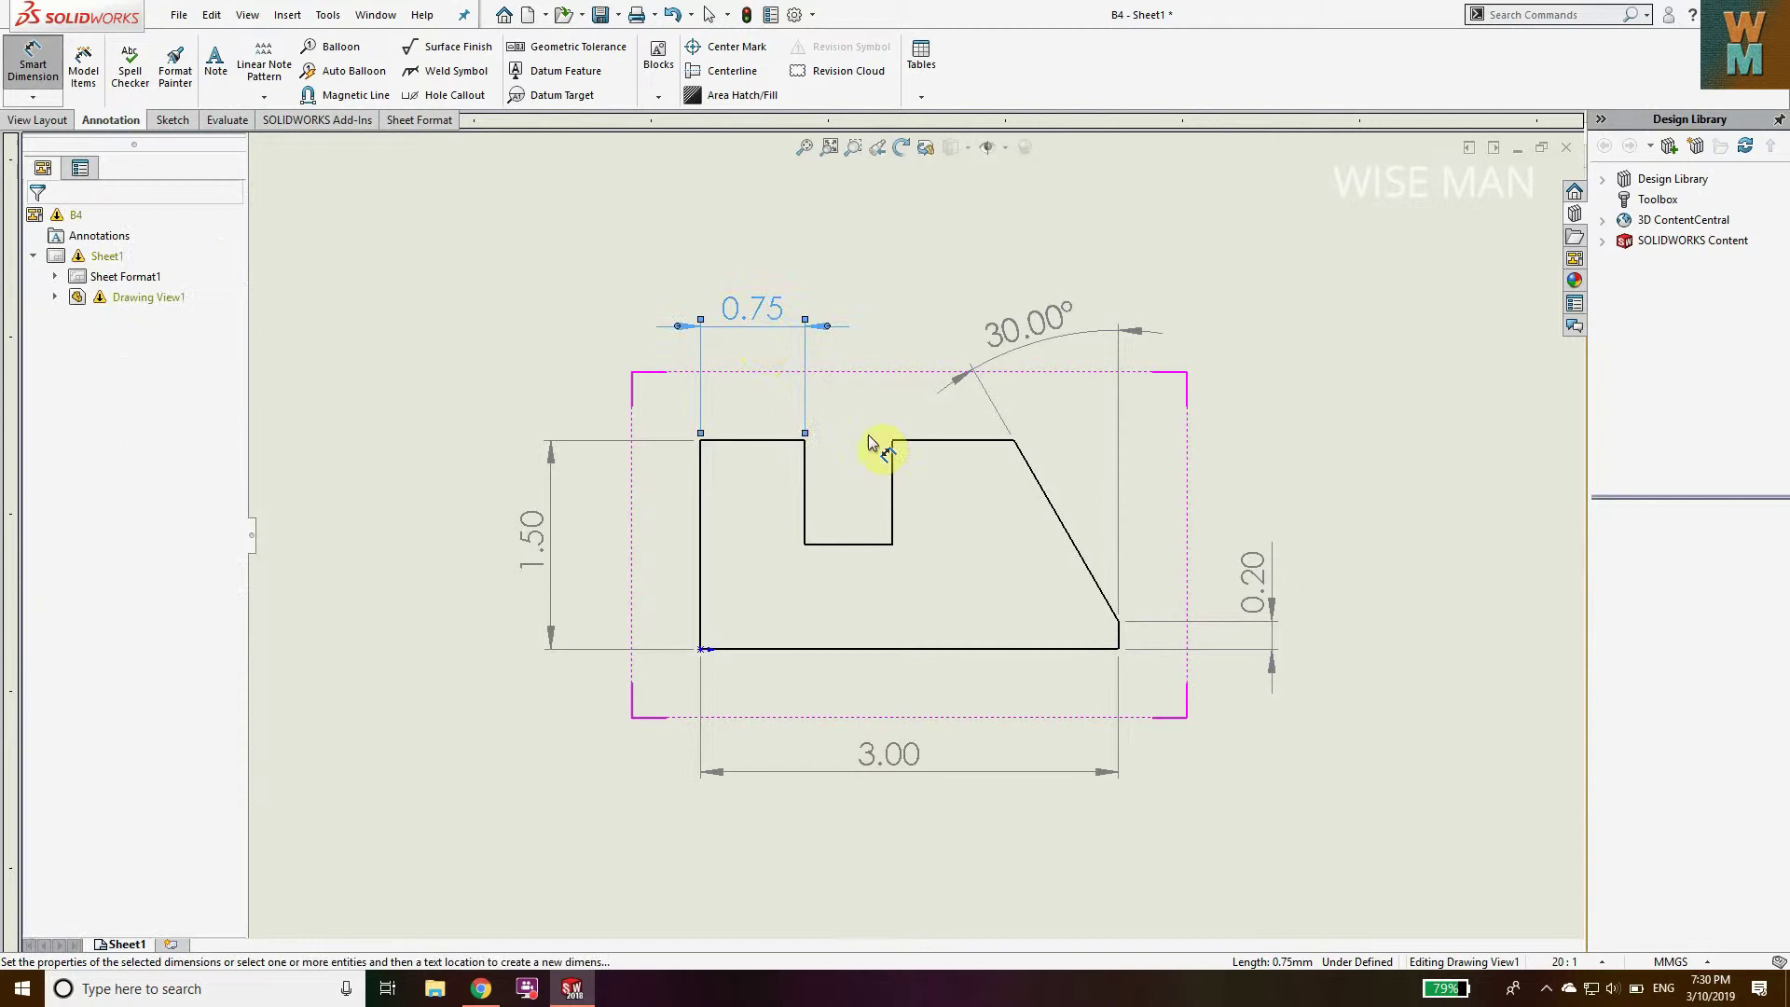
click(867, 546)
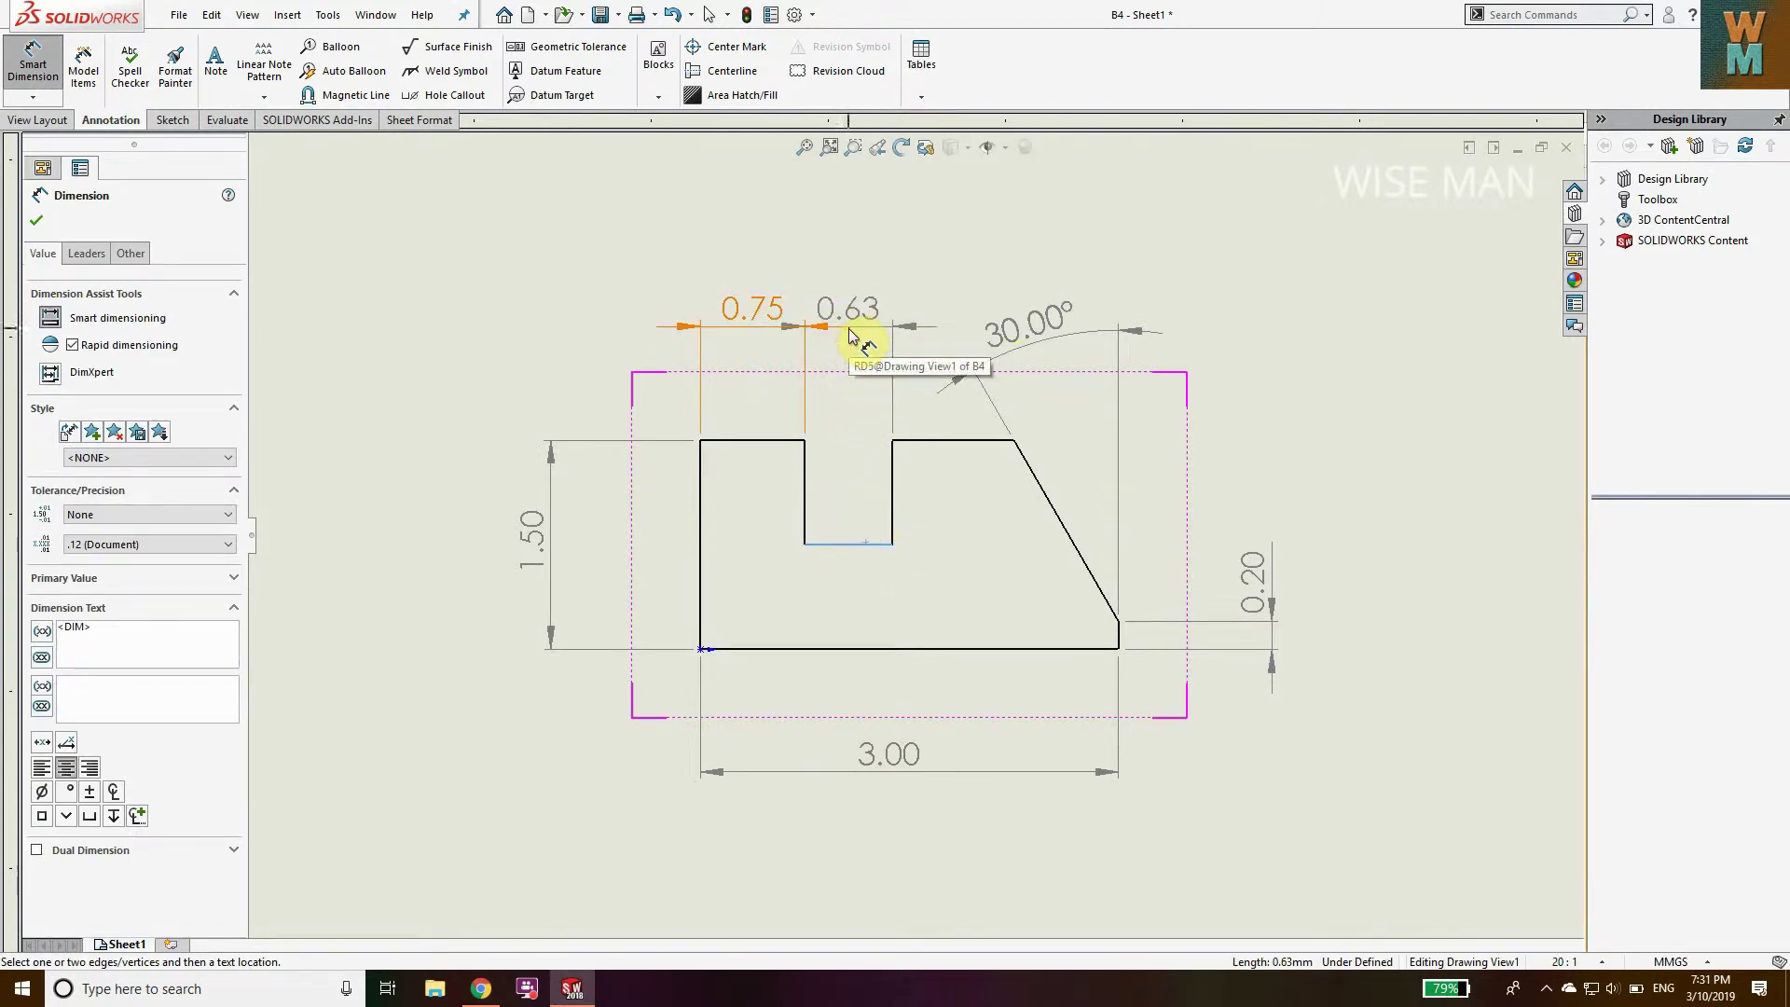
click(850, 333)
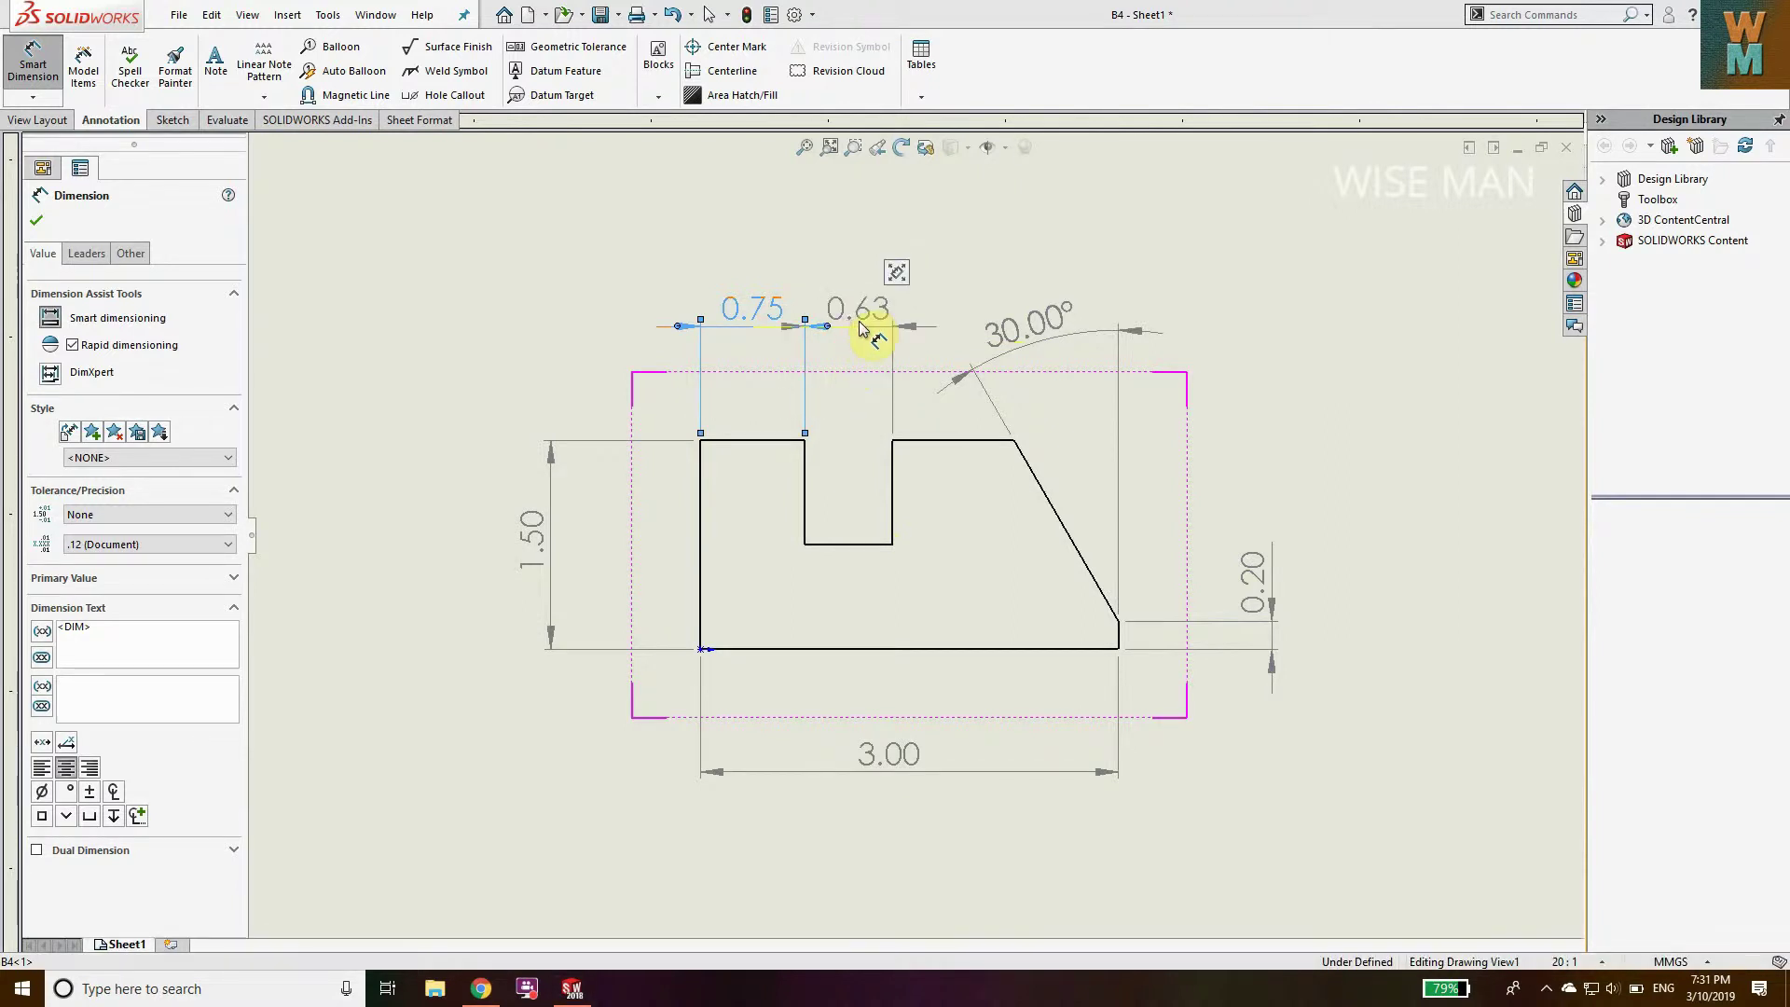
click(858, 347)
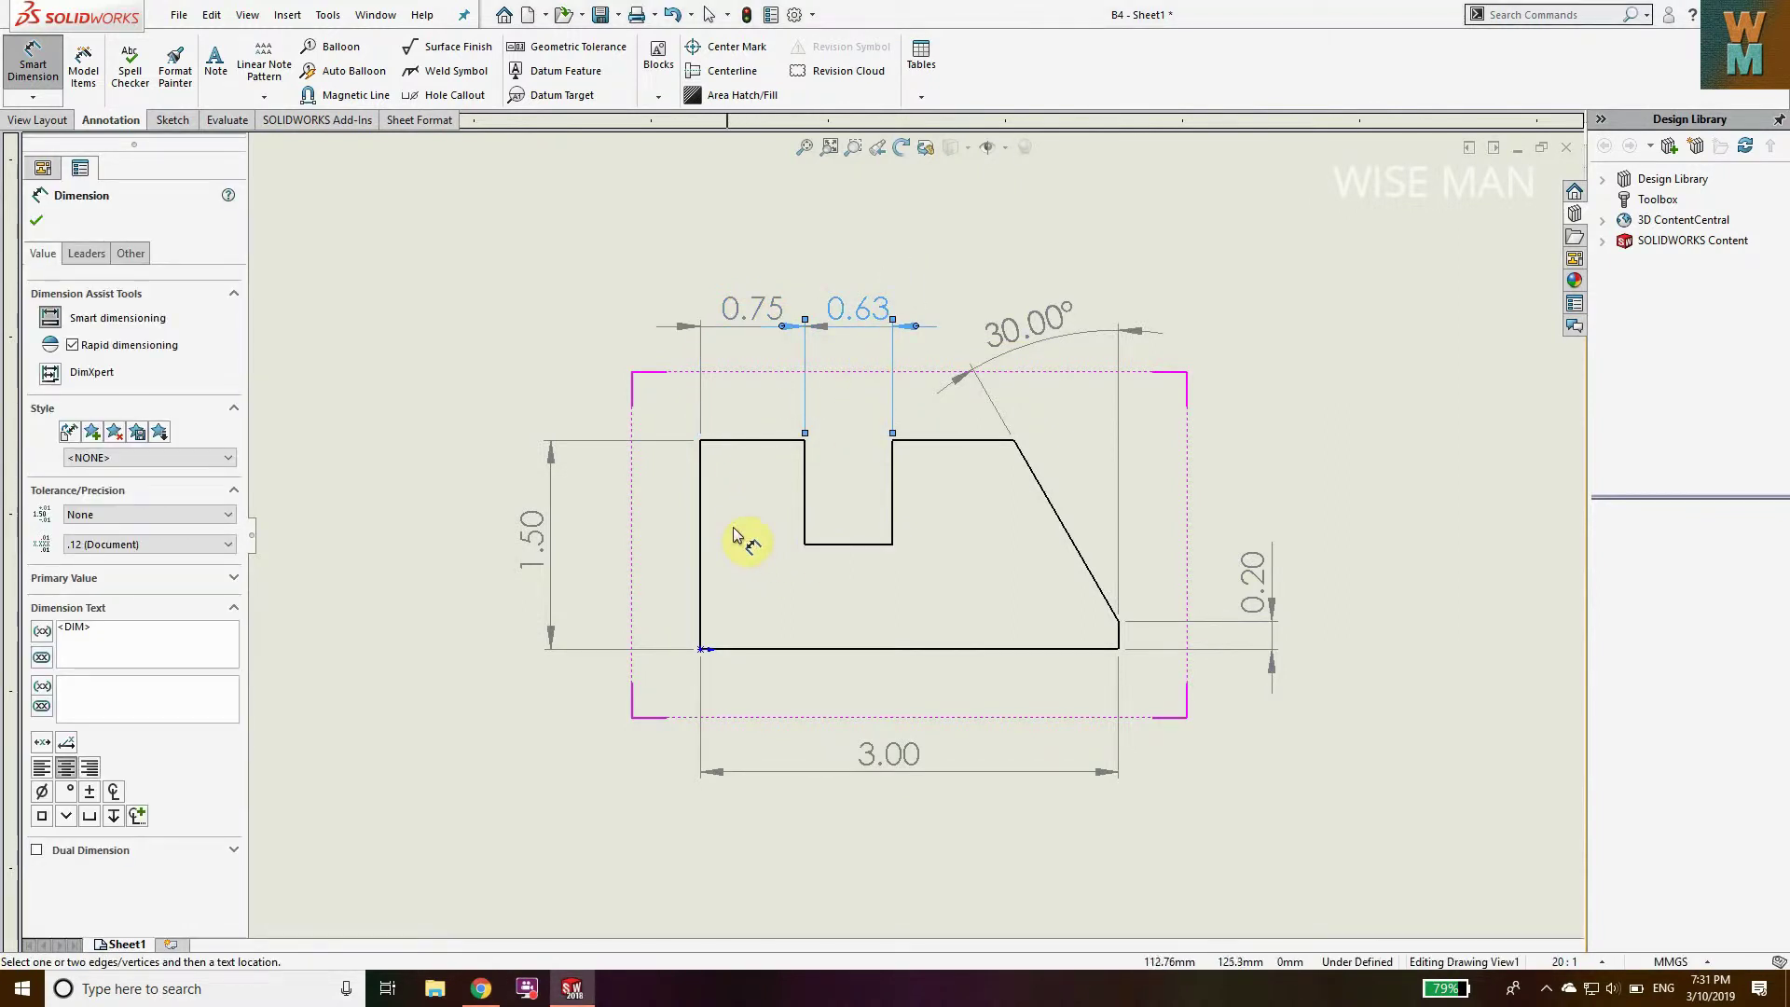
click(805, 490)
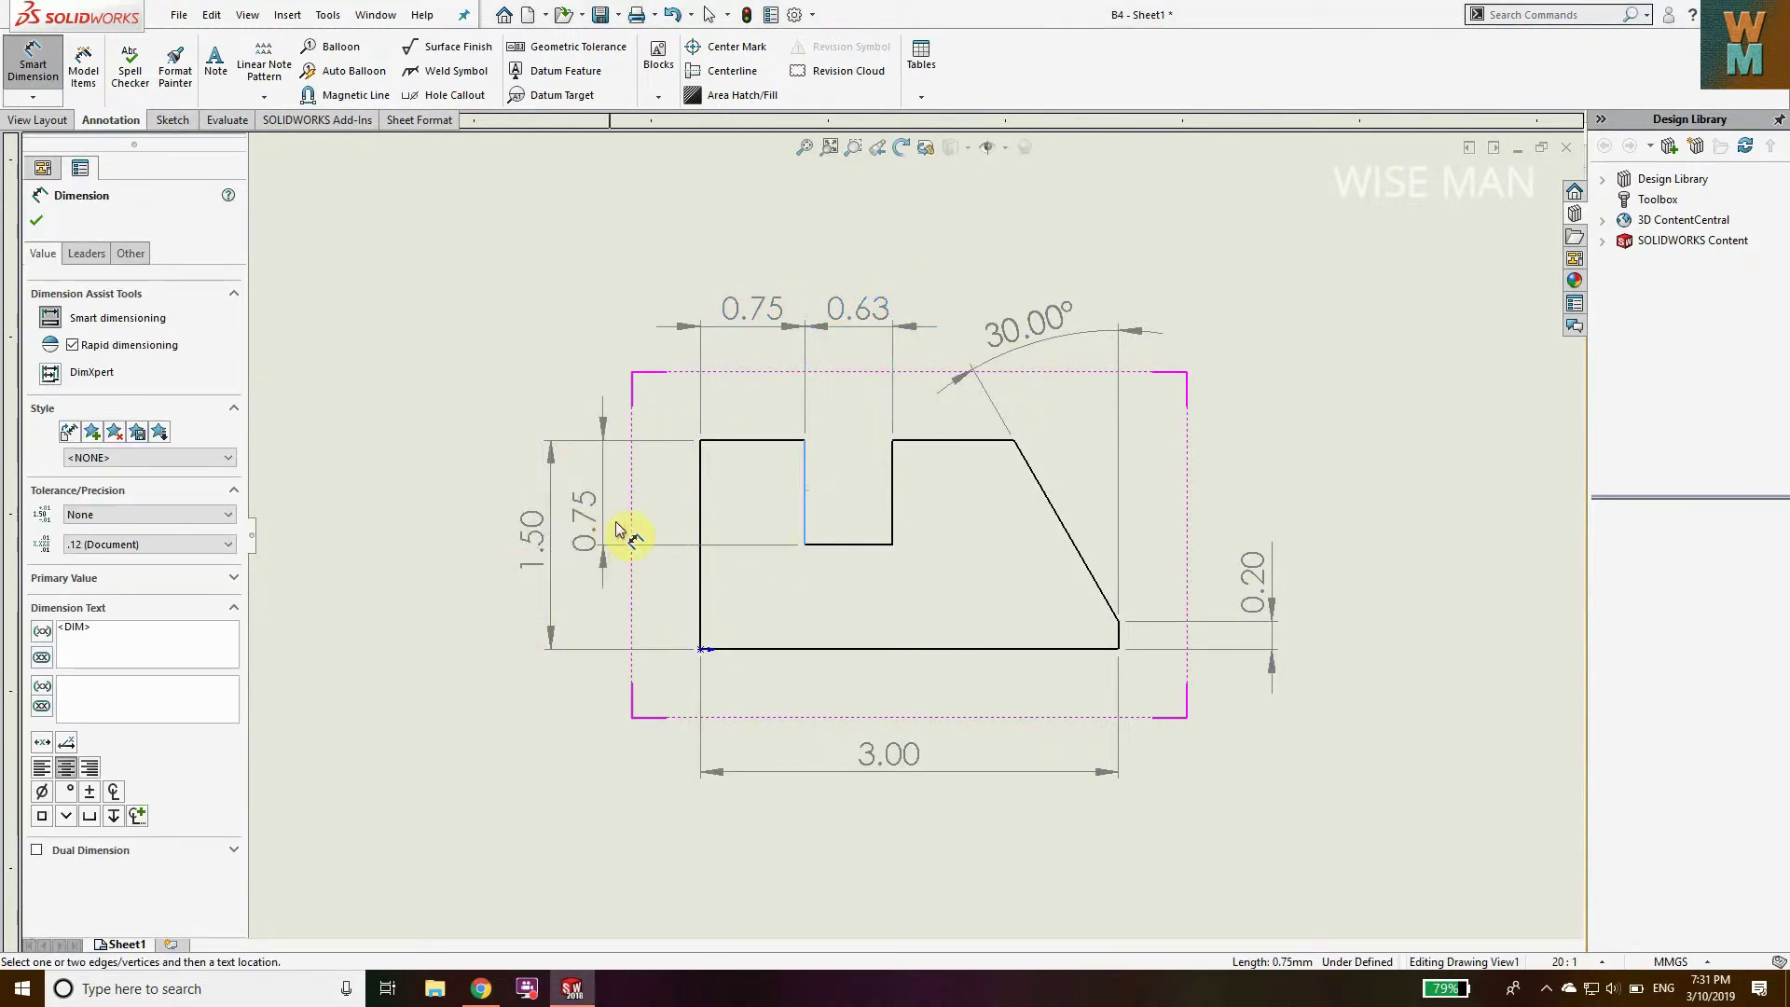
click(617, 503)
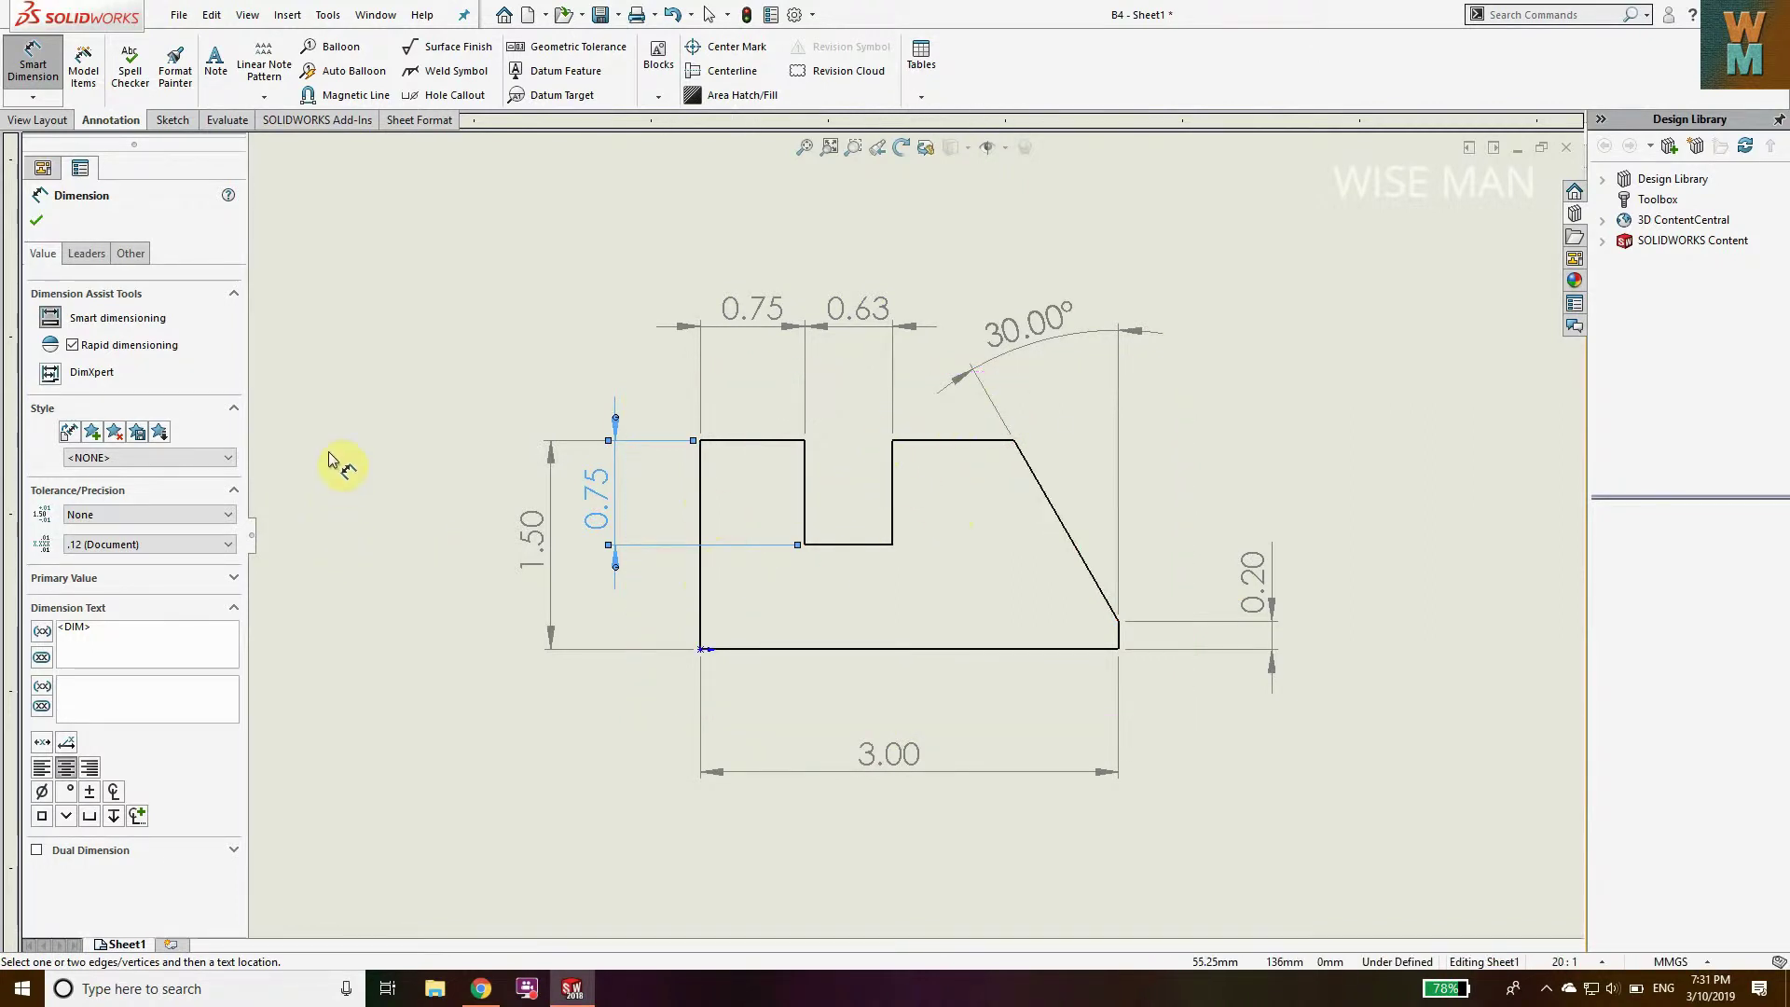
click(37, 221)
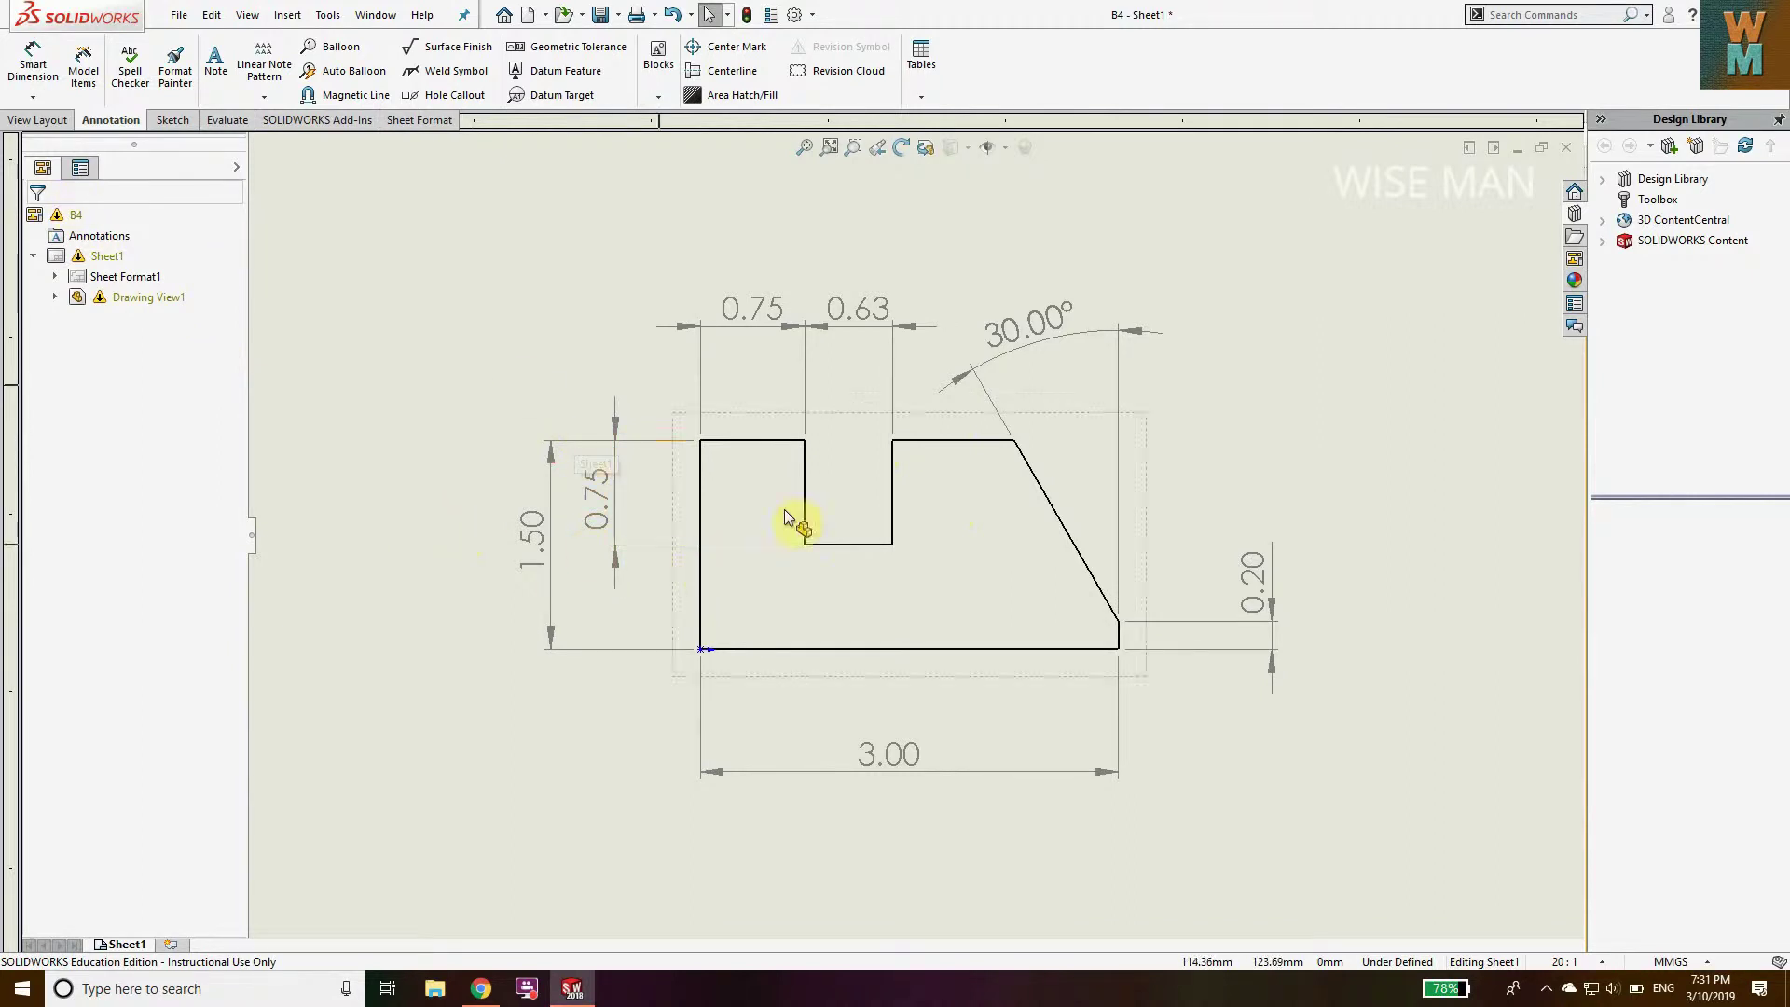
Set the 1.50 height dimension's tolerance type to Limit
click(541, 541)
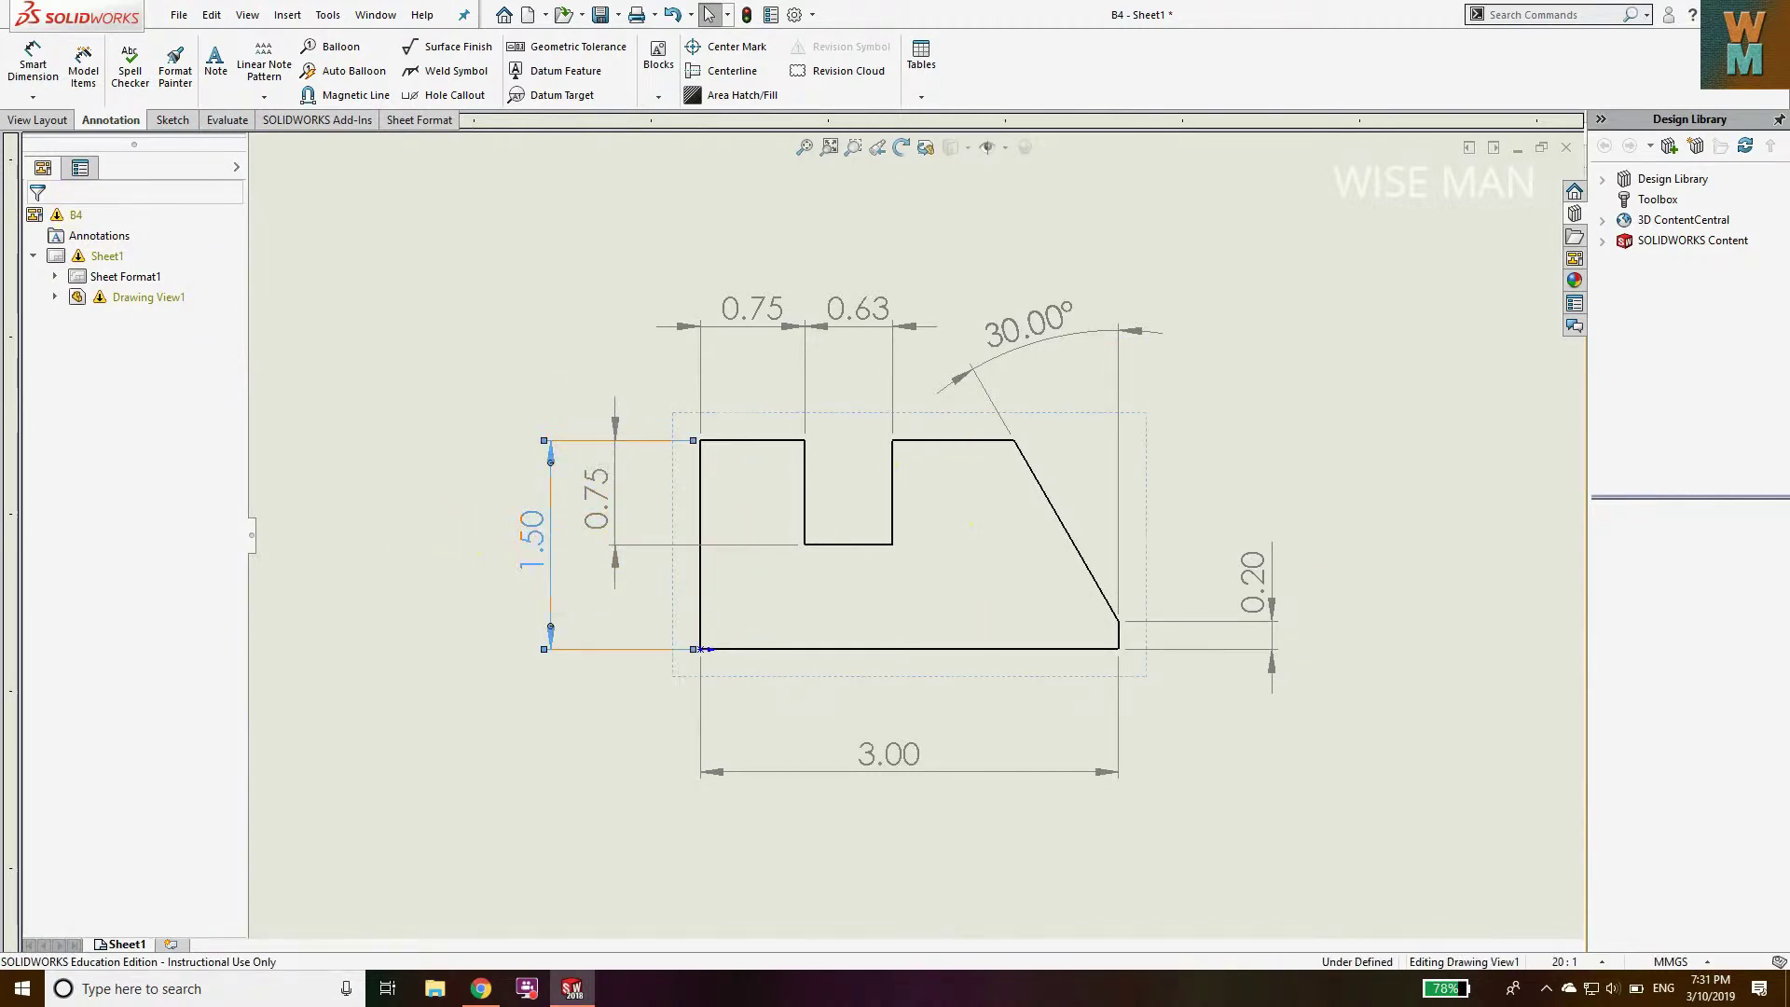
click(544, 550)
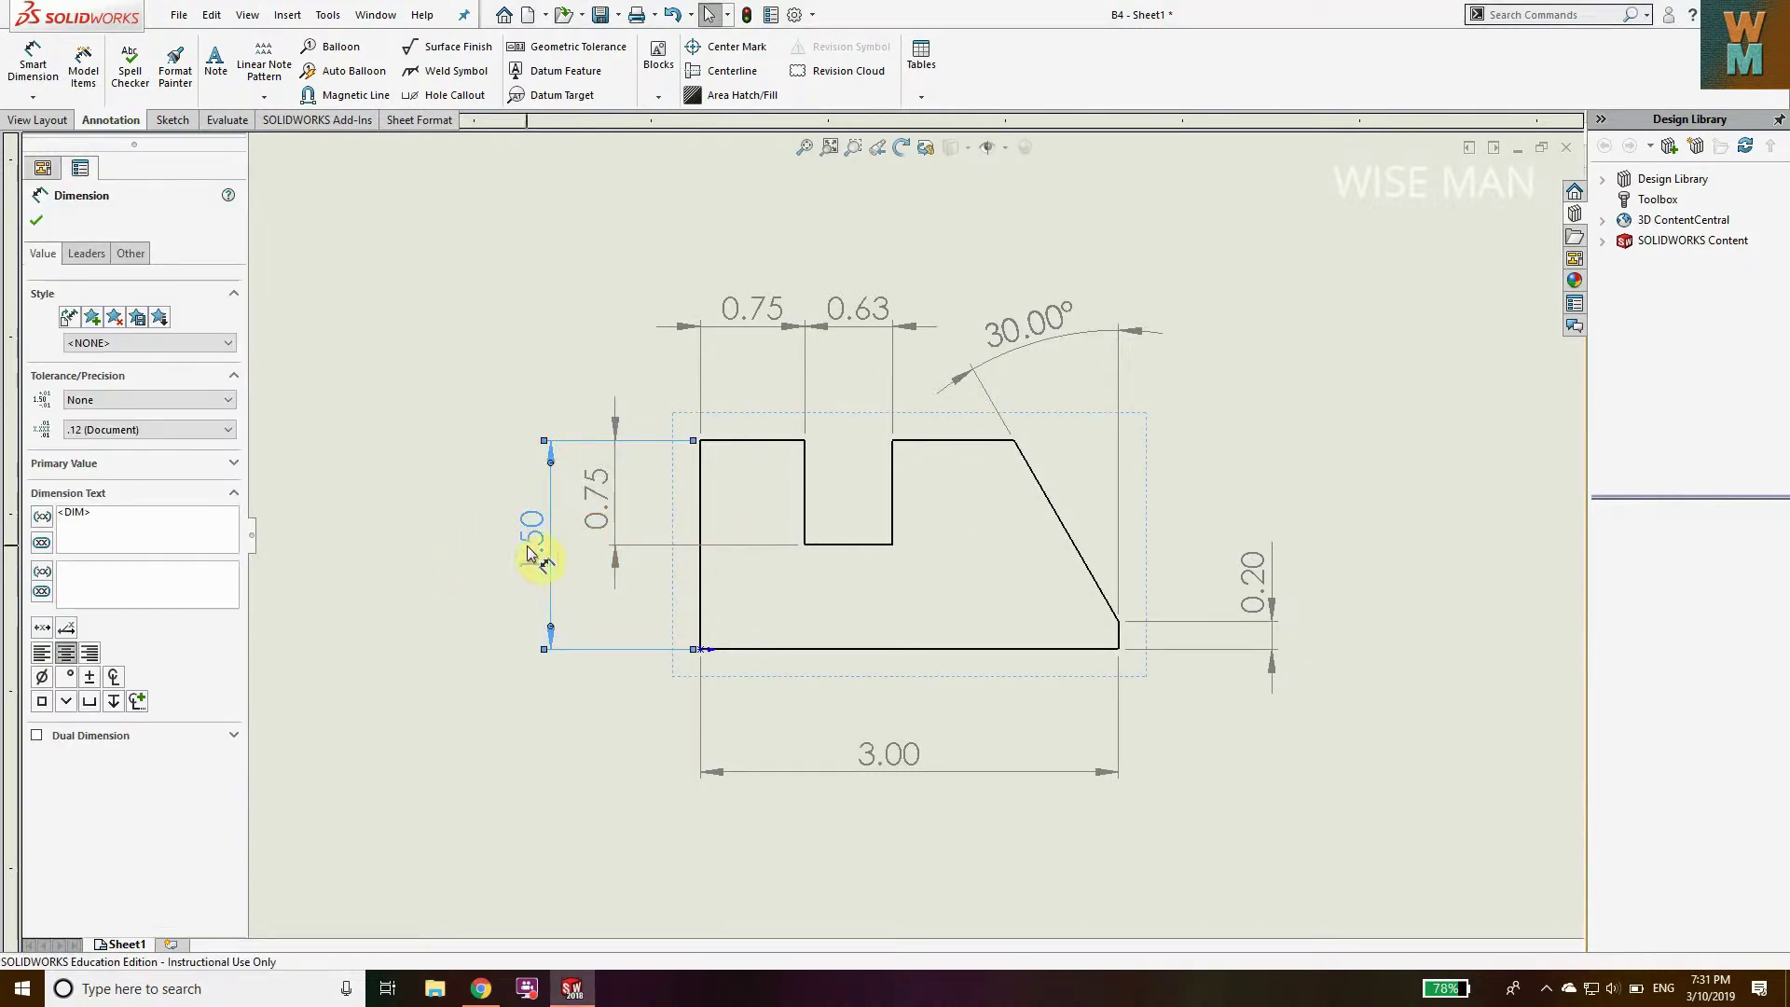
click(534, 550)
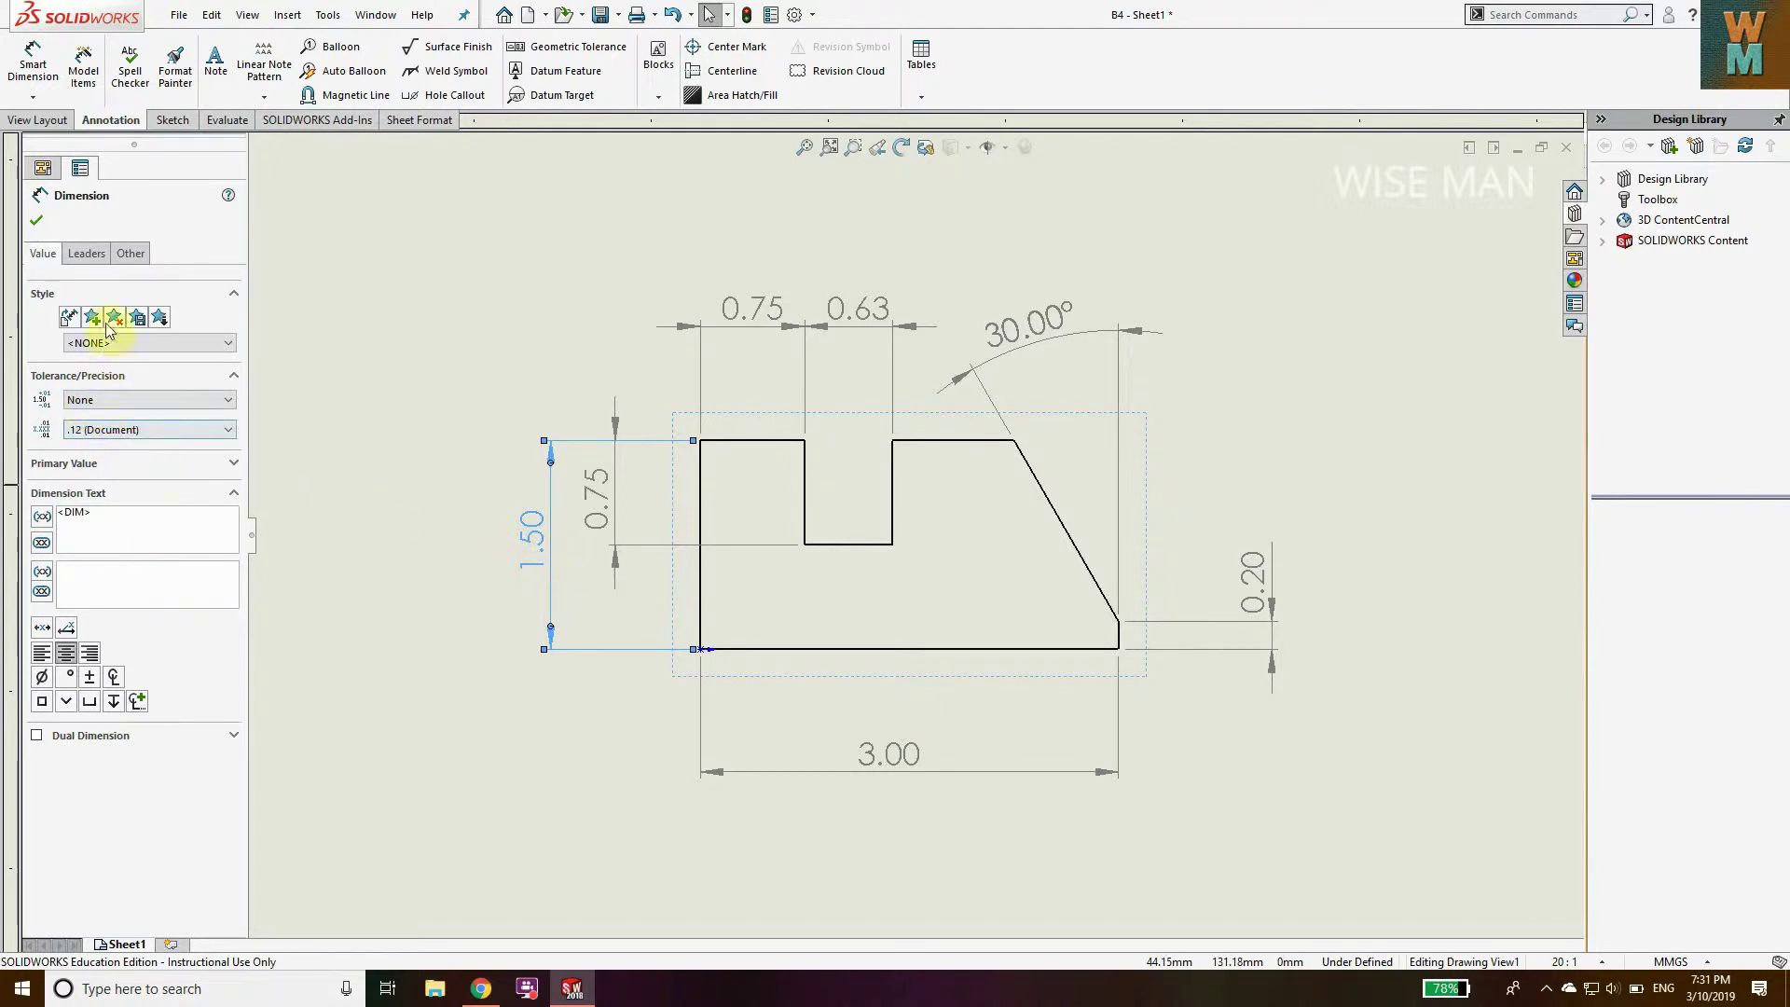
click(149, 405)
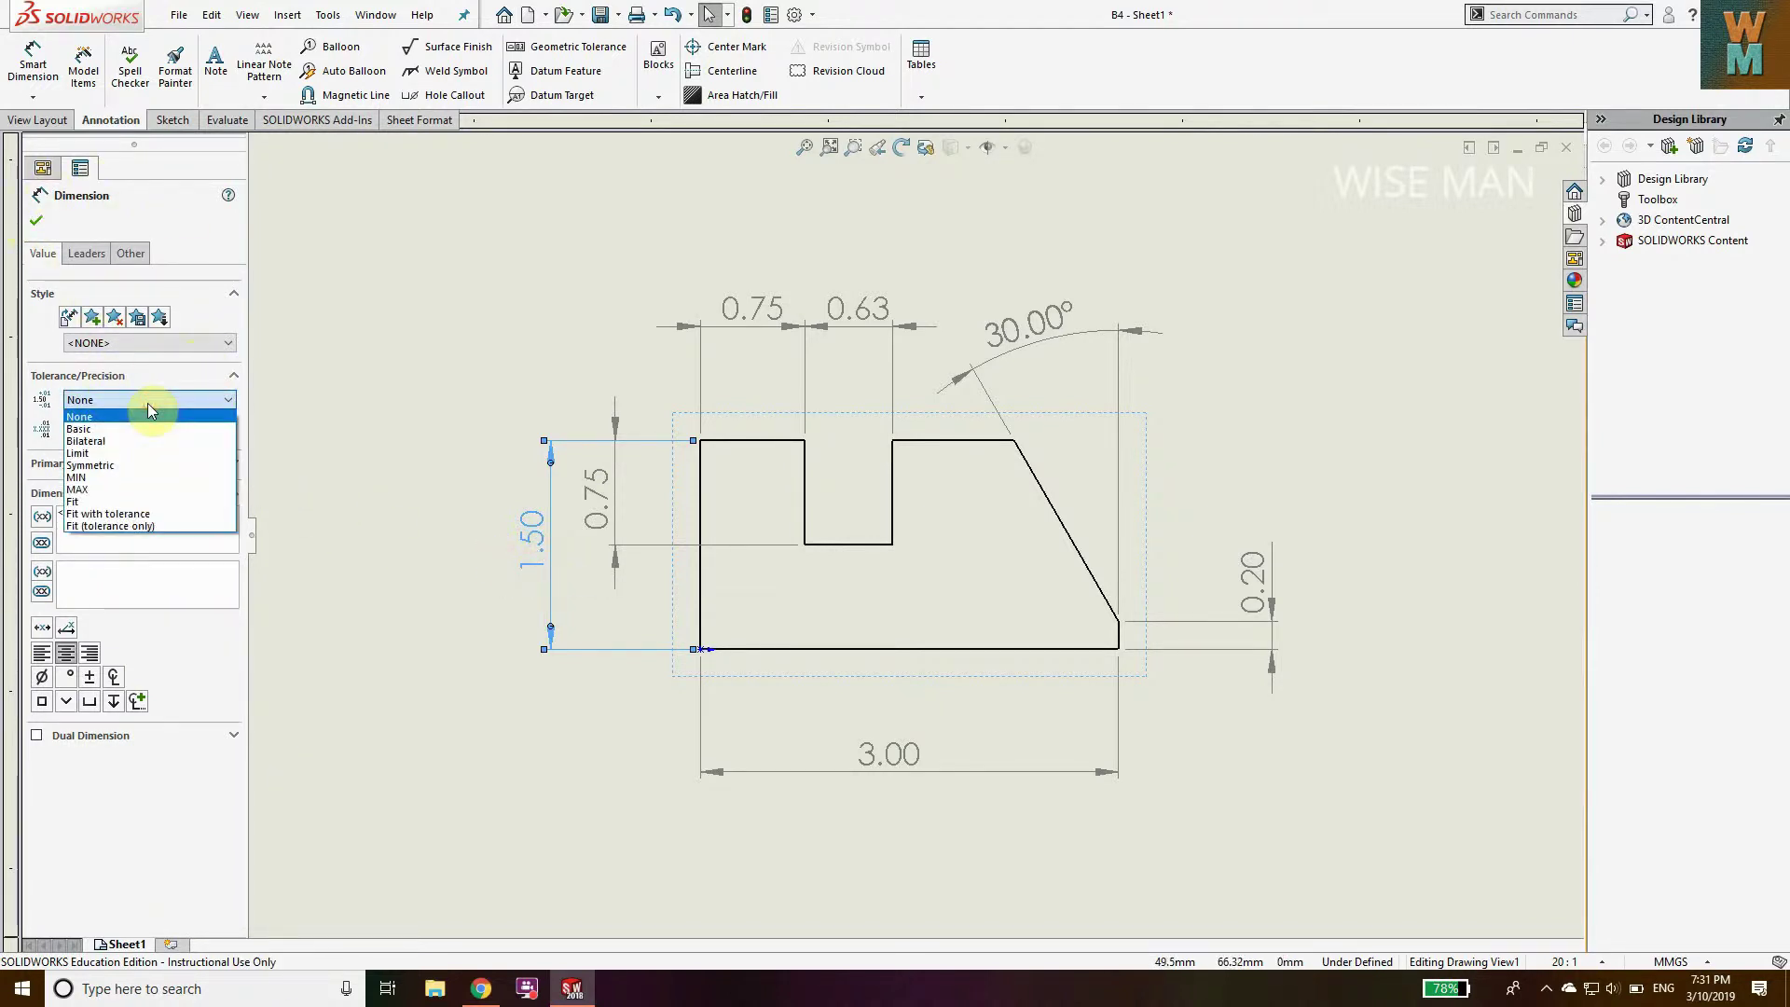
click(100, 455)
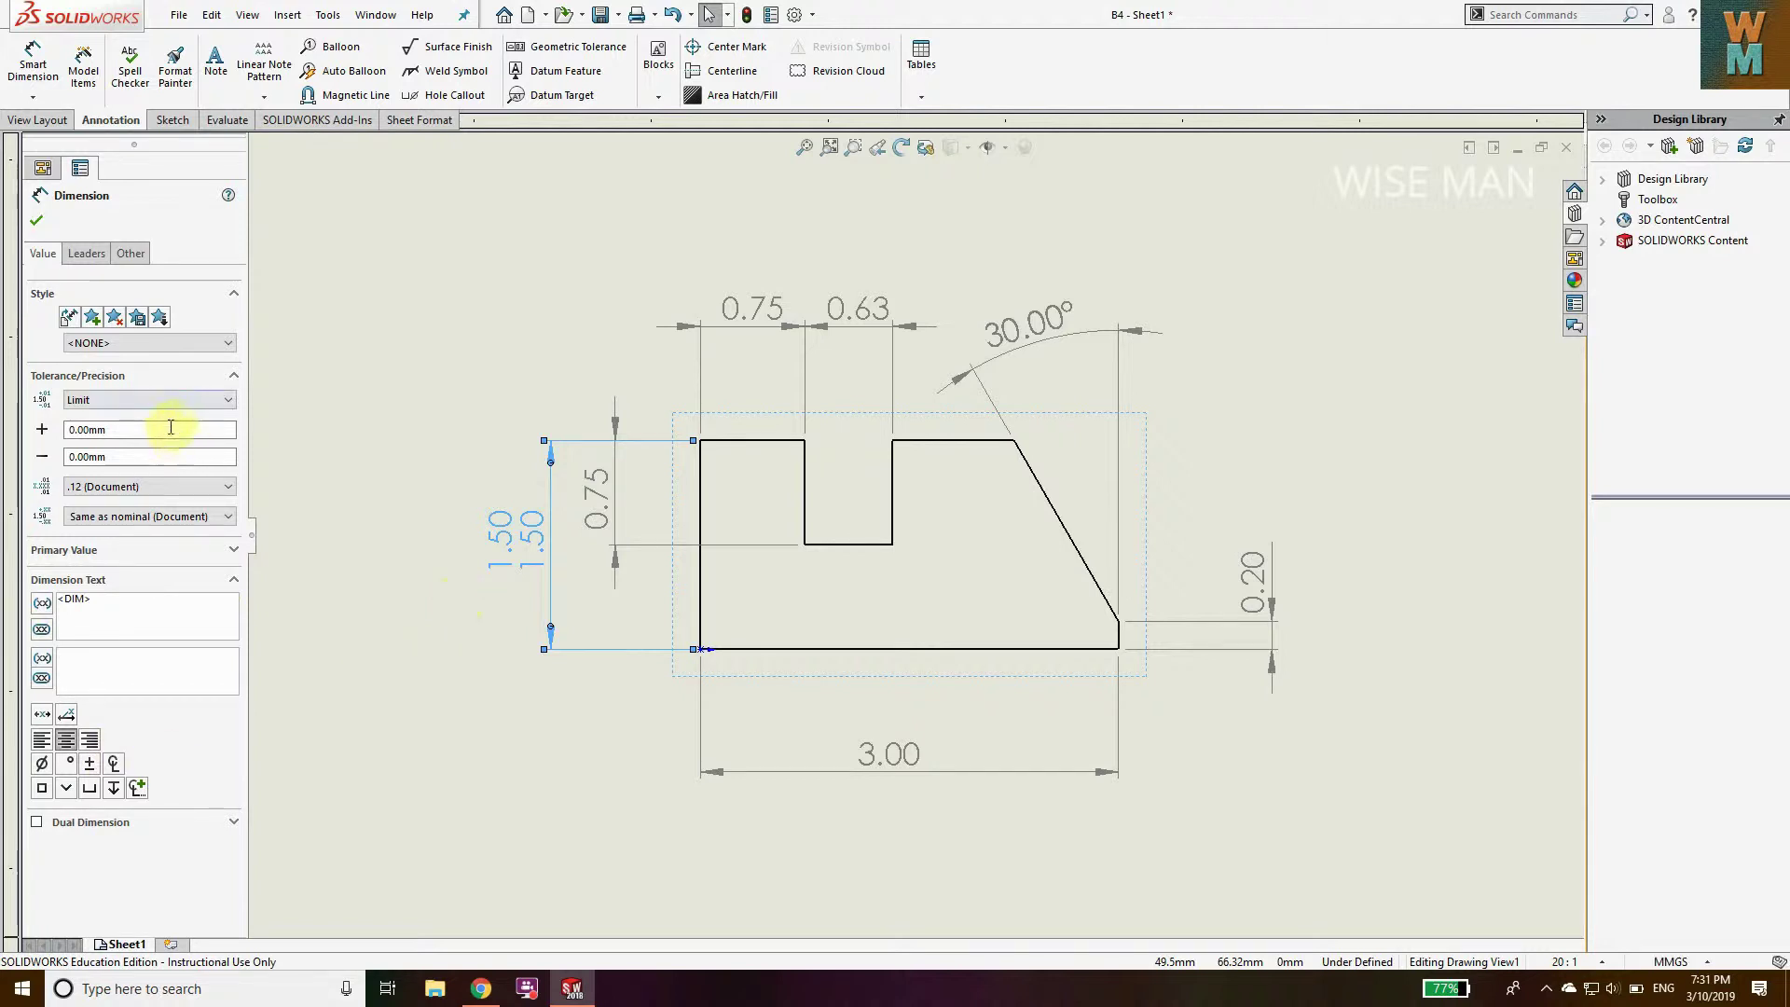
Enter 0.02 for both the upper and lower limit variations
drag(166, 436, 3, 422)
text(1)
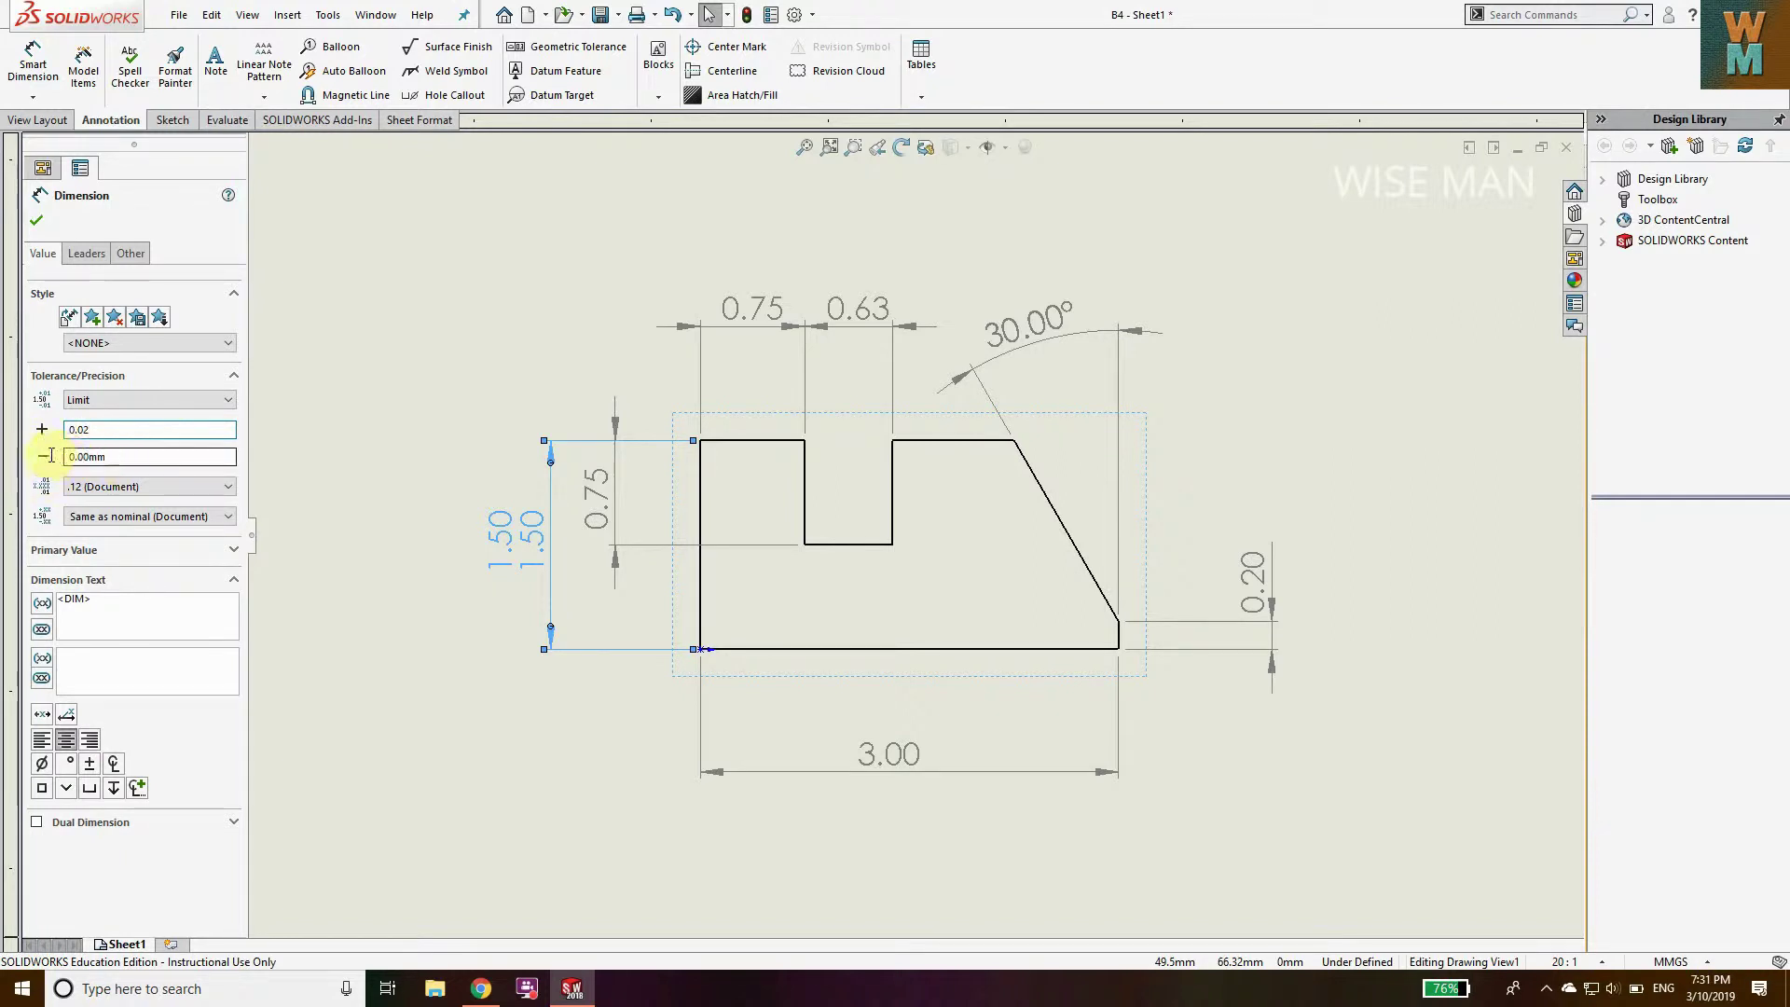
drag(132, 466, 48, 457)
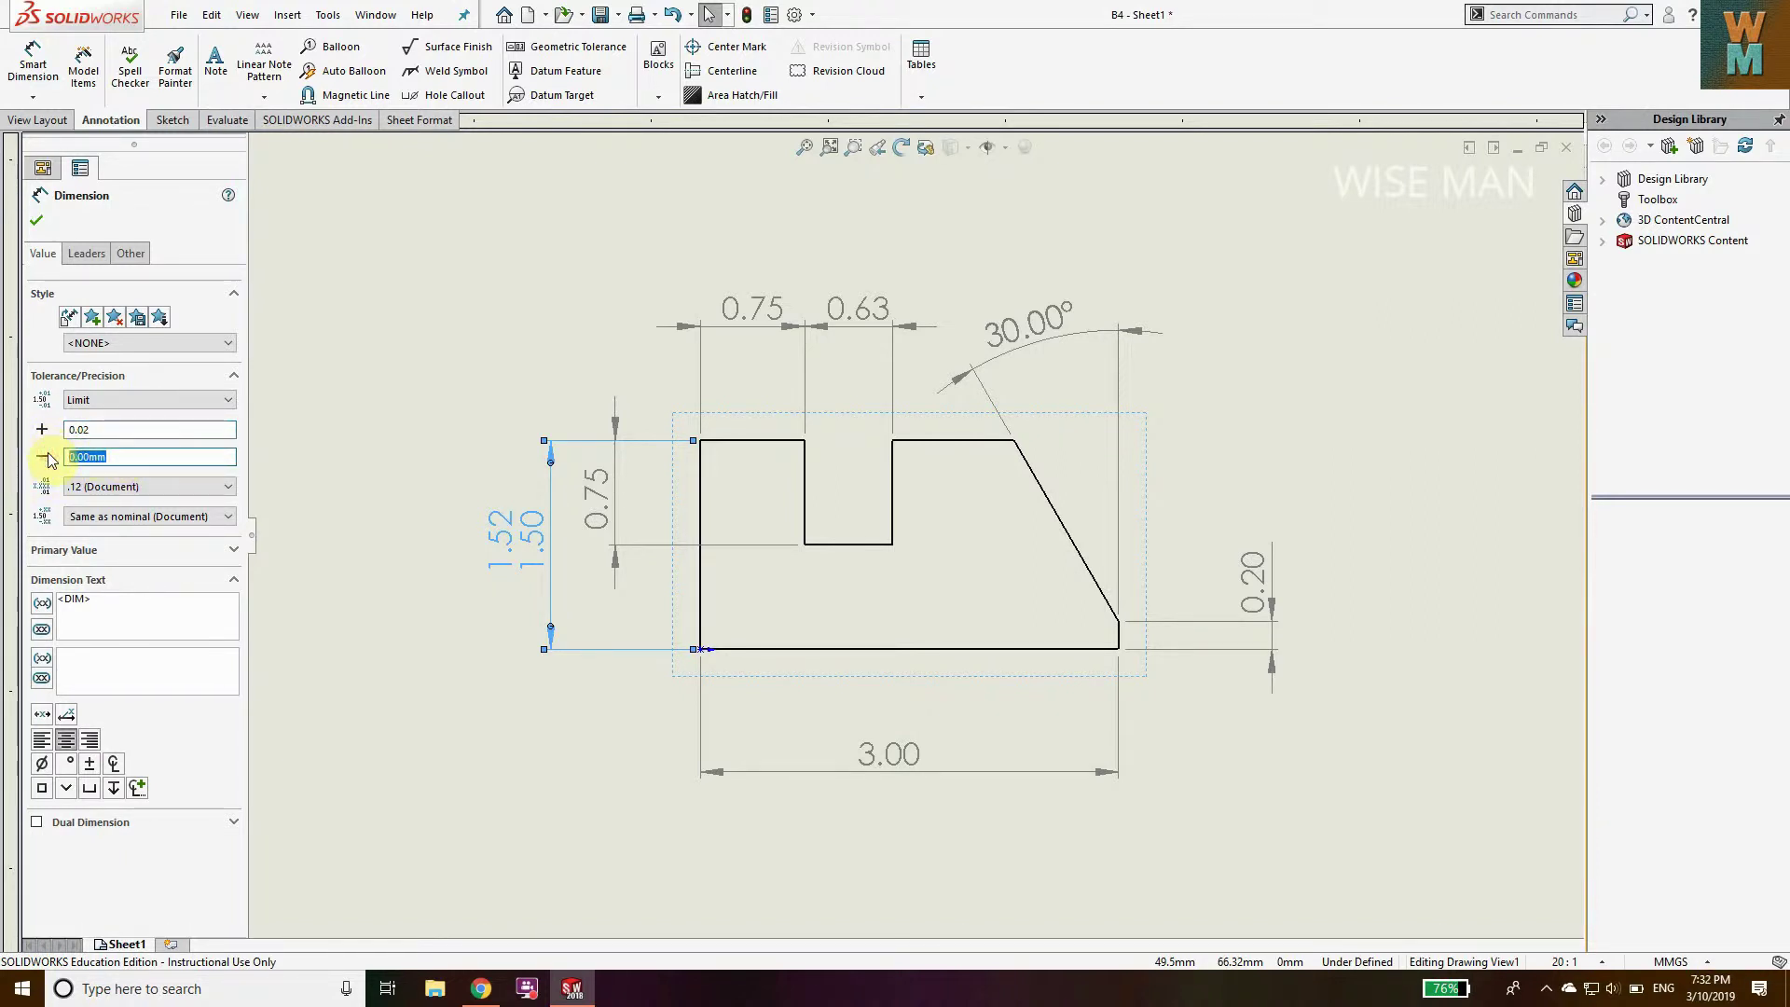
text(0)
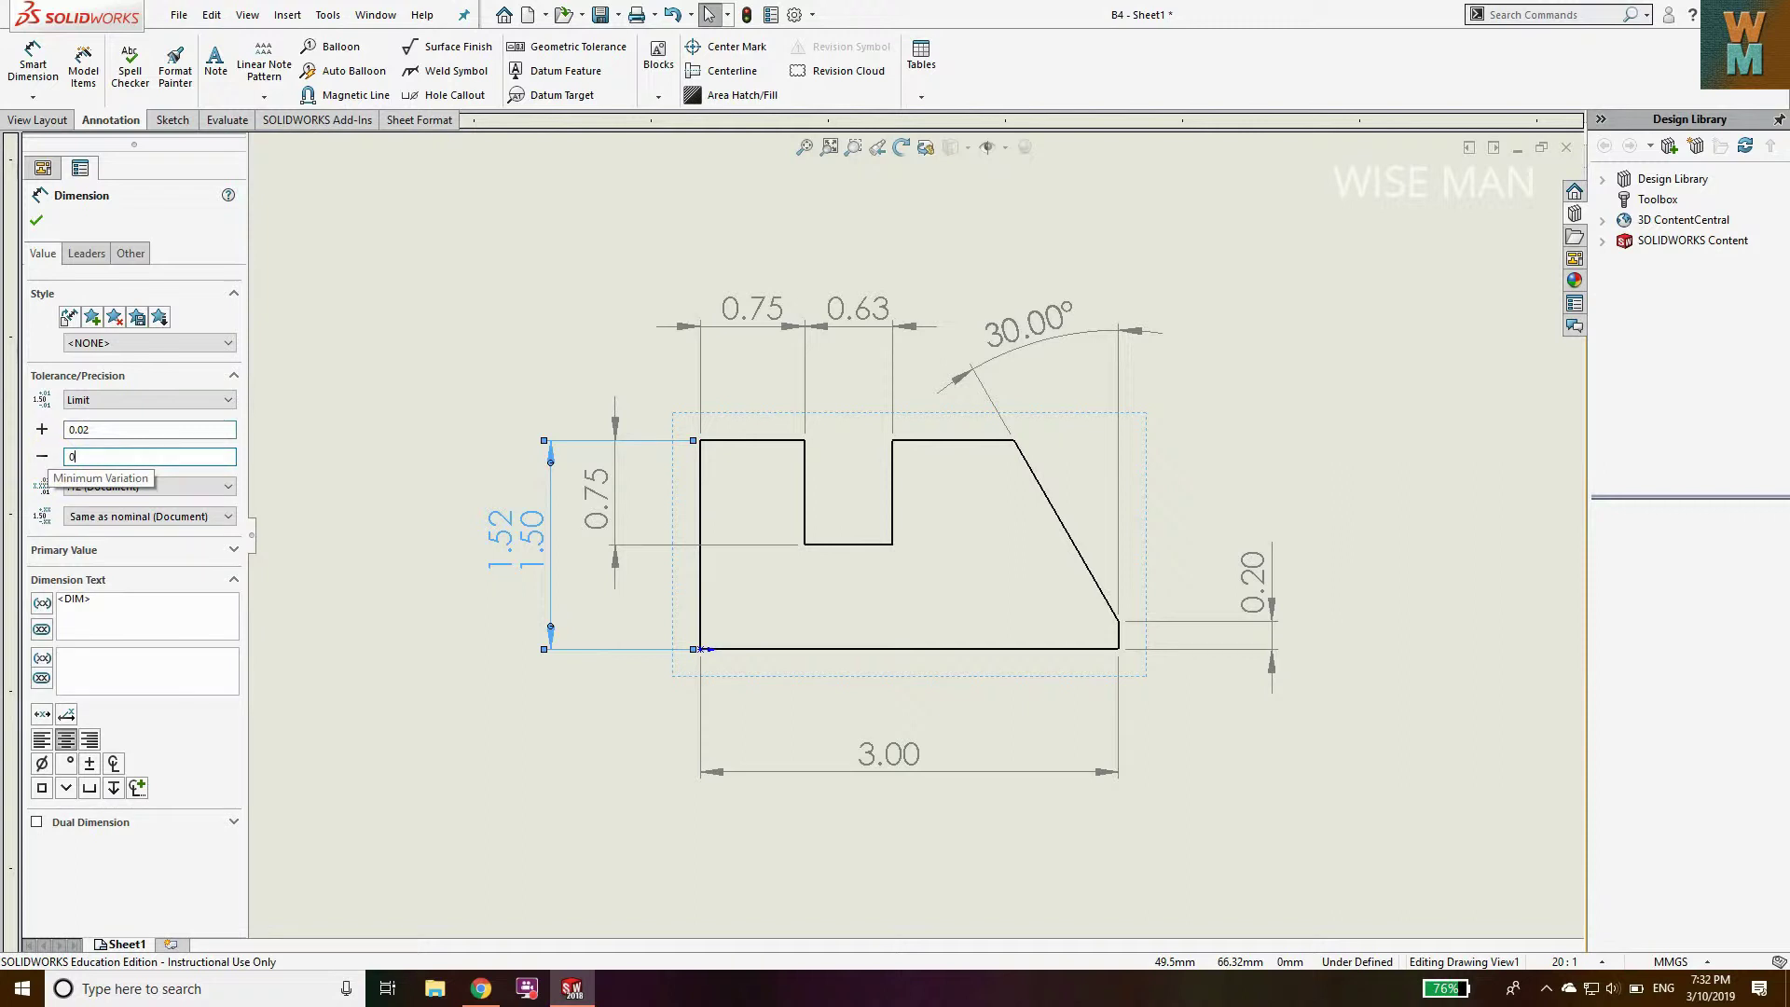
click(102, 429)
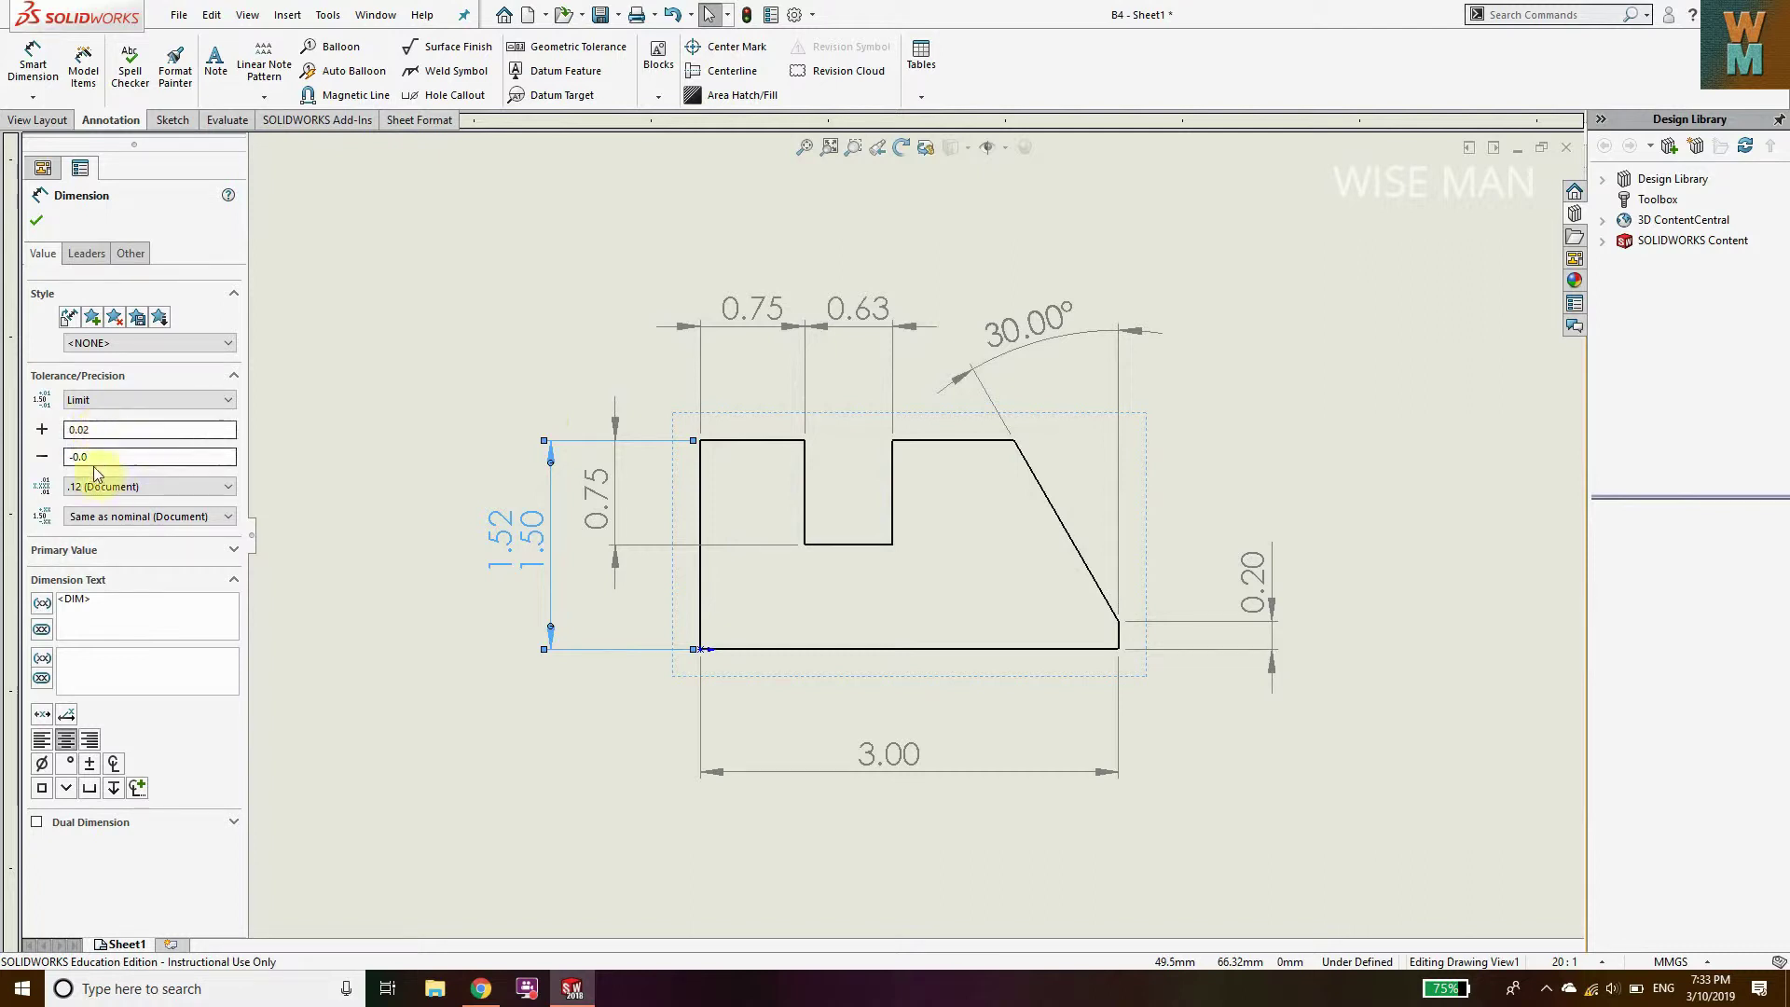
double_click(65, 457)
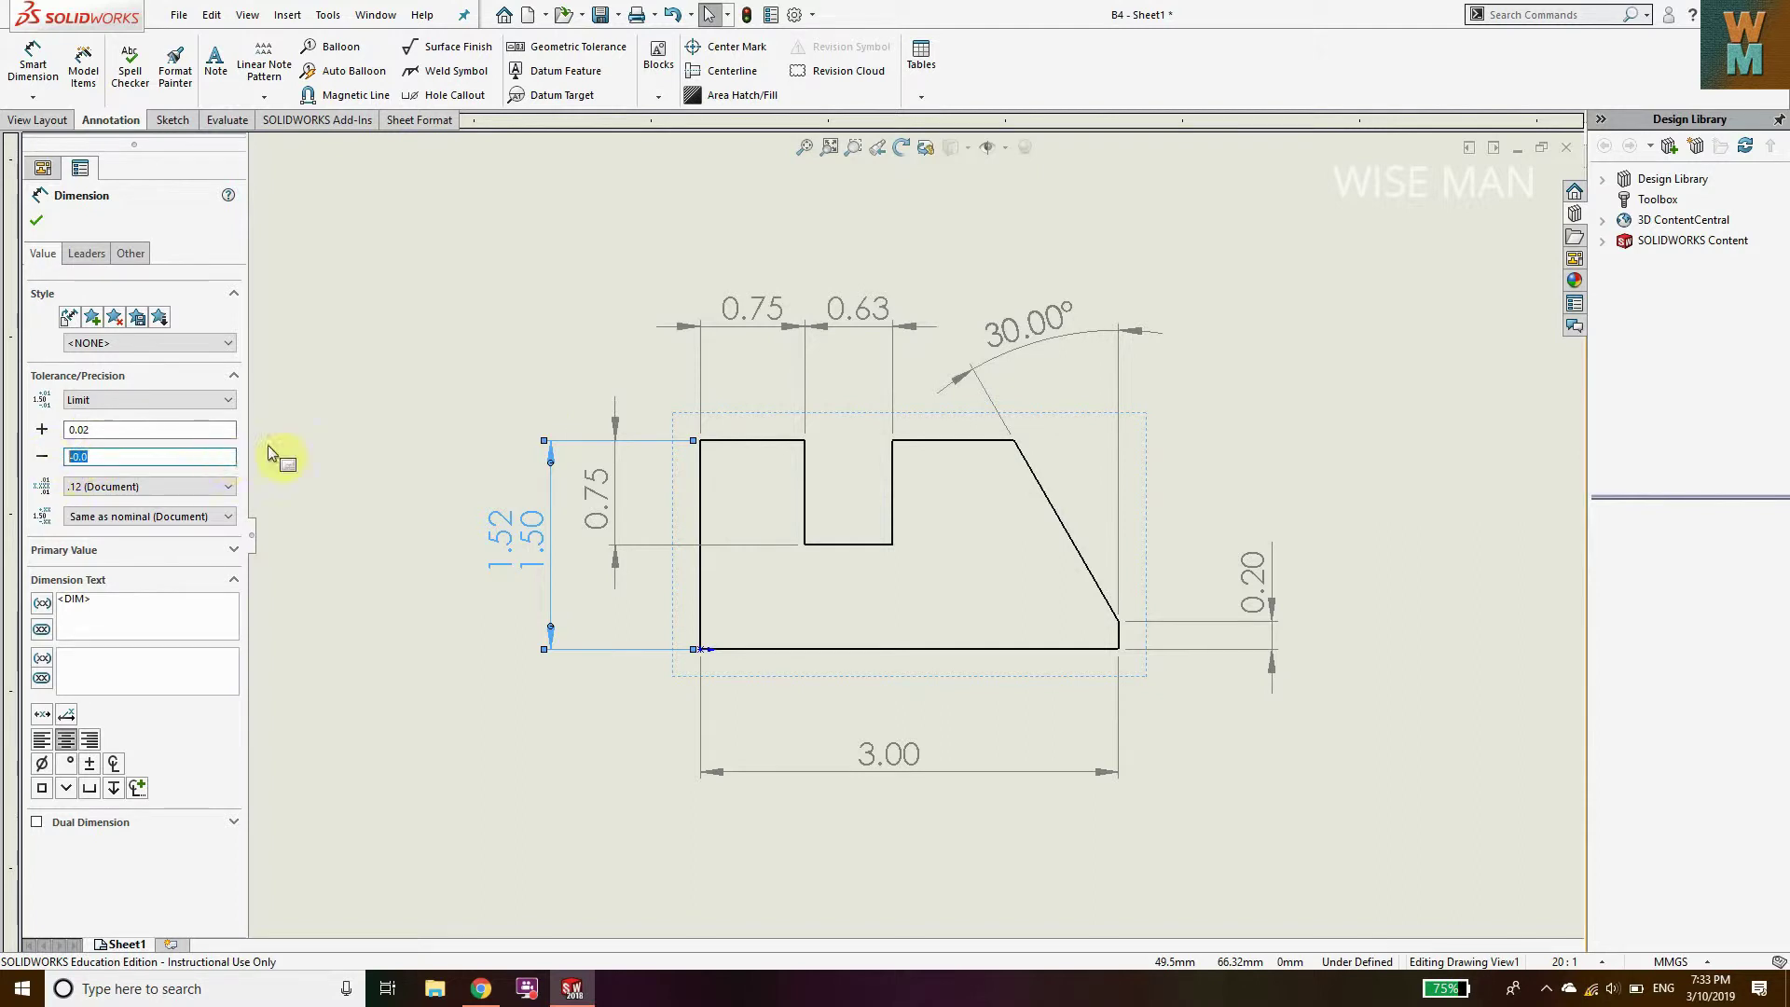
text(1)
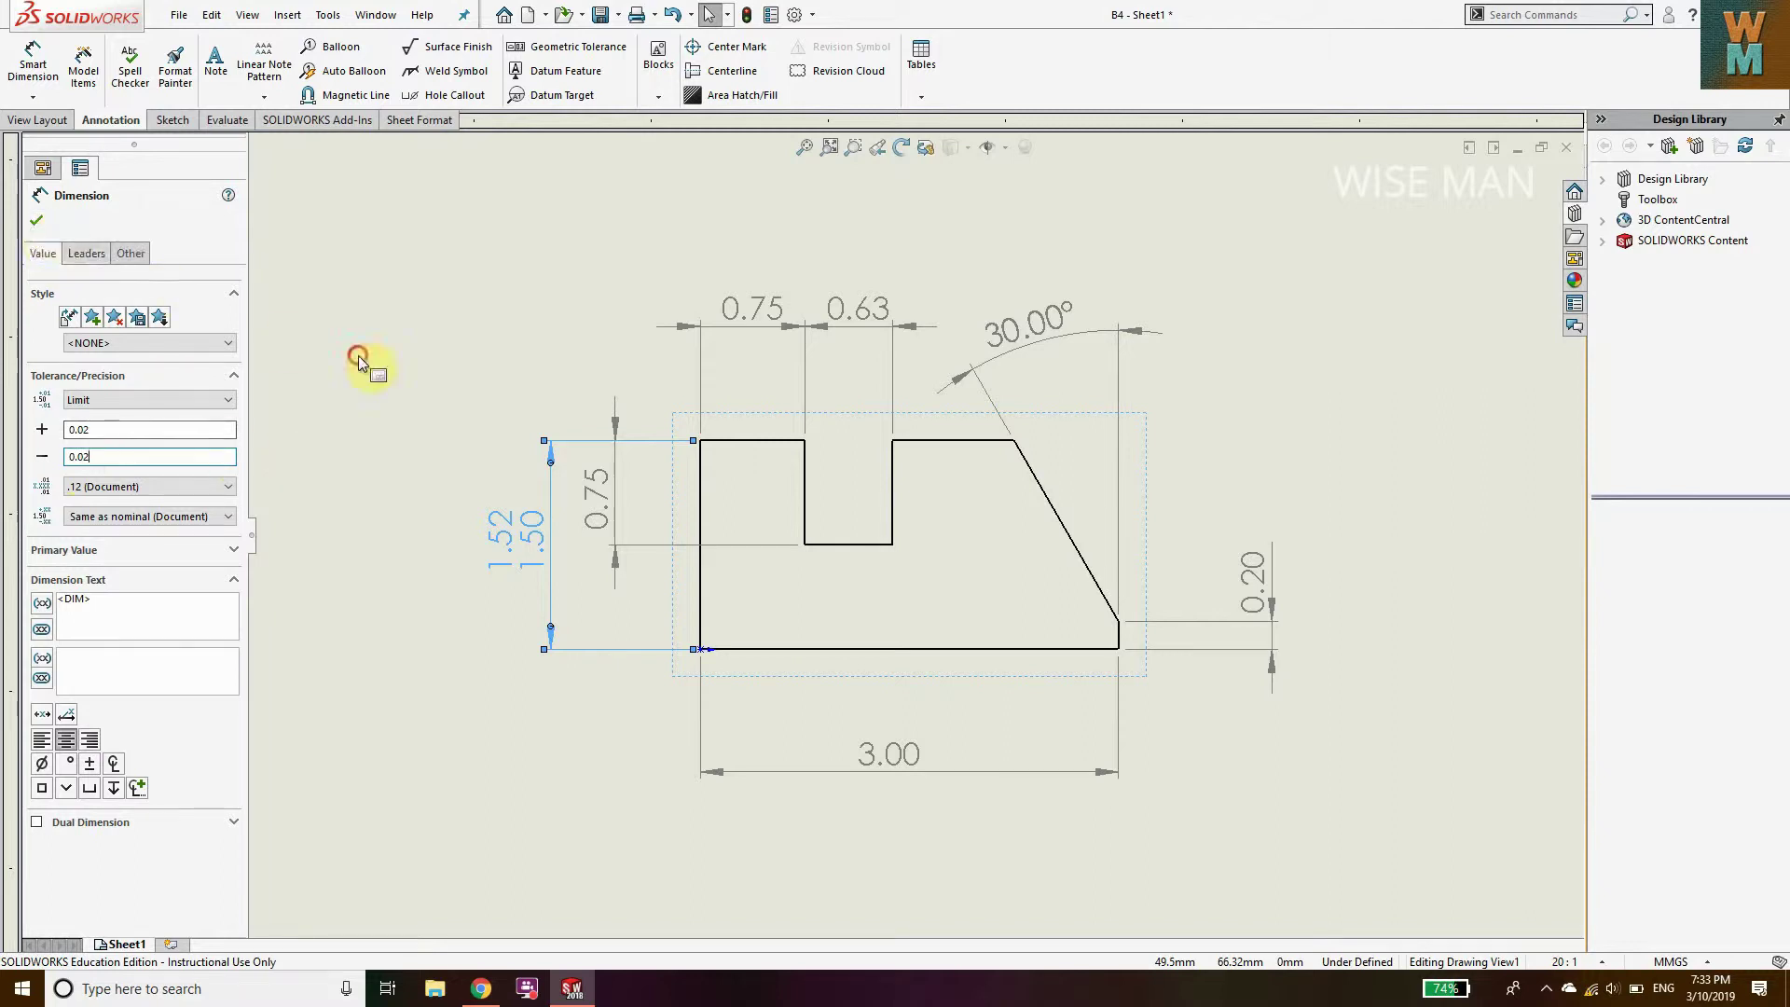
Apply the 1.52/1.48 limit tolerance to the height dimension
click(35, 220)
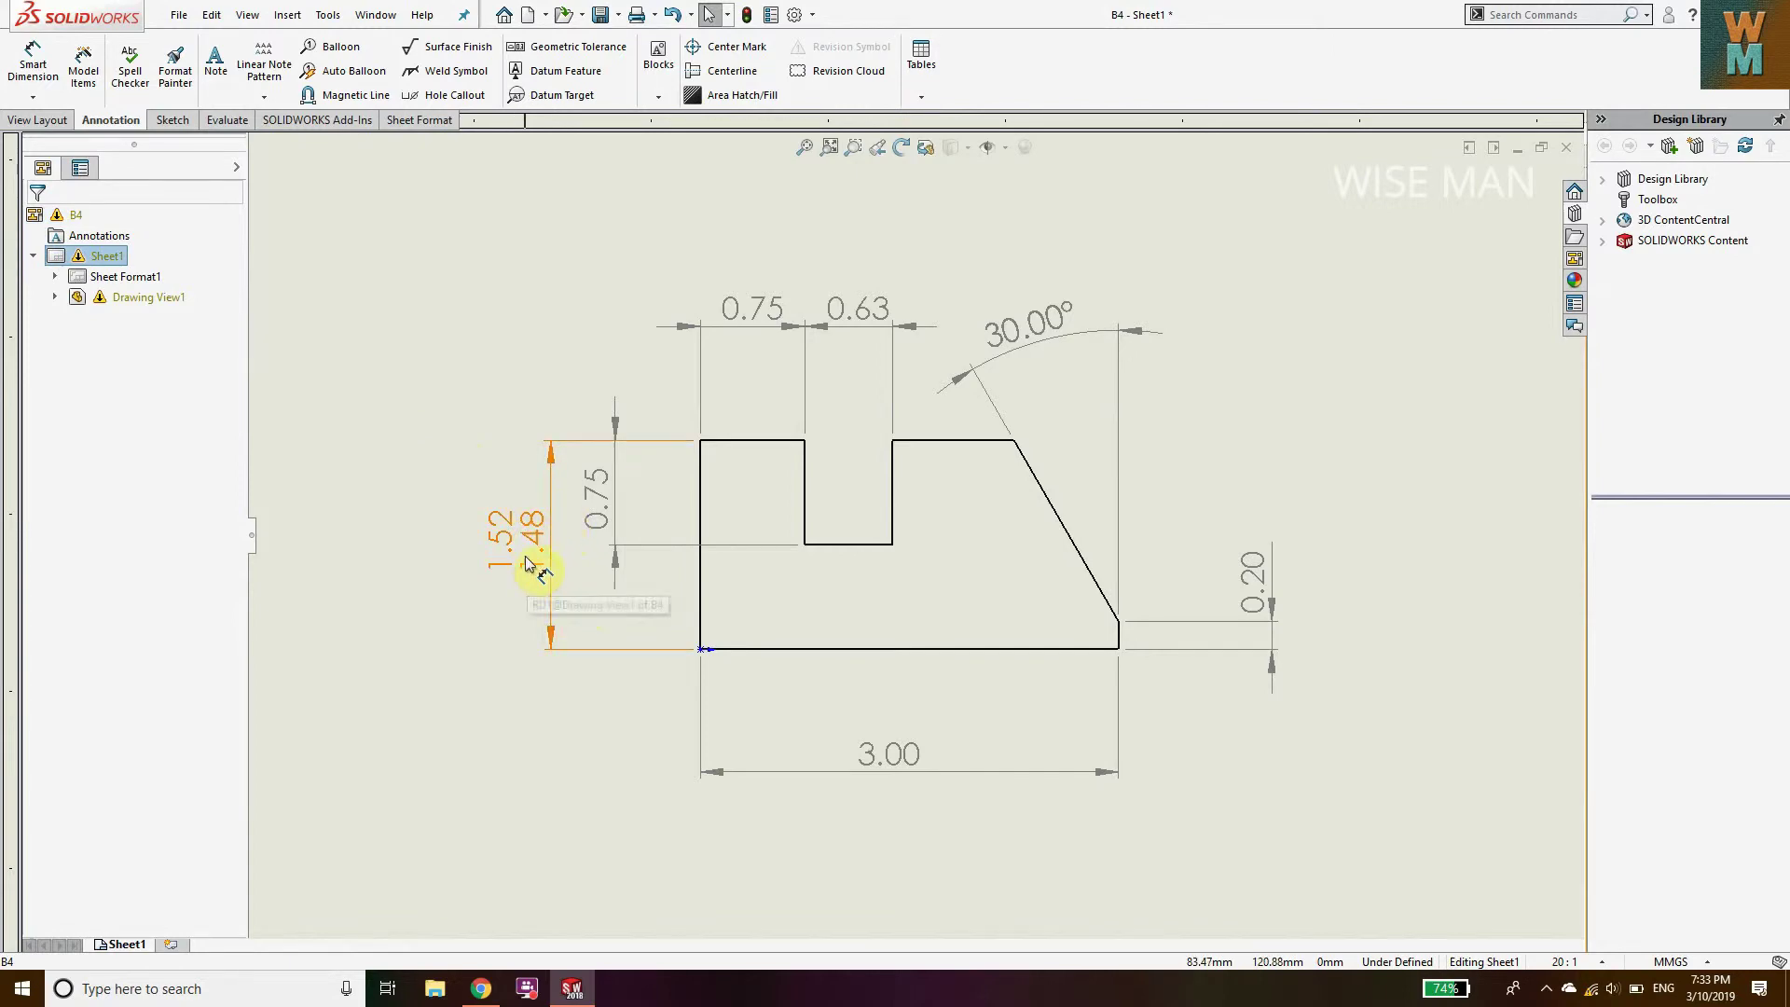
scroll(739, 559, up, 5)
scroll(735, 564, down, 4)
scroll(1112, 492, down, 2)
scroll(1366, 567, up, 5)
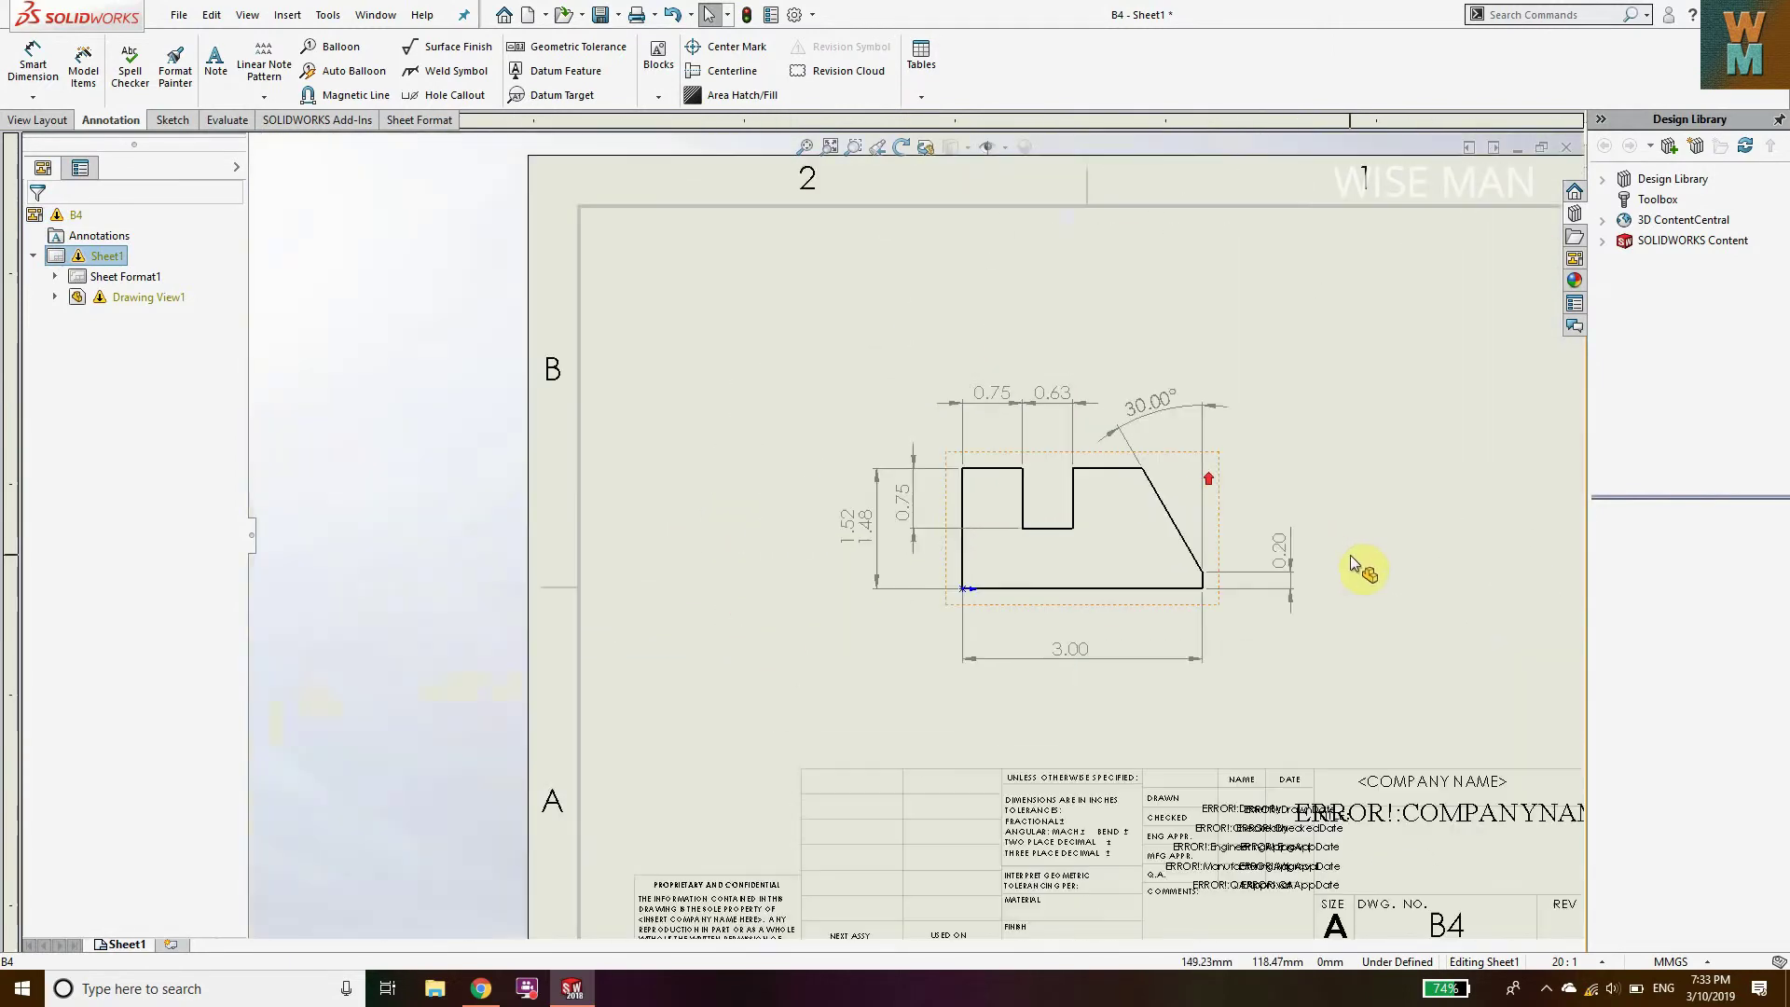
scroll(914, 546, down, 4)
scroll(914, 550, down, 1)
scroll(479, 500, down, 2)
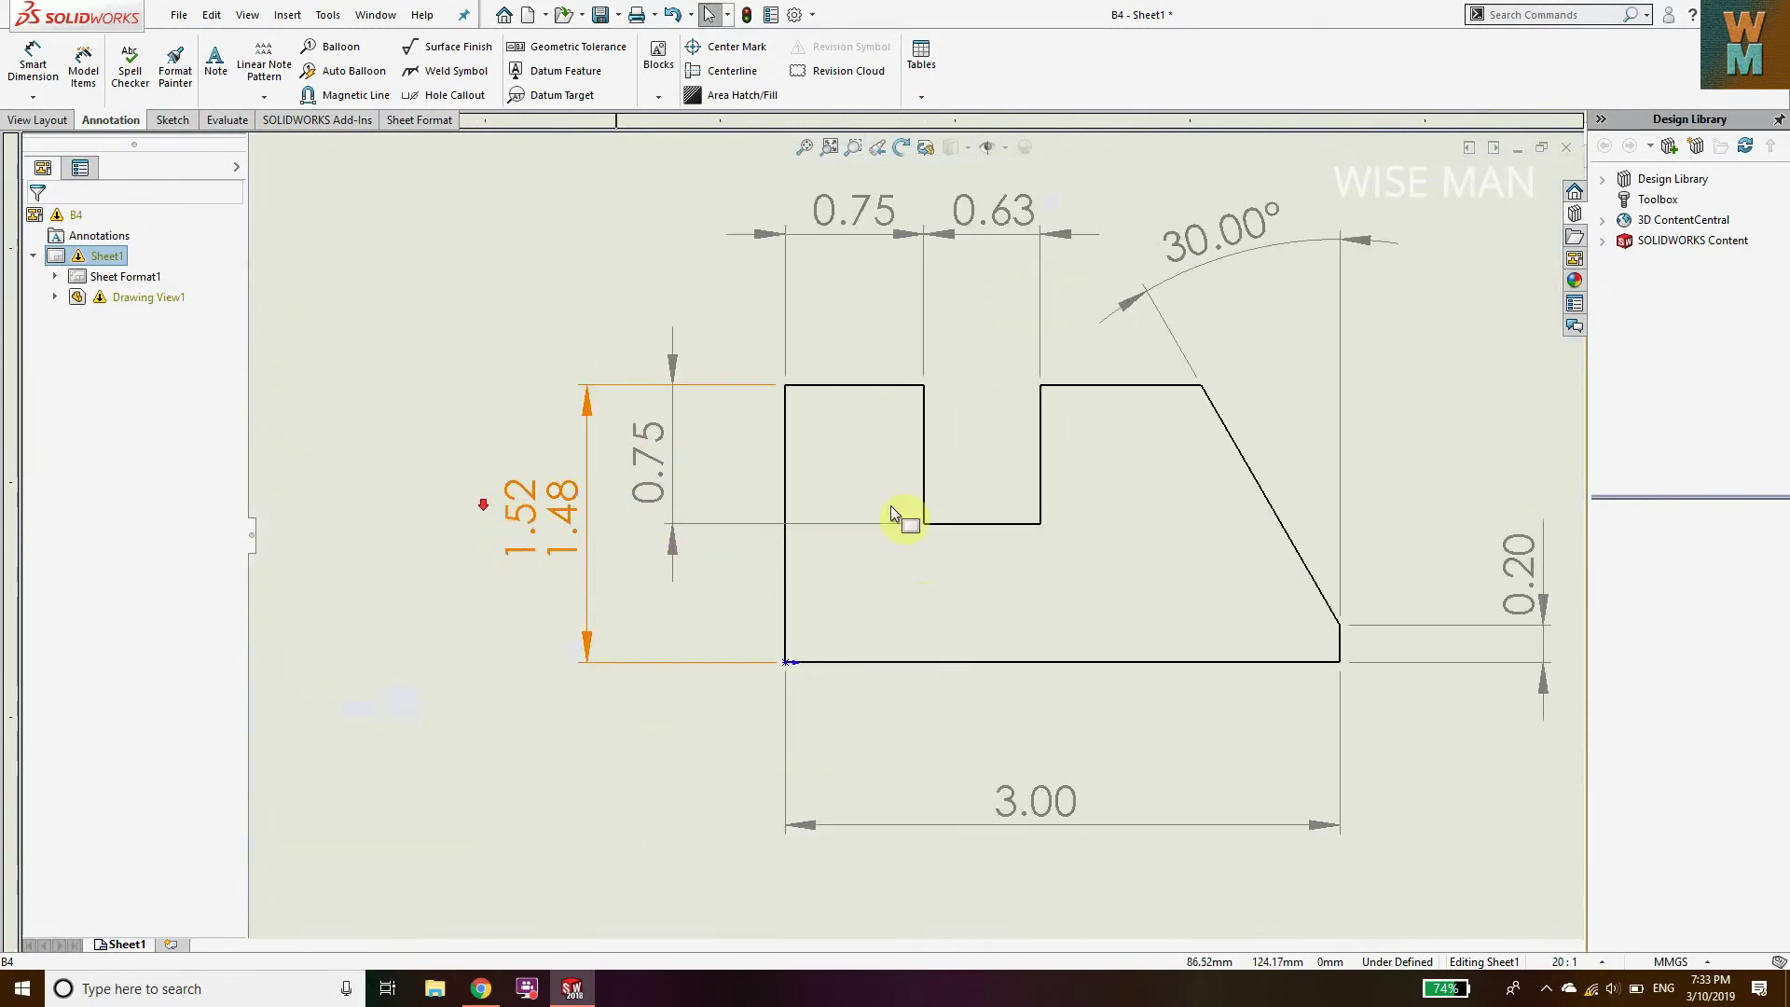
scroll(903, 512, up, 2)
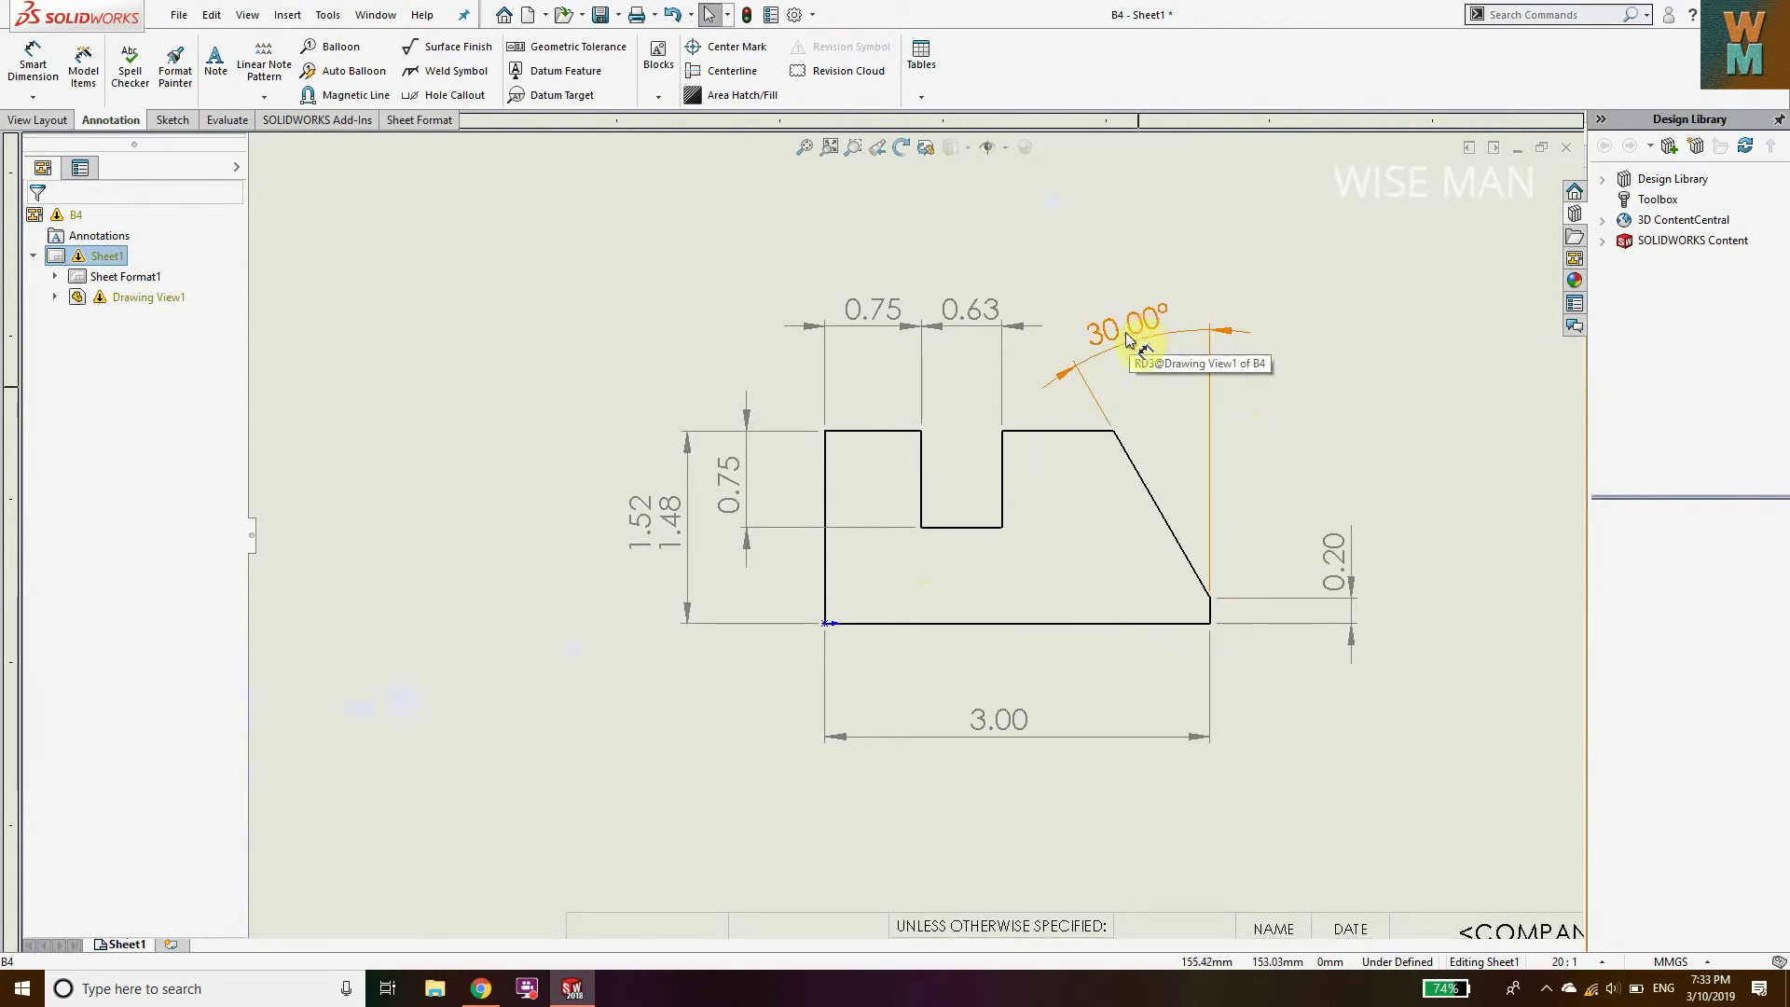
Give the 30.00° angle a Symmetric ±0.05° tolerance and nudge its position
click(1160, 322)
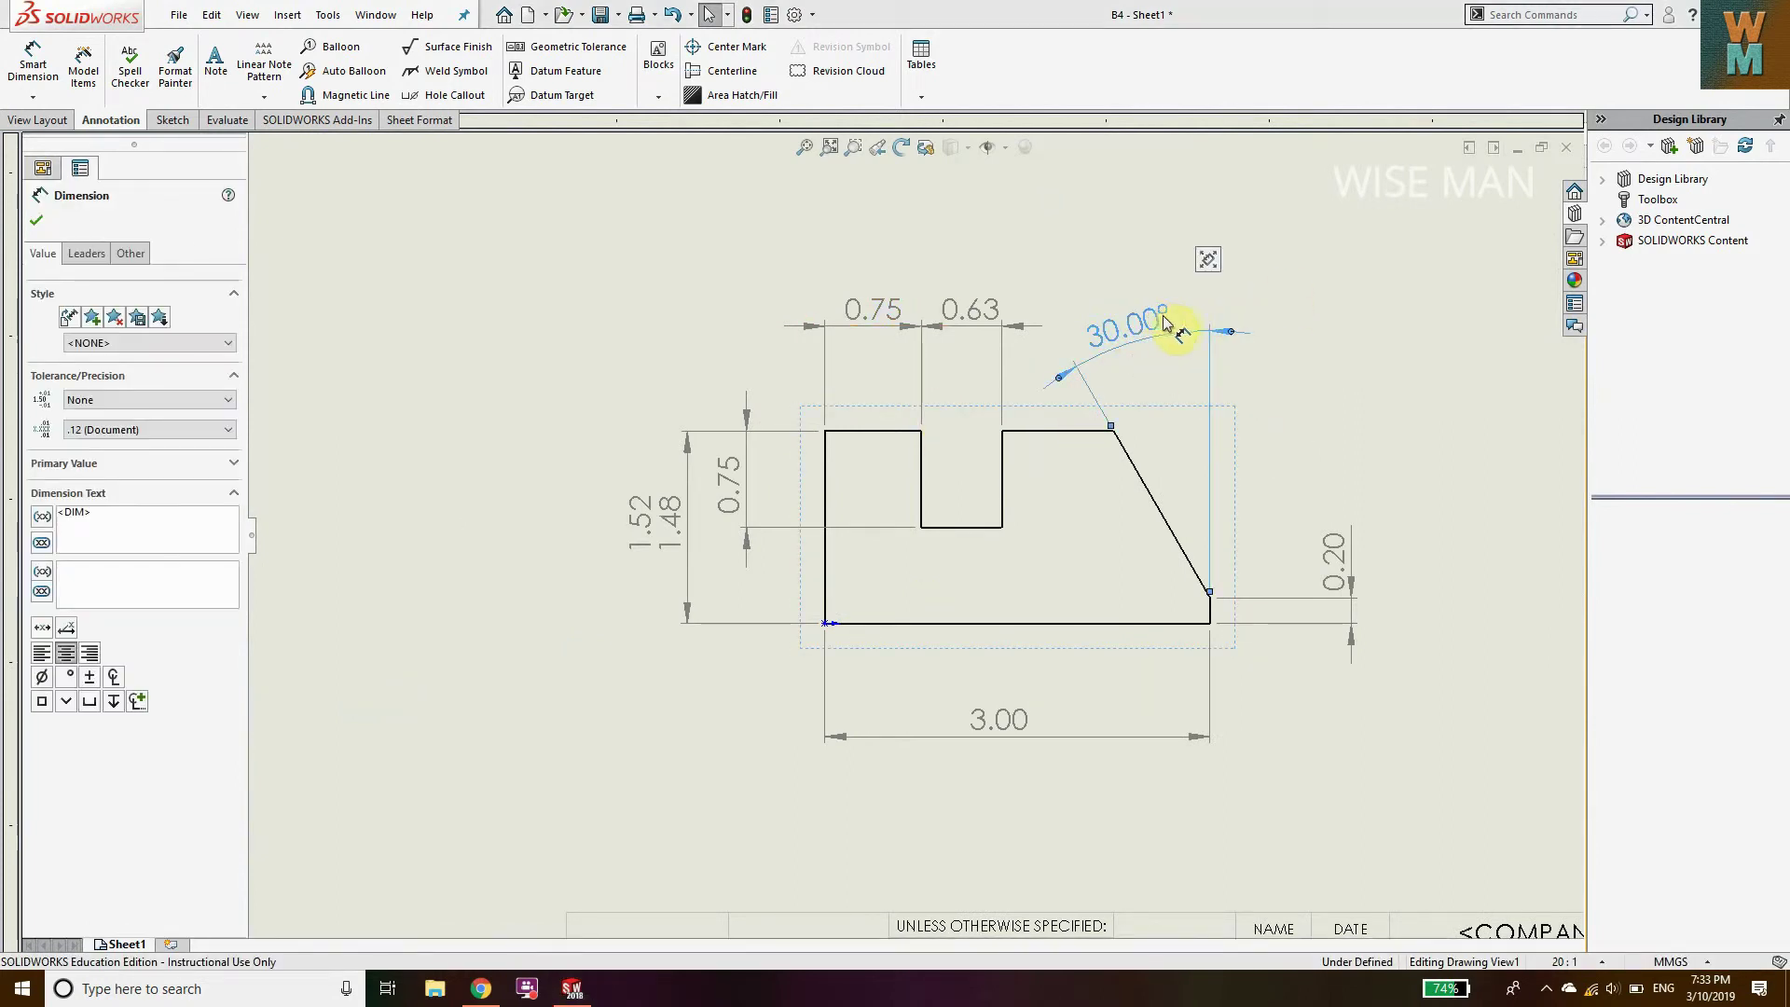
click(105, 401)
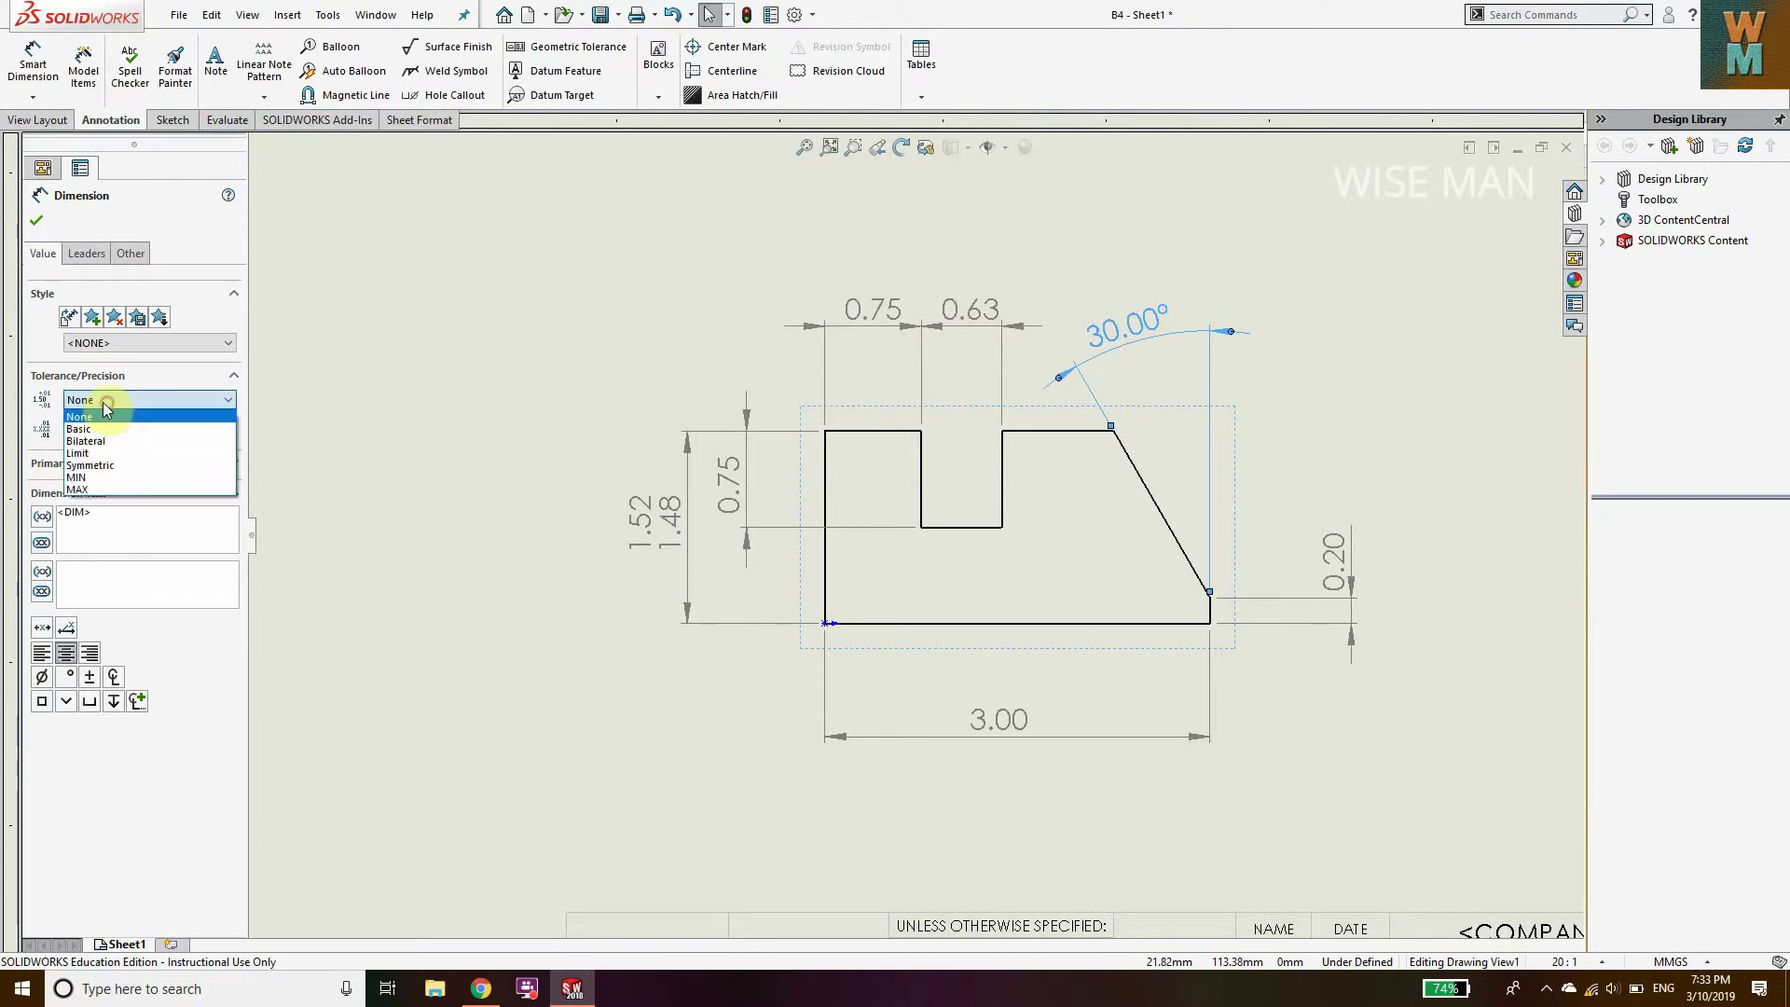
click(90, 464)
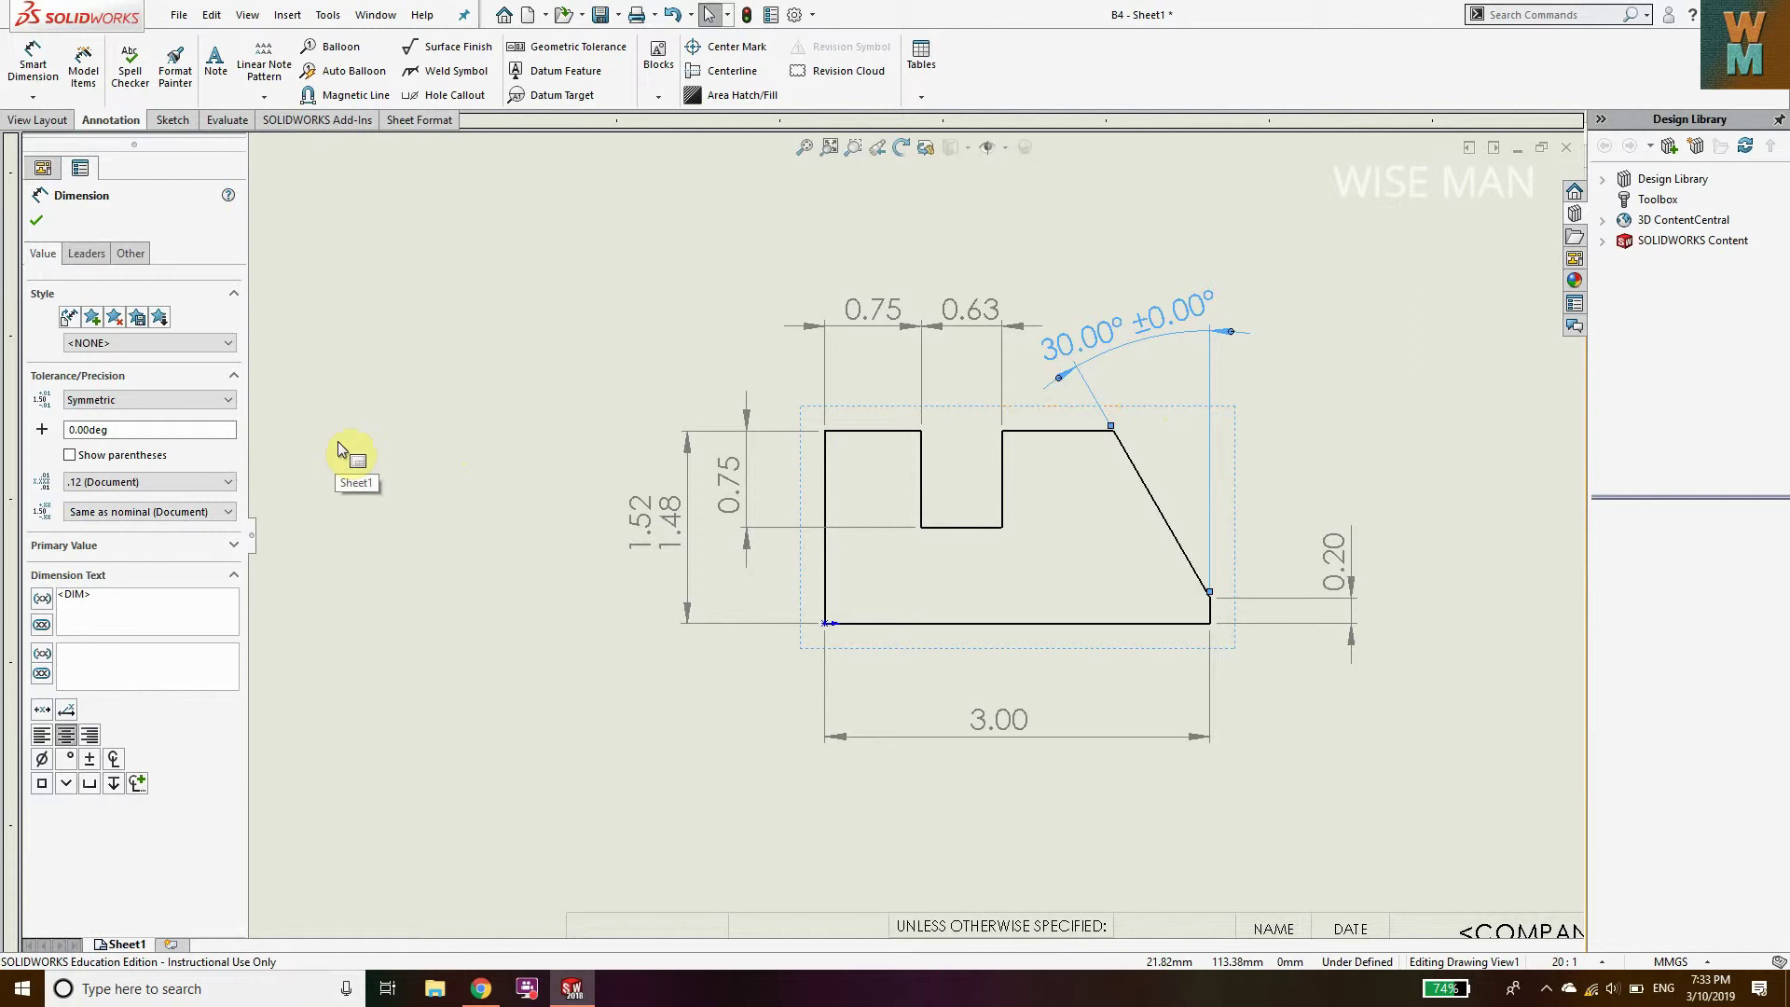
click(149, 426)
double_click(117, 430)
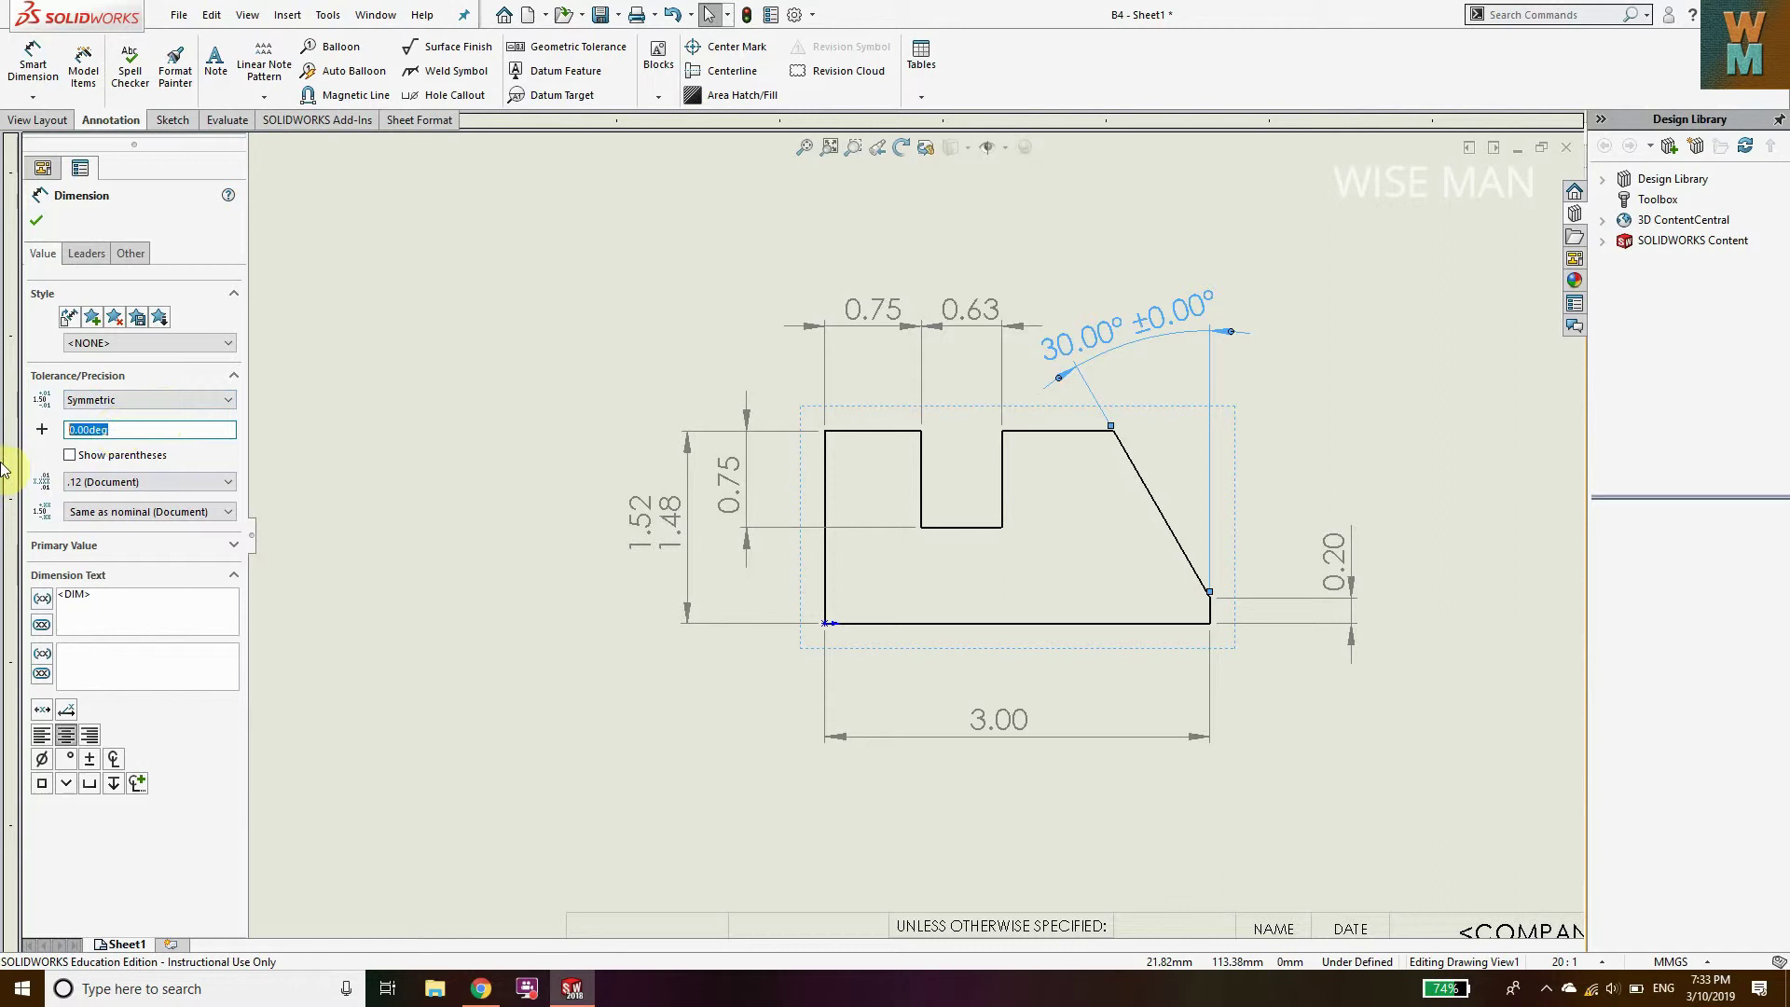
text(0.05)
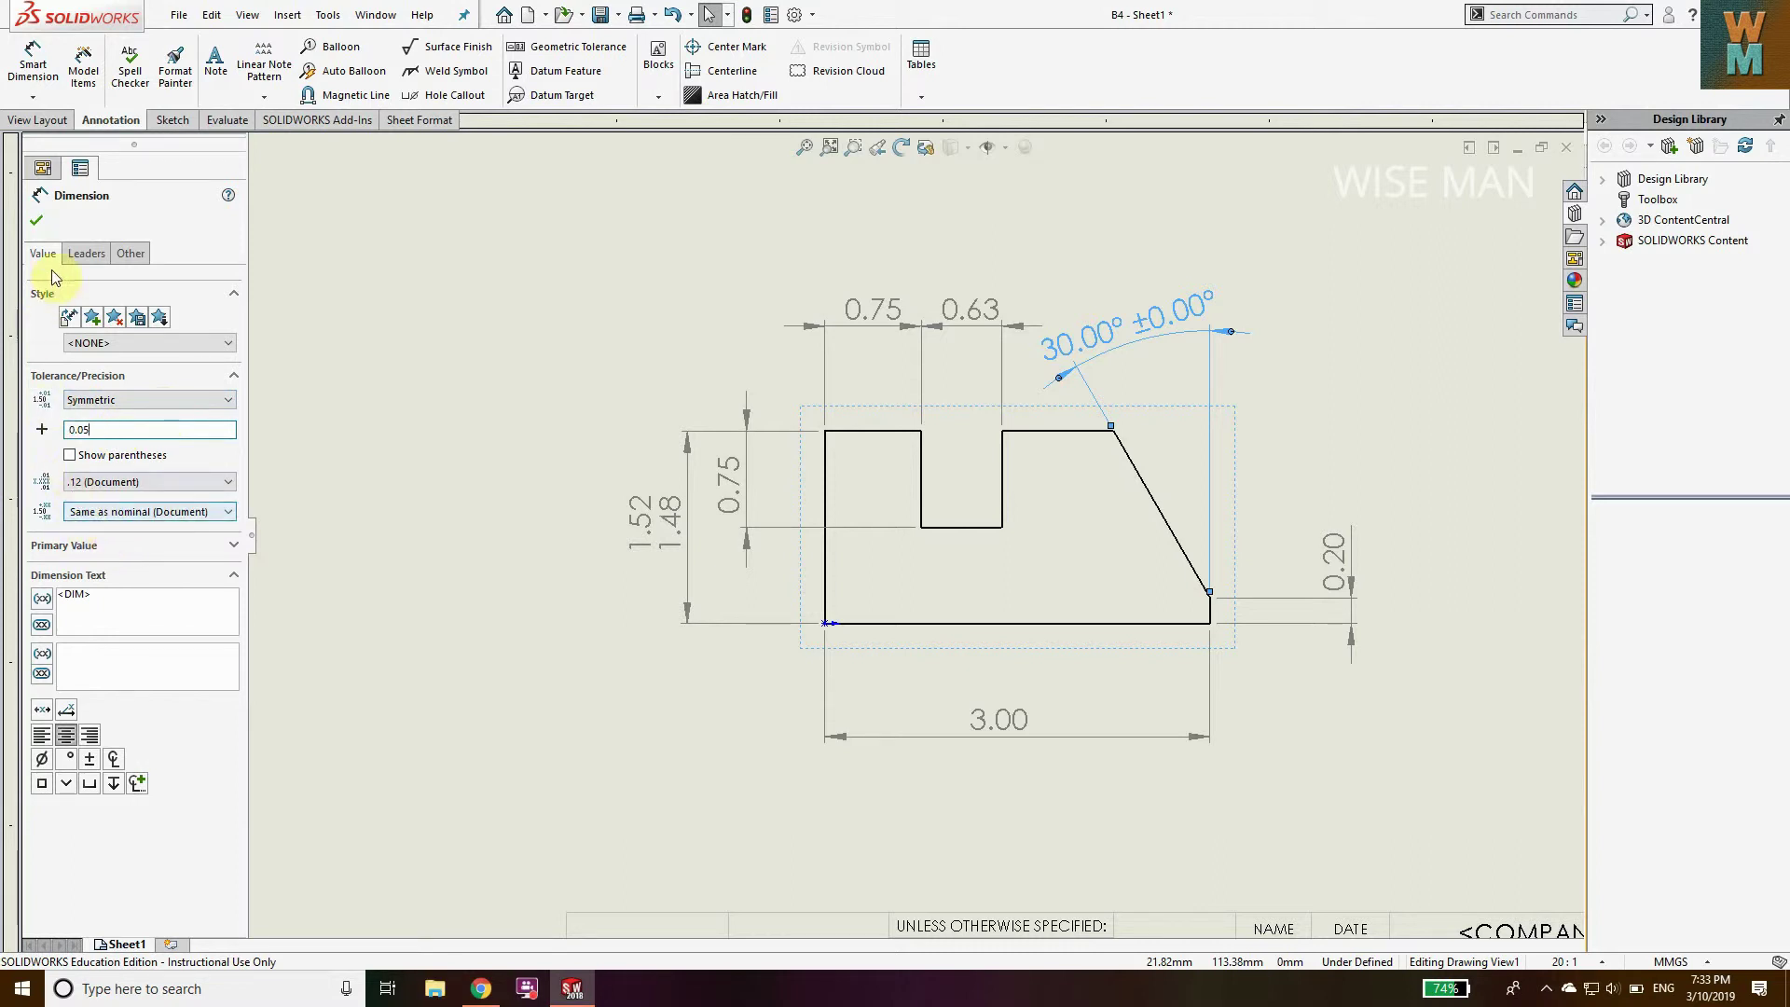
click(36, 220)
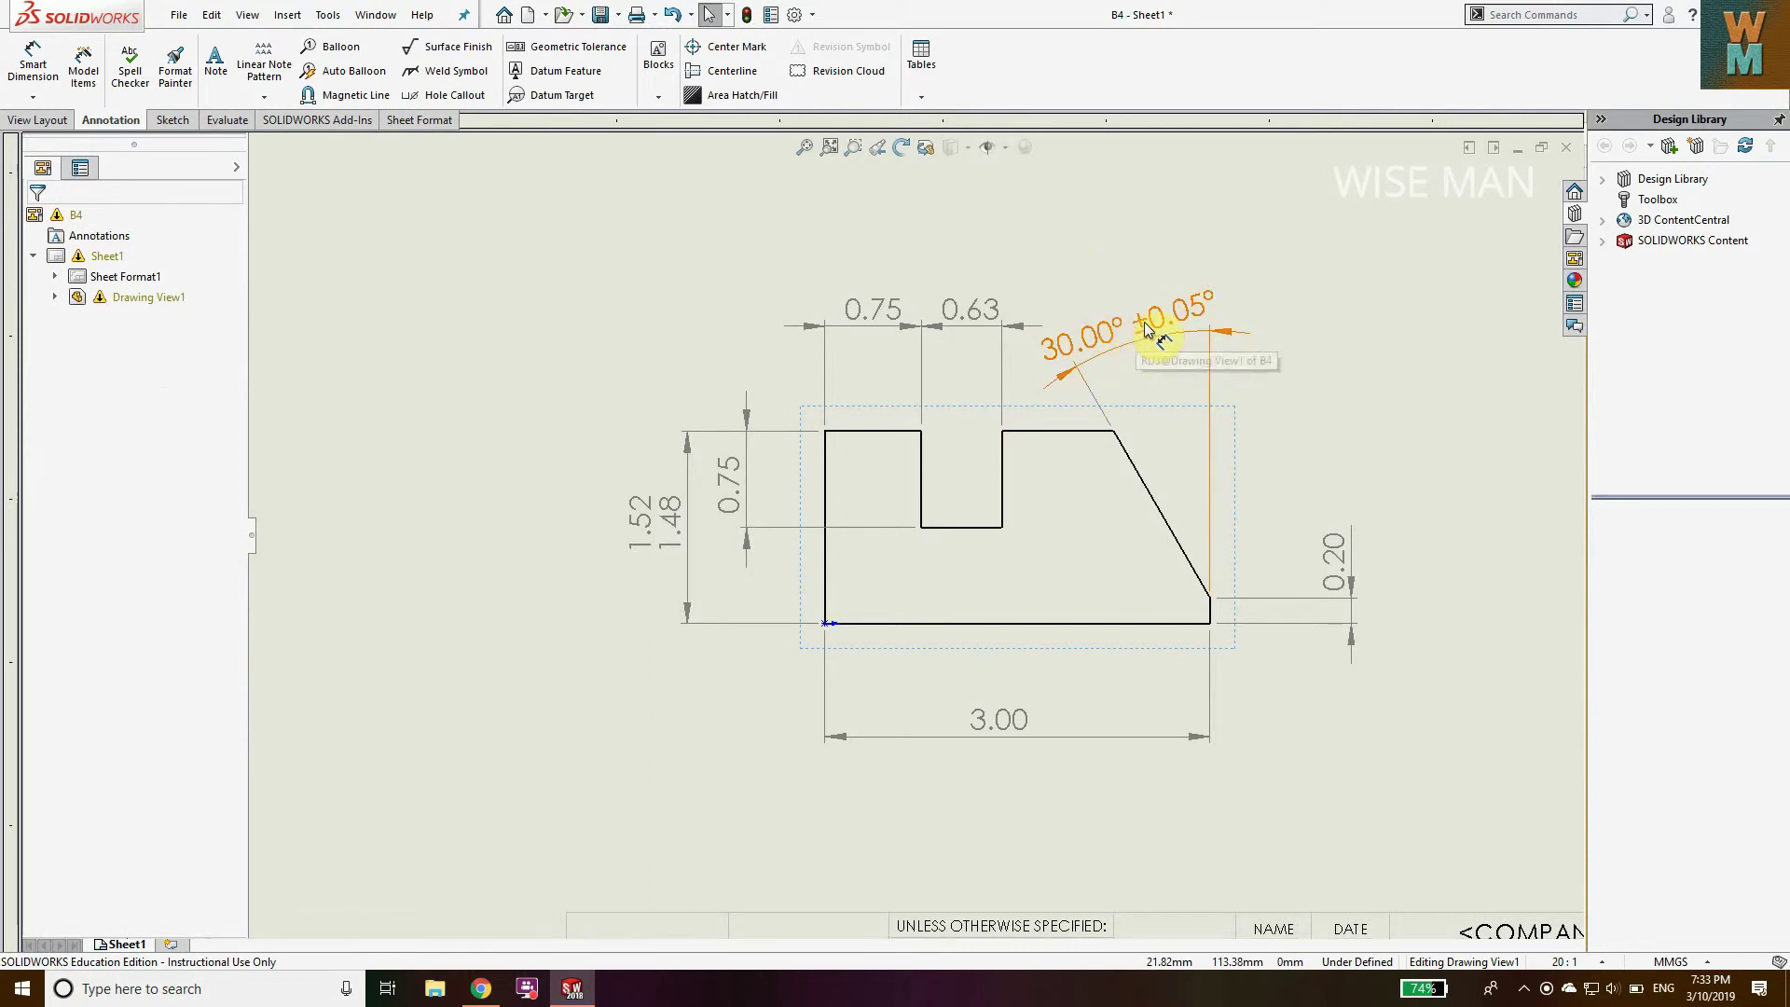
drag(1159, 327, 1148, 333)
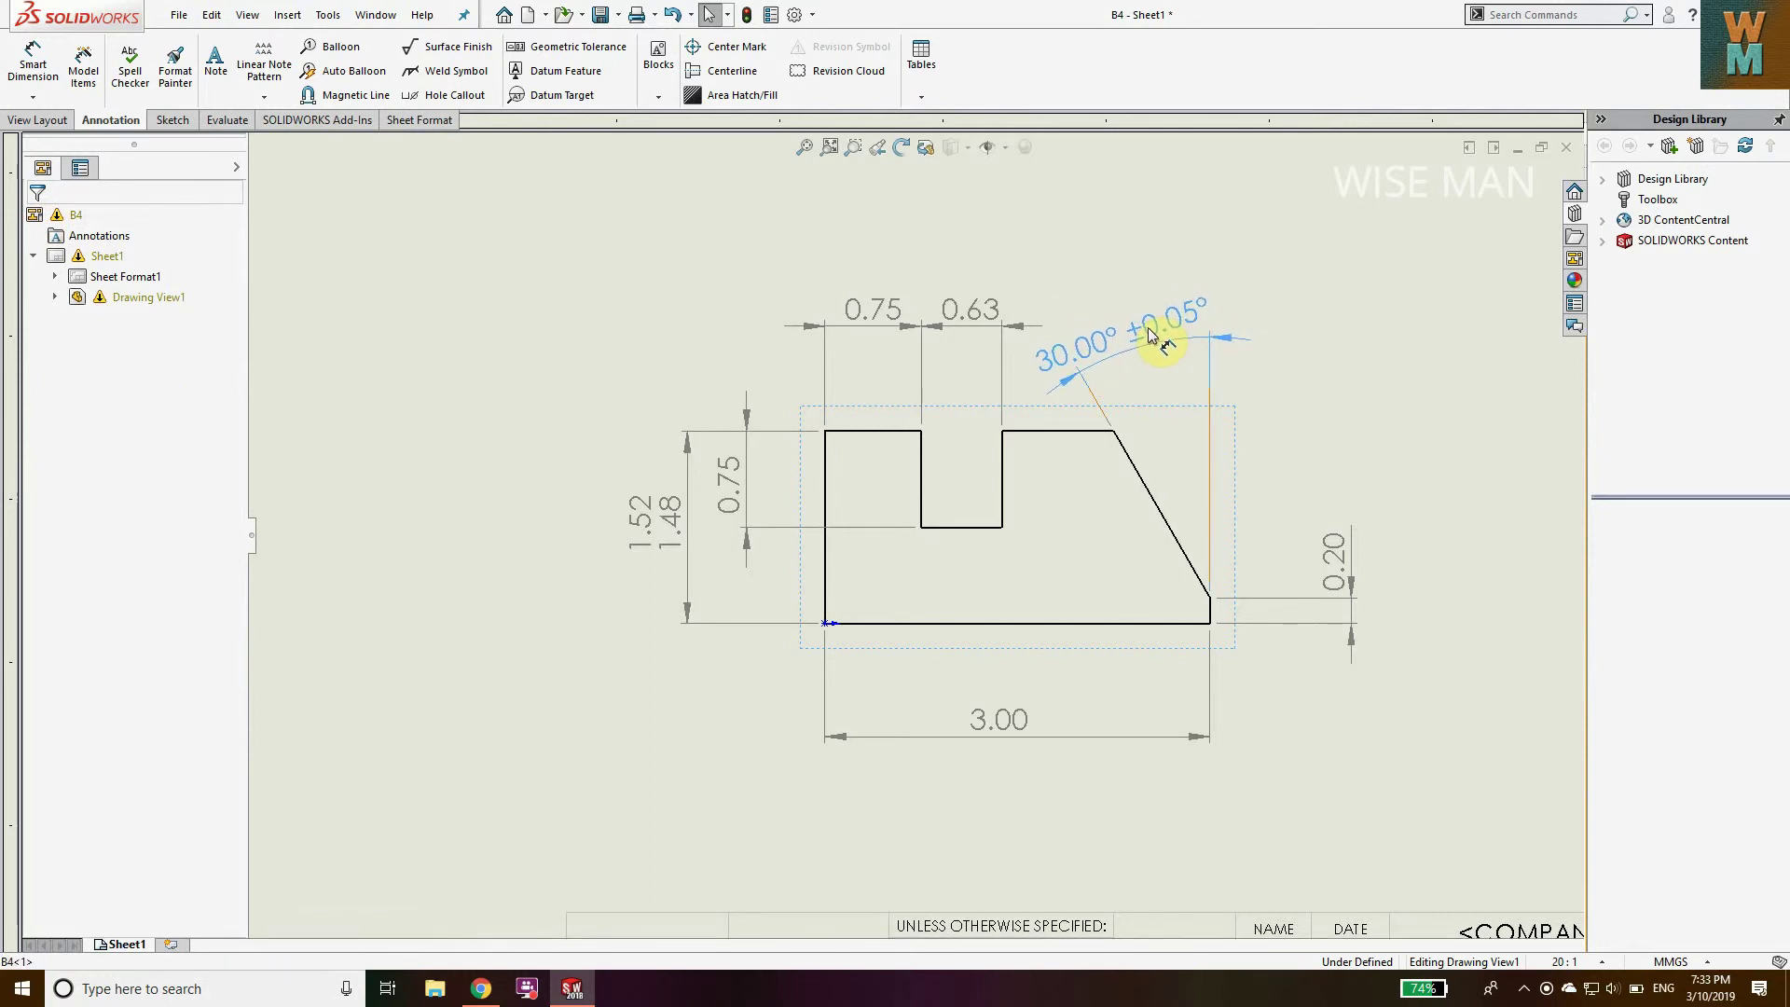
Reopen the 30° angle dimension and verify its tolerance remains Symmetric at 0.05°
click(1152, 336)
scroll(1349, 447, up, 2)
scroll(1348, 448, down, 2)
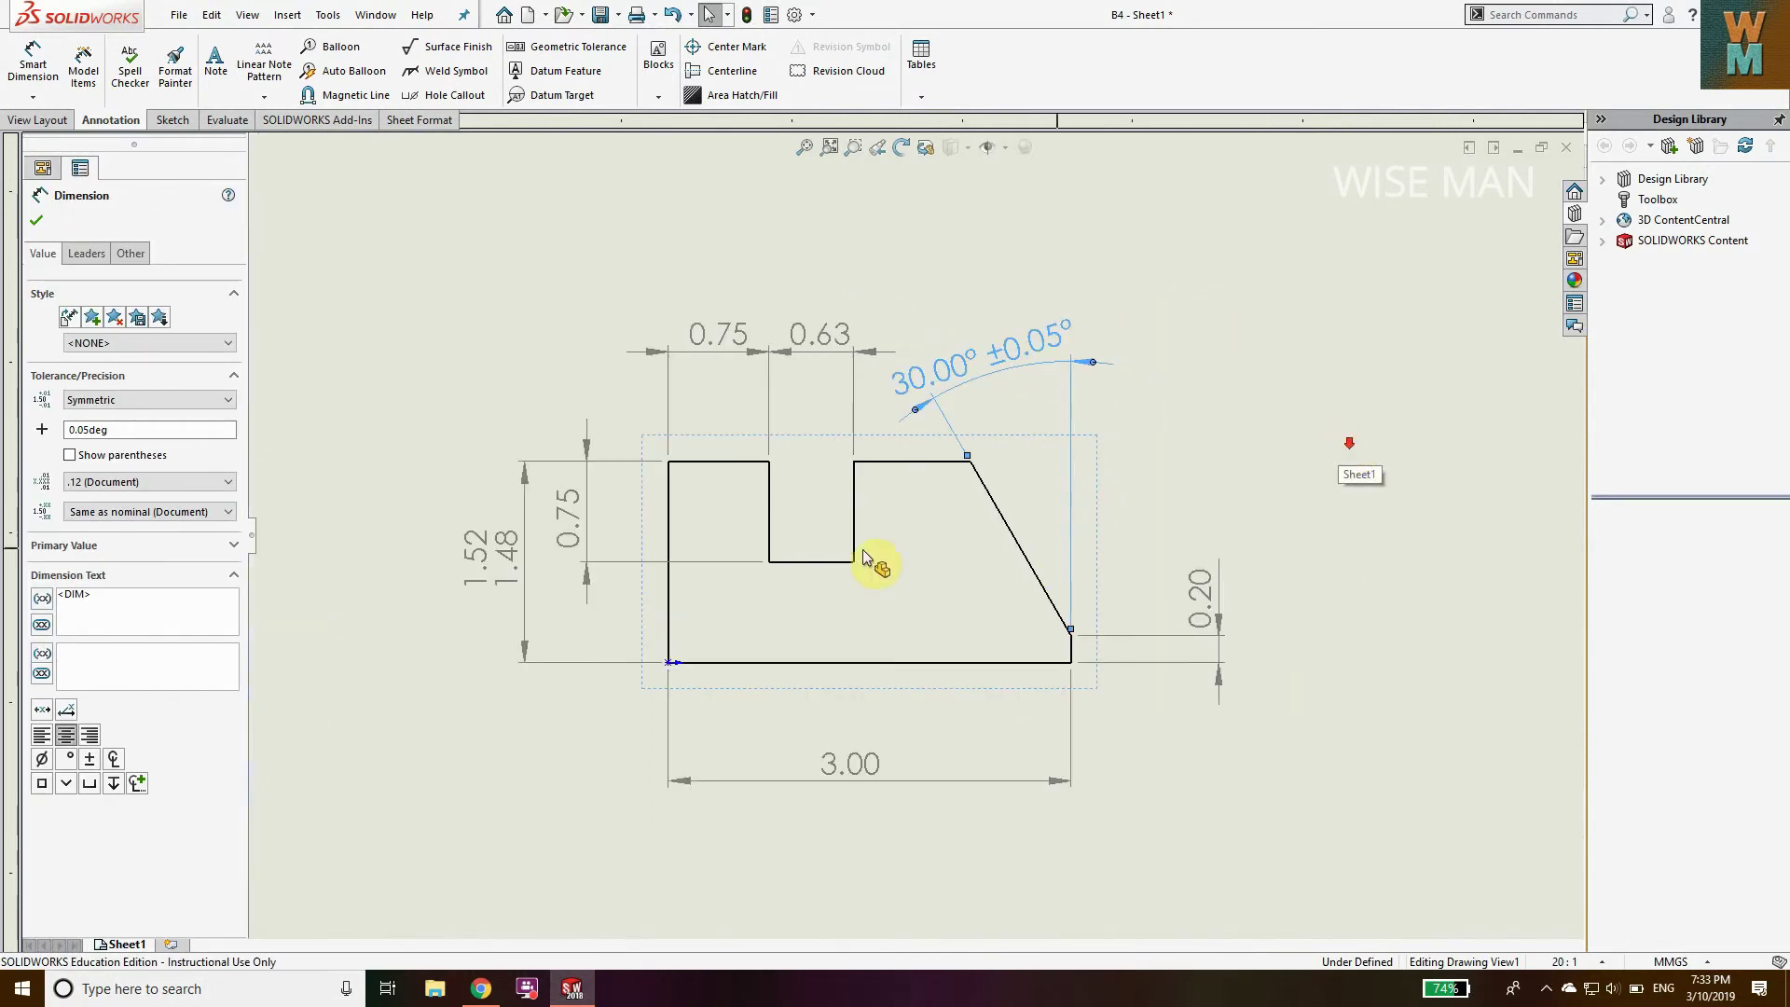
scroll(620, 553, down, 1)
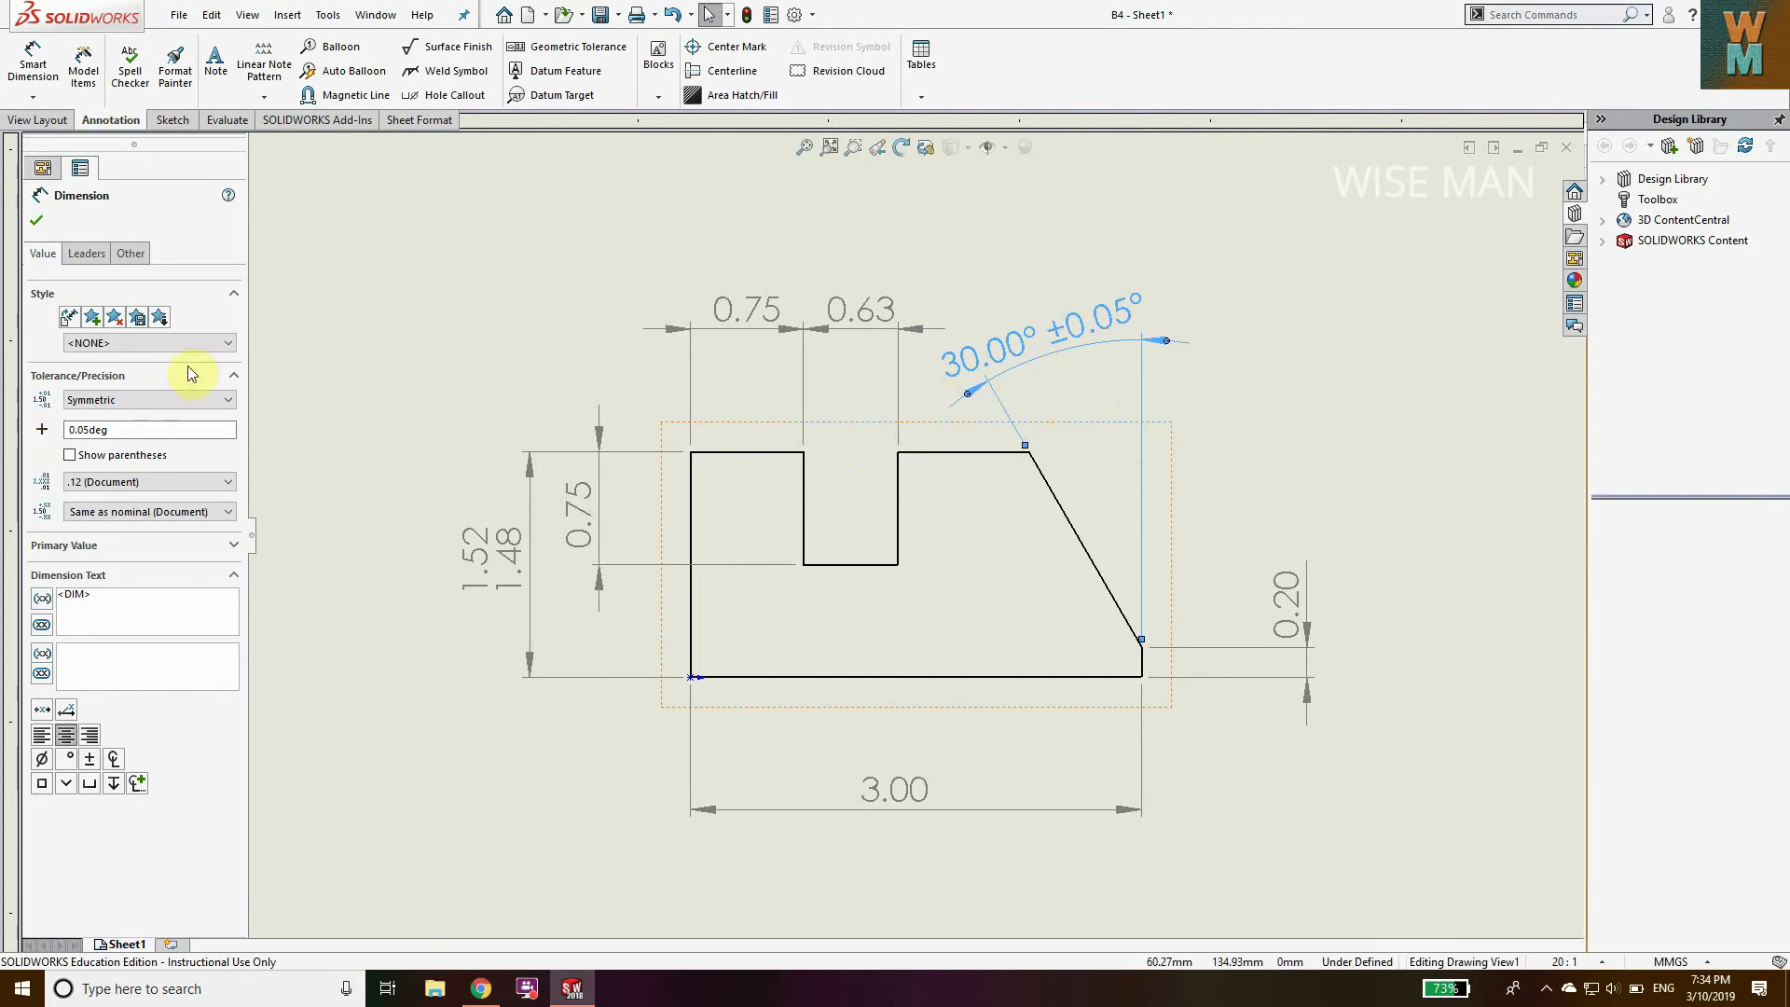
click(172, 399)
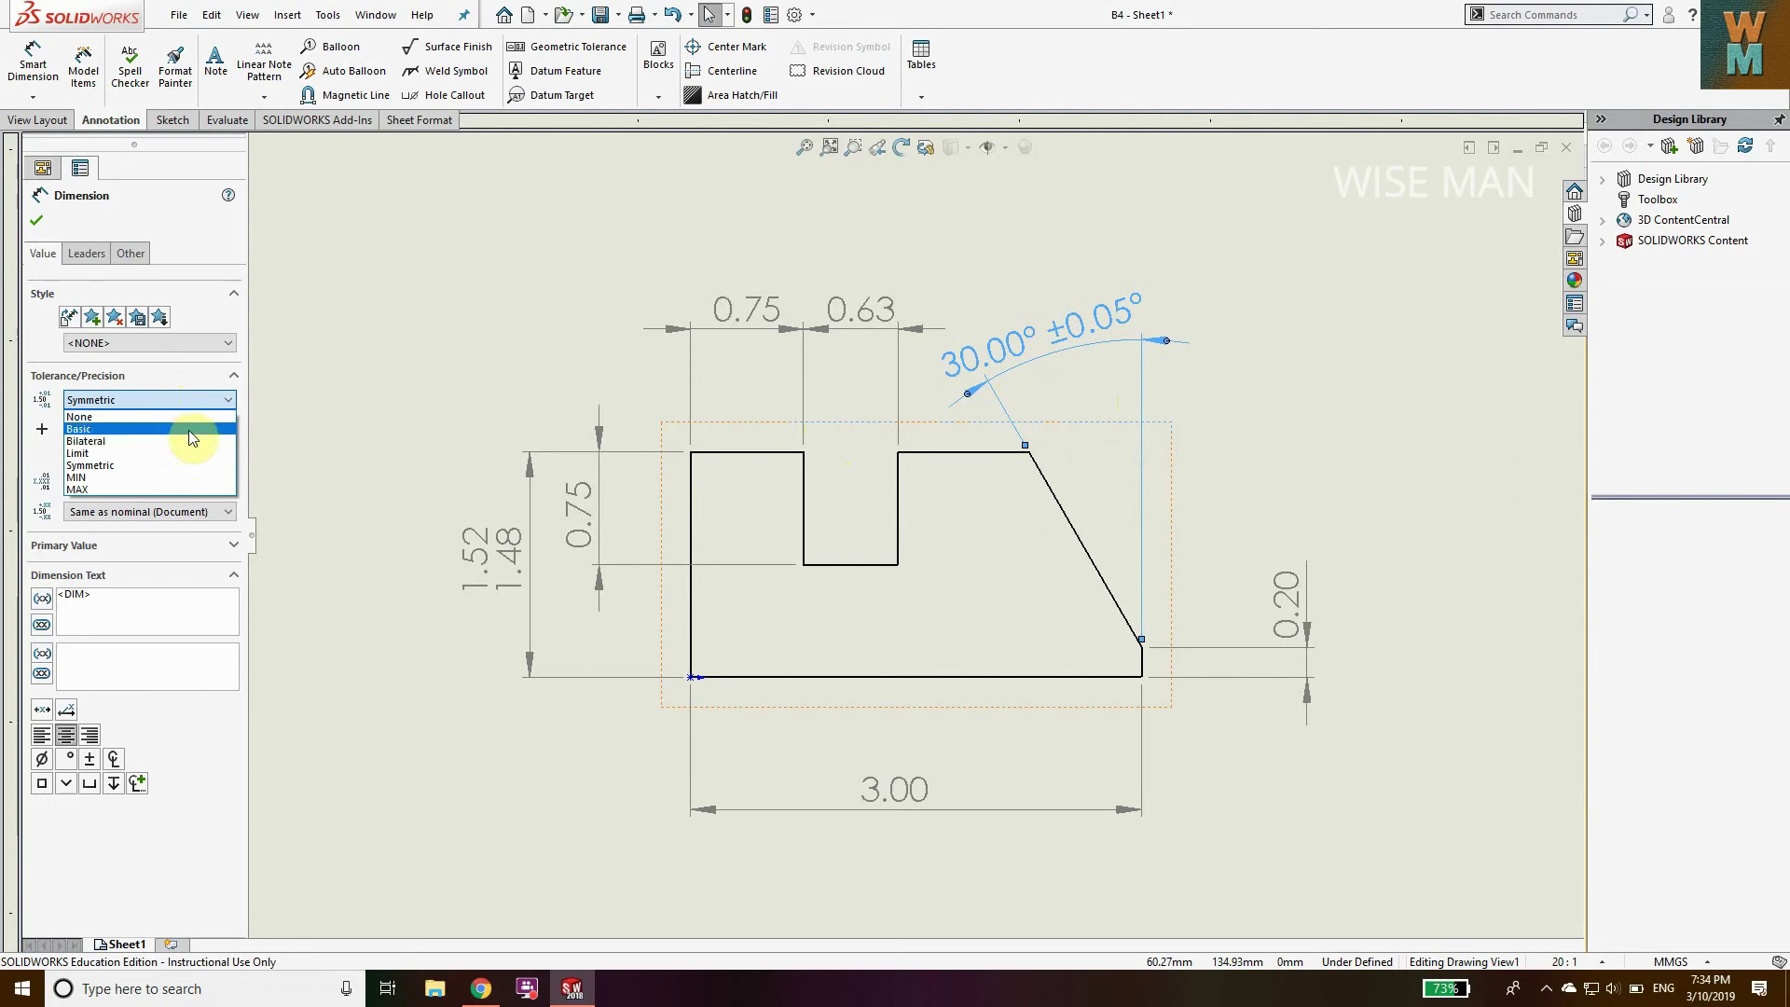
click(1378, 313)
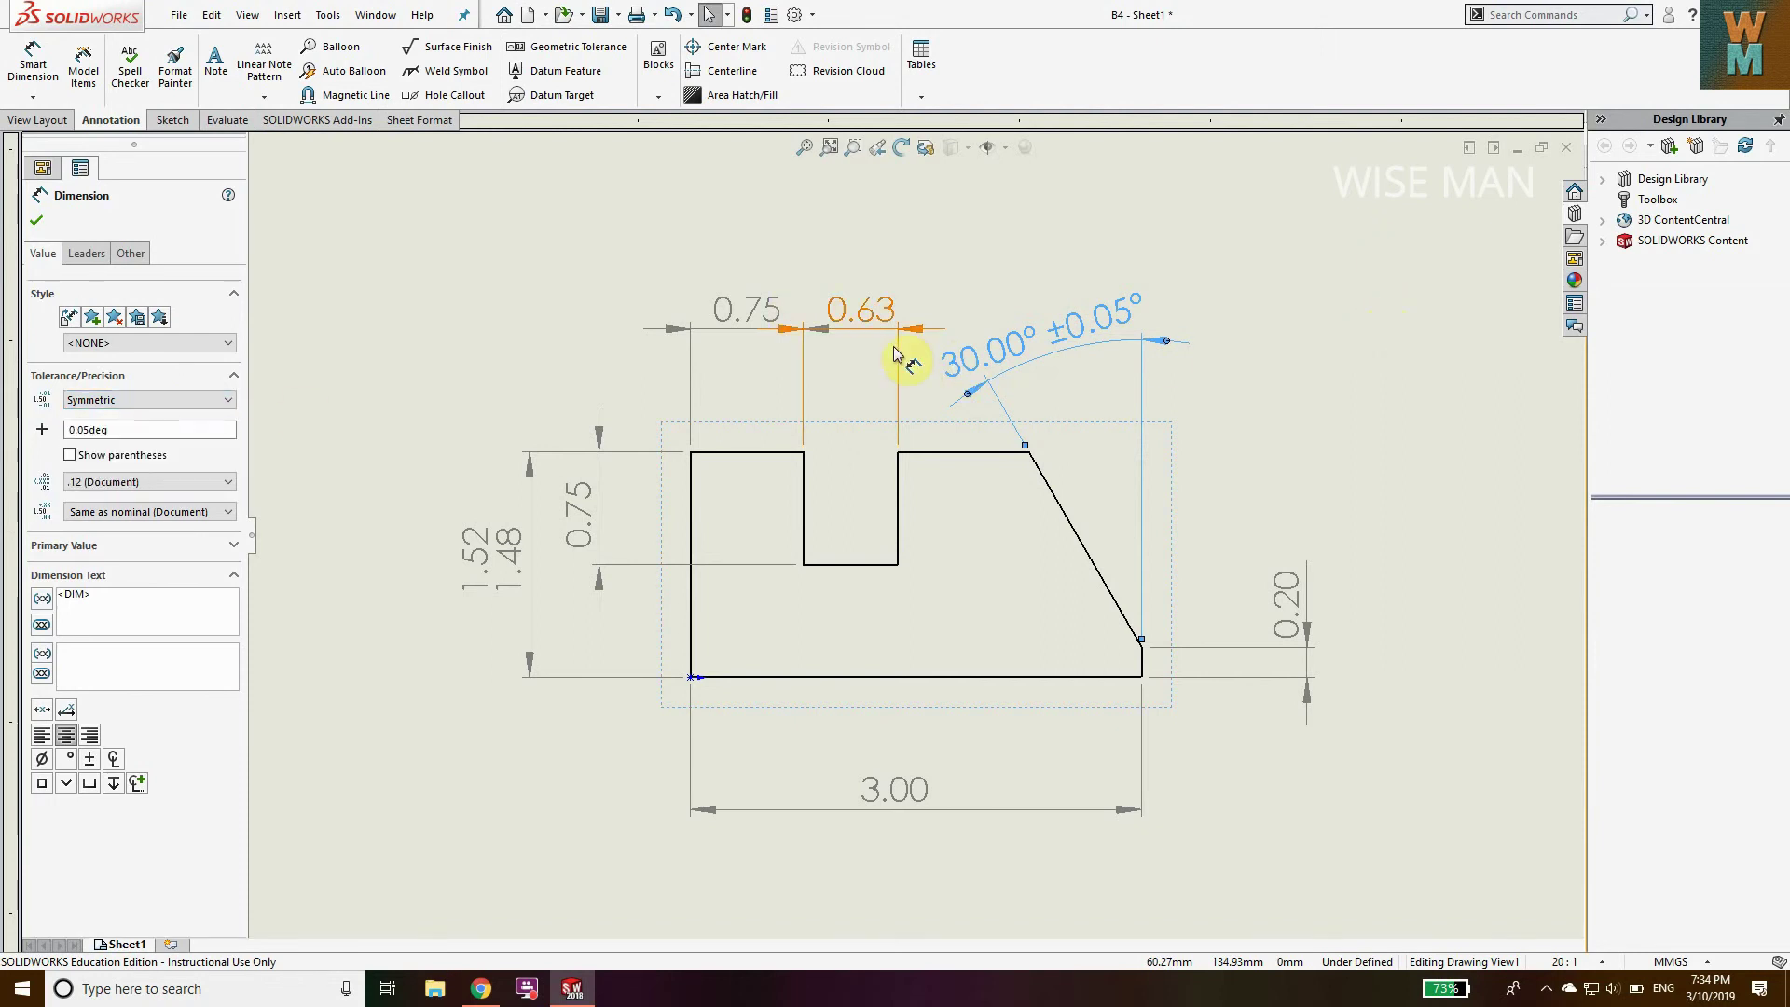